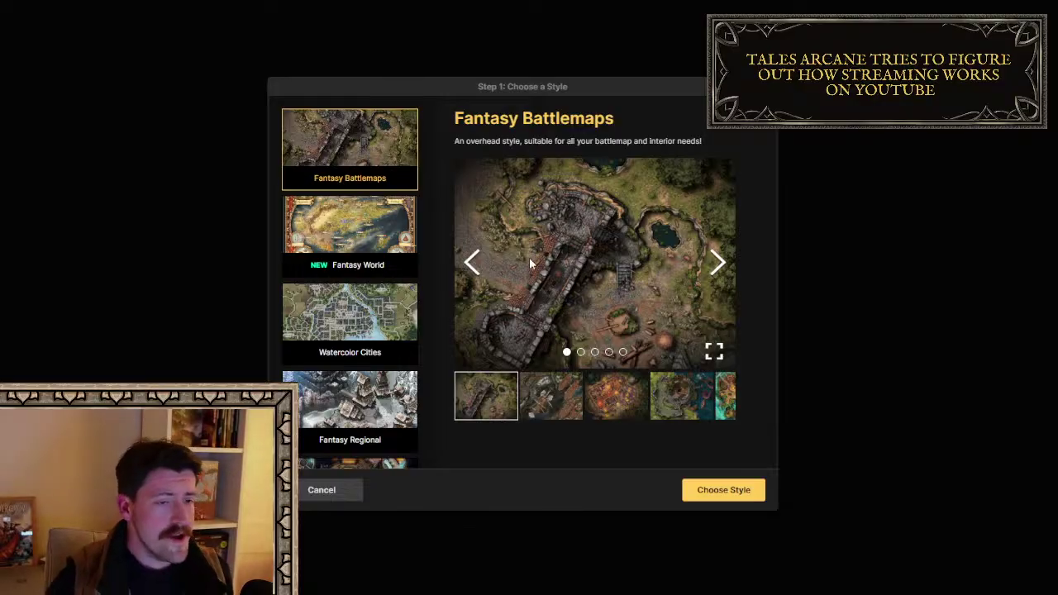
Create a new Fantasy Battlemaps map at Medium (2K) resolution in Landscape format with 40 × 30 tiles
left_click(725, 491)
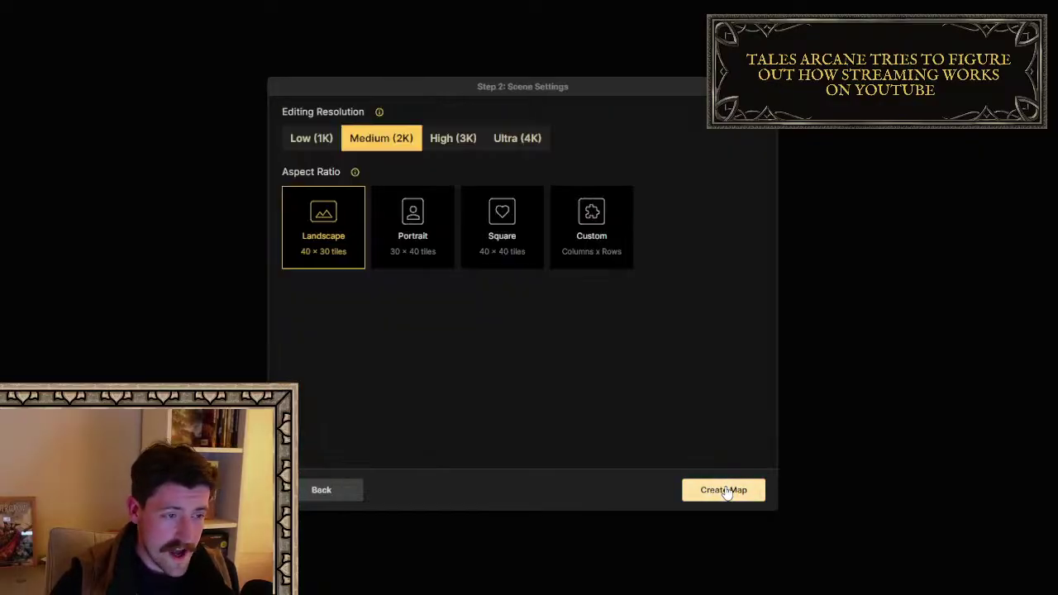
left_click(724, 491)
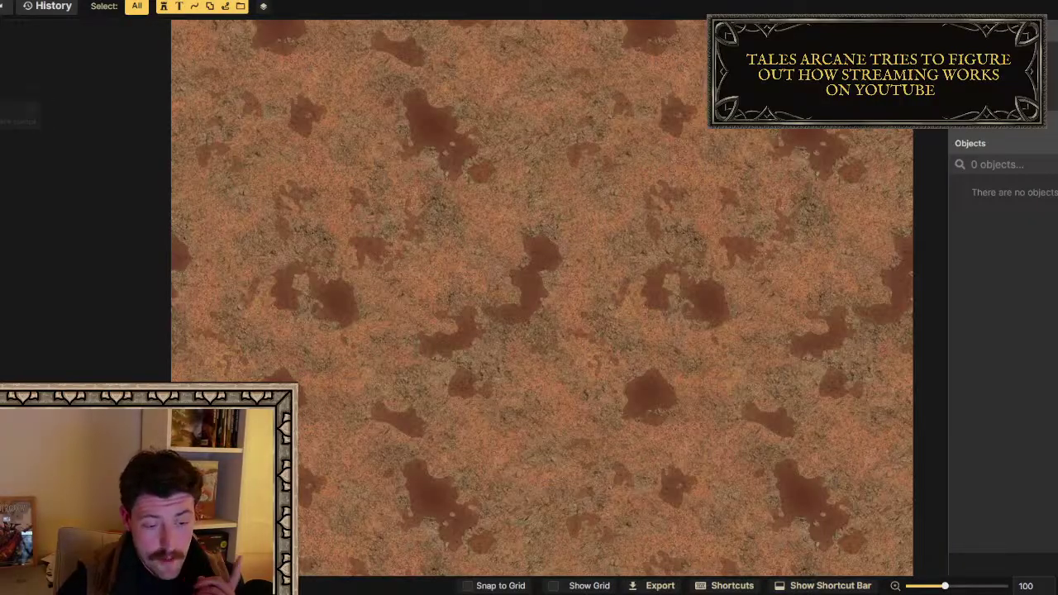
Browse the Fantasy Battlemaps stamp catalog from terrain and plants through structures and structural components such as arches, chimneys and doors
key("o")
left_click(6, 141)
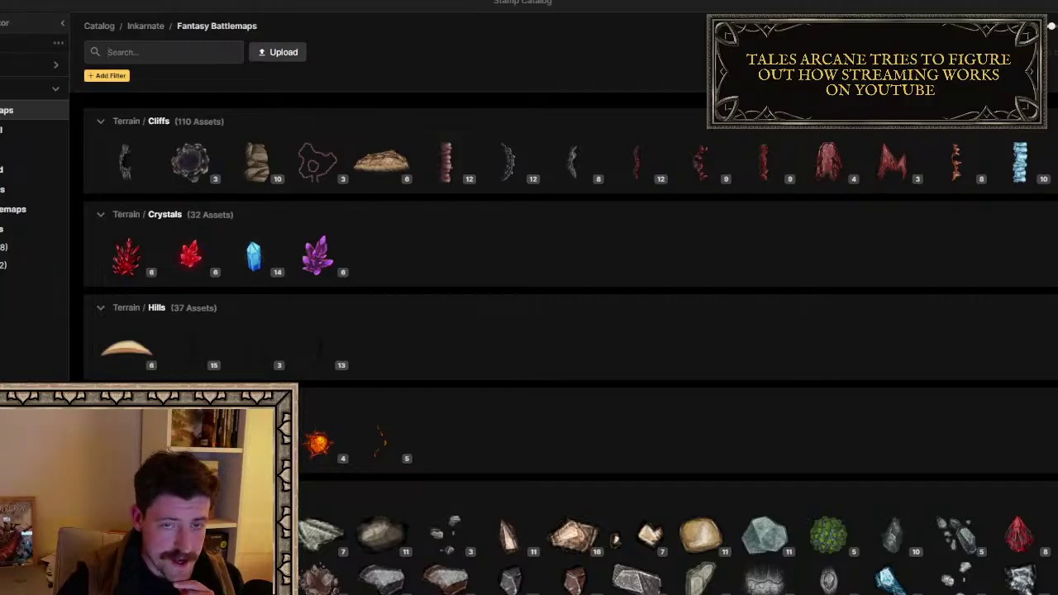
scroll(570, 339, "down", 6)
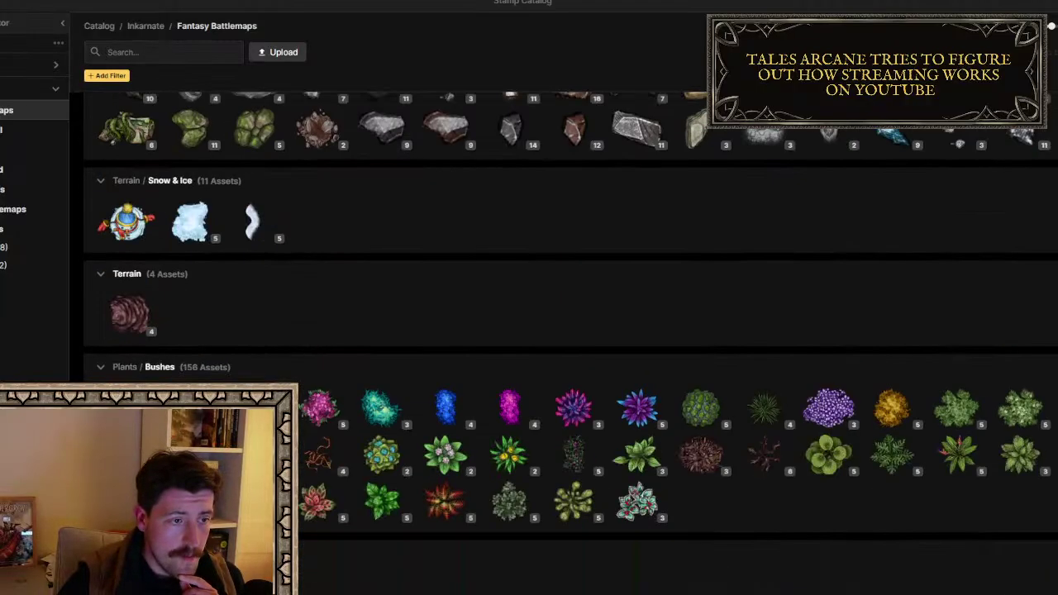
scroll(570, 339, "down", 5)
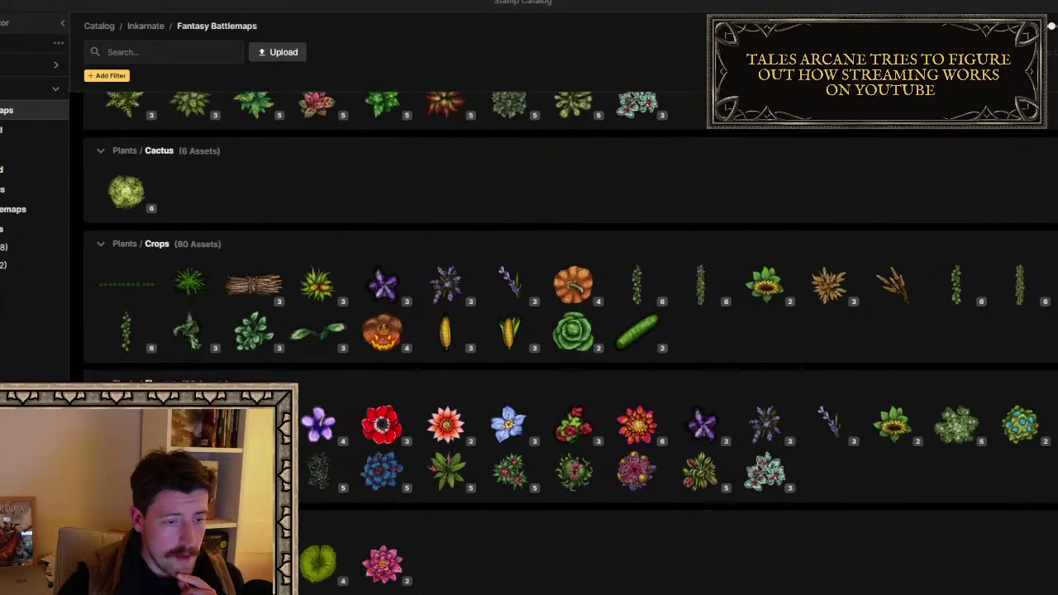
scroll(571, 339, "down", 5)
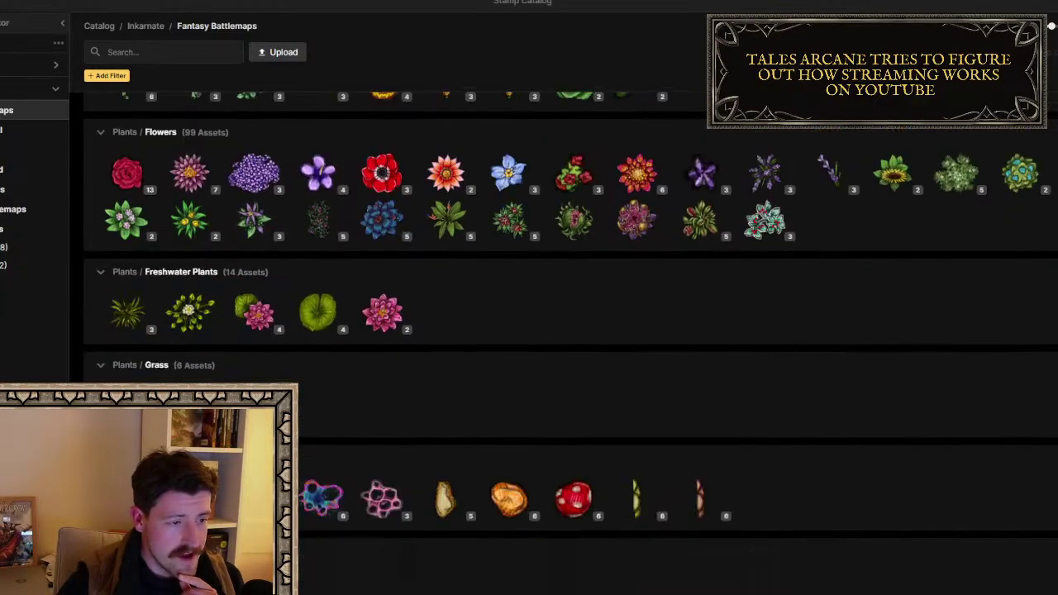
scroll(570, 339, "down", 7)
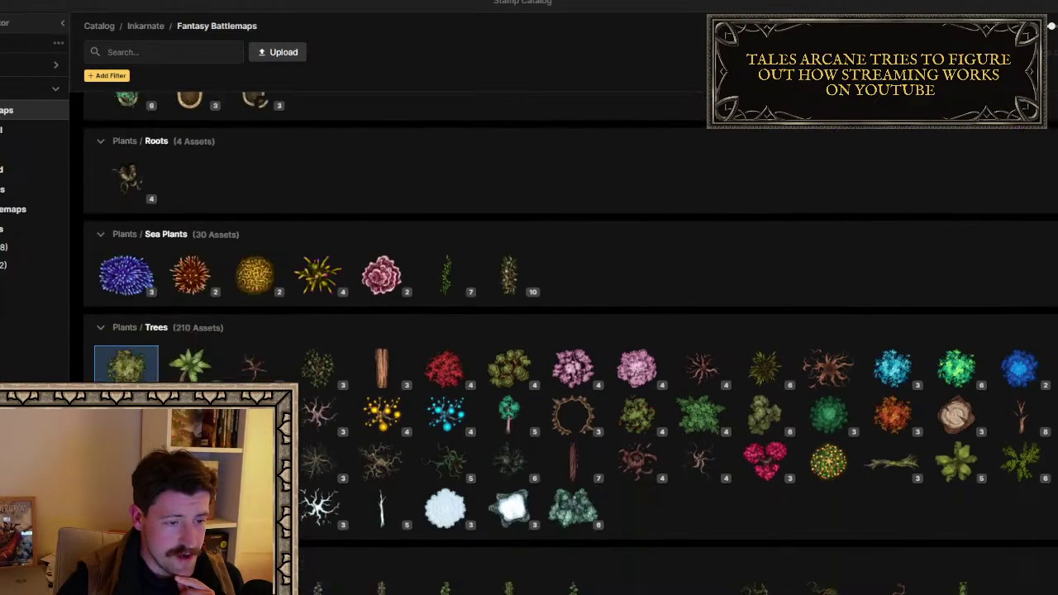
scroll(571, 339, "down", 2)
scroll(626, 355, "down", 10)
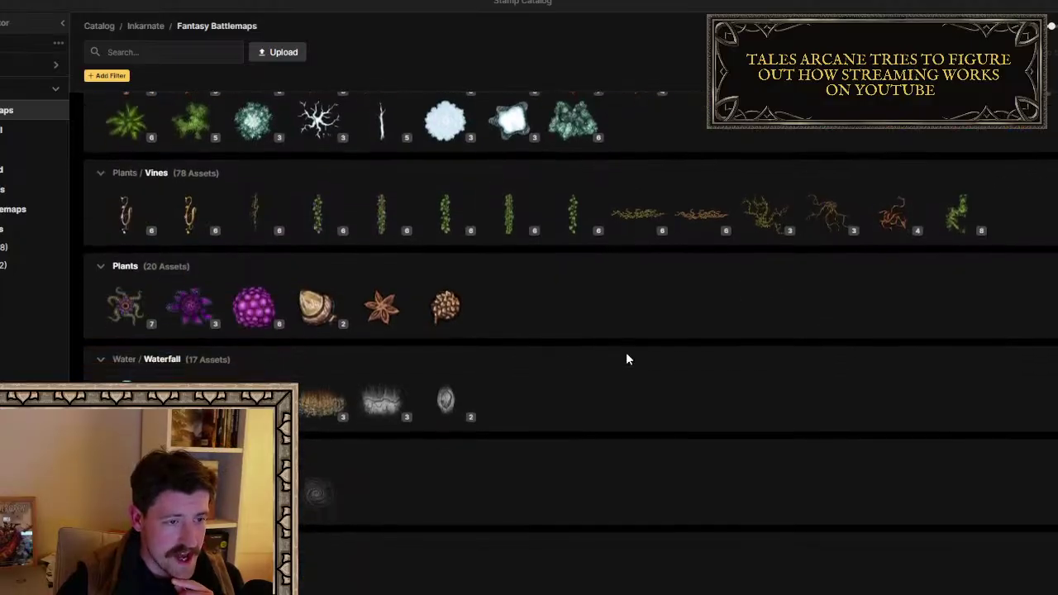
scroll(626, 359, "down", 6)
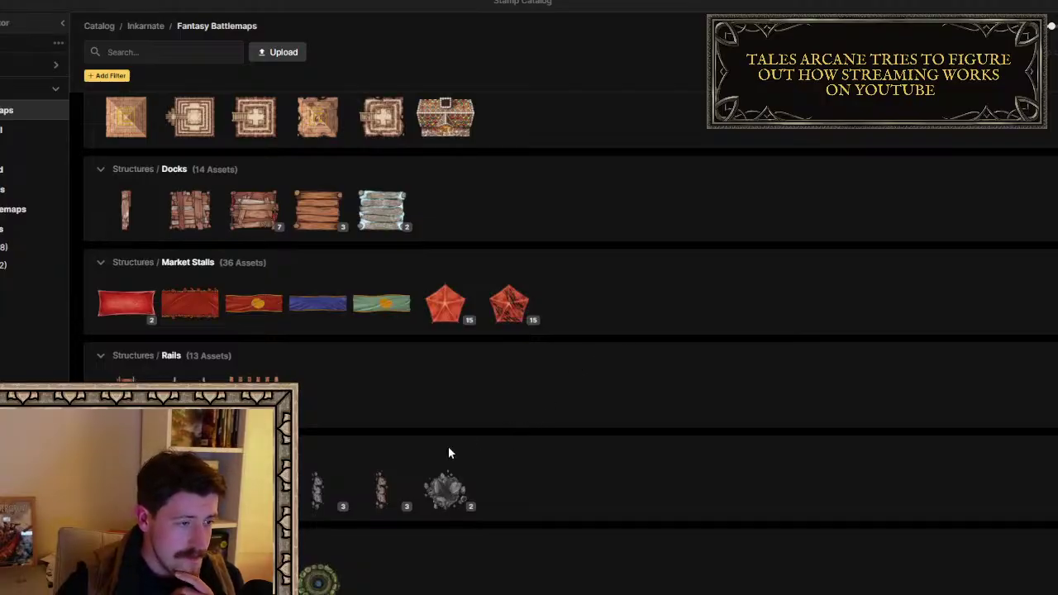
mouse_move(253, 310)
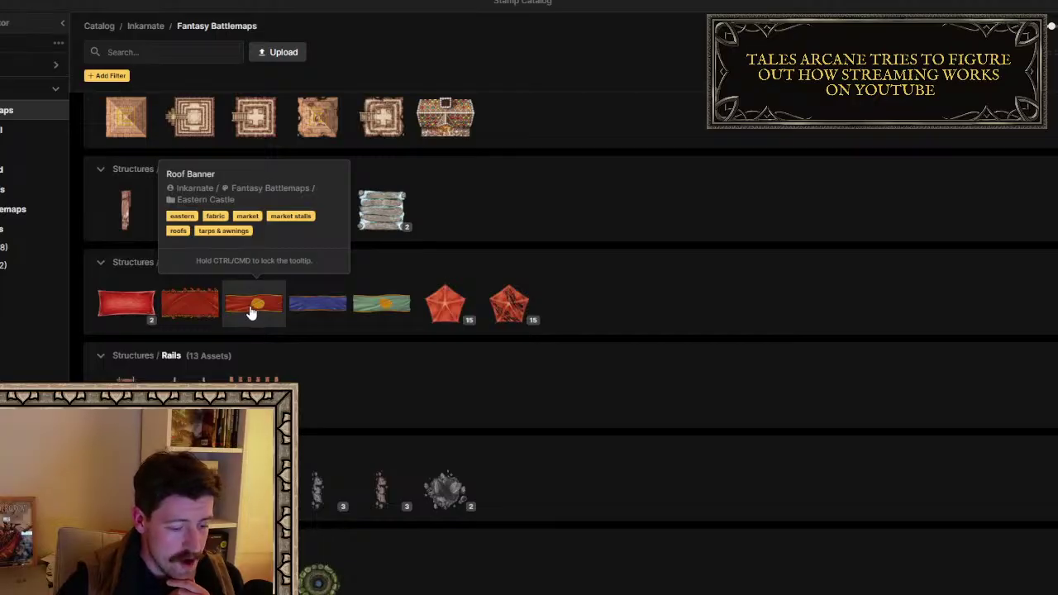
scroll(251, 310, "down", 1)
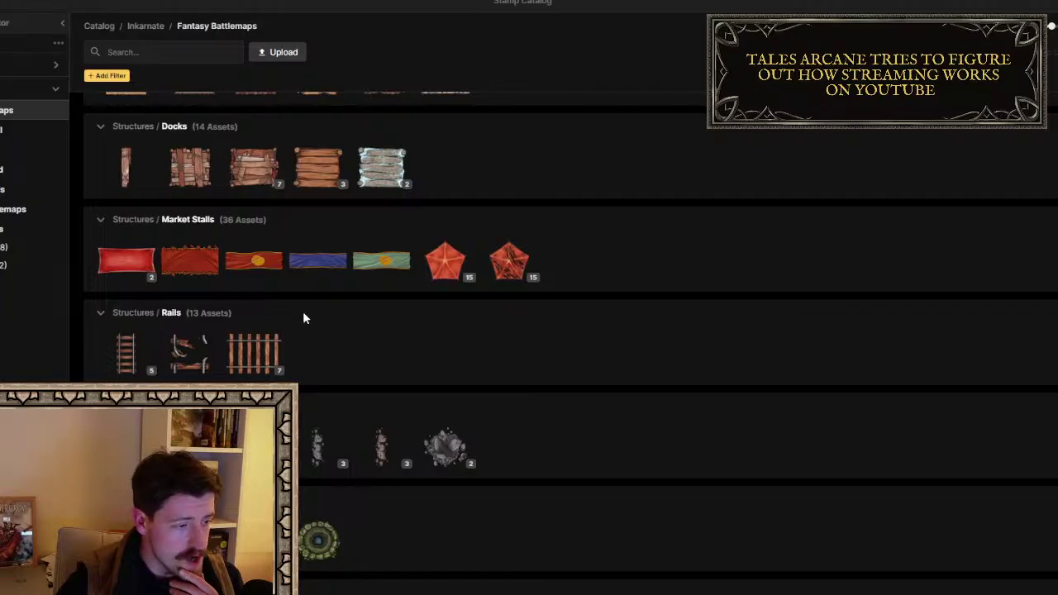
scroll(353, 313, "down", 1)
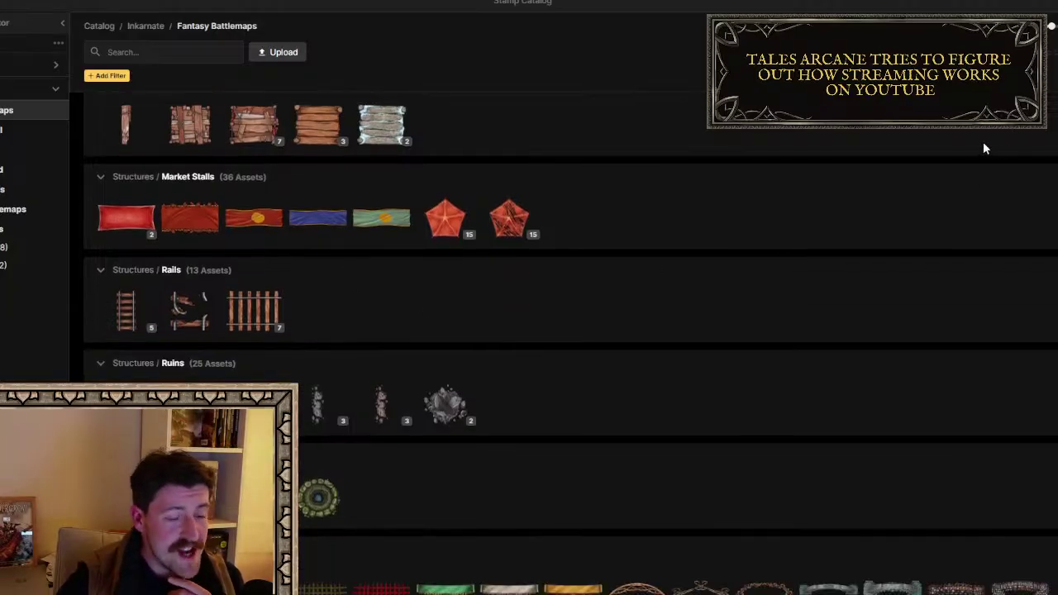
scroll(984, 148, "down", 4)
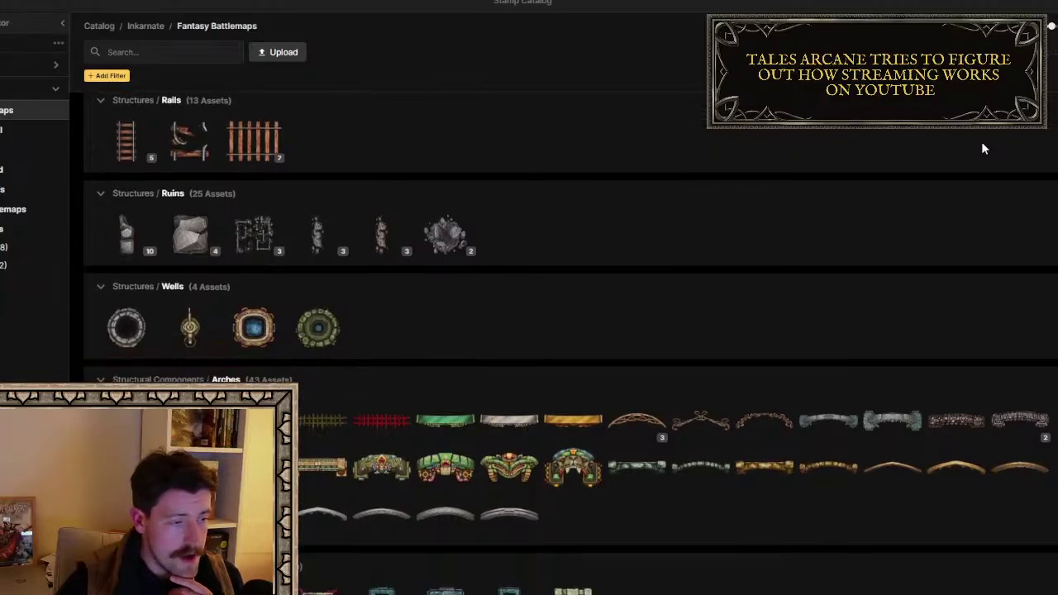
scroll(984, 149, "down", 10)
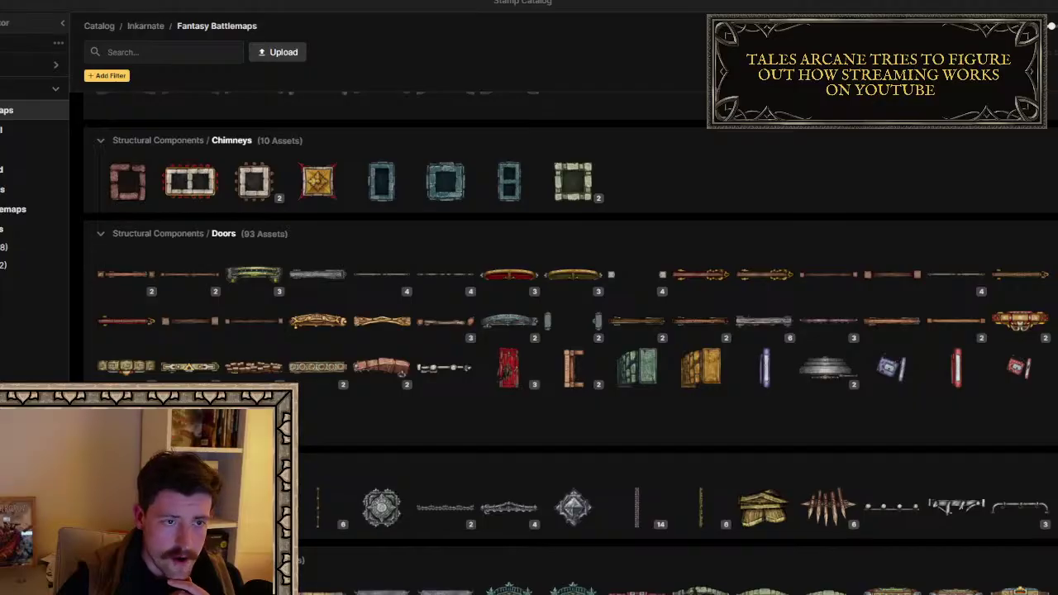
key("Escape")
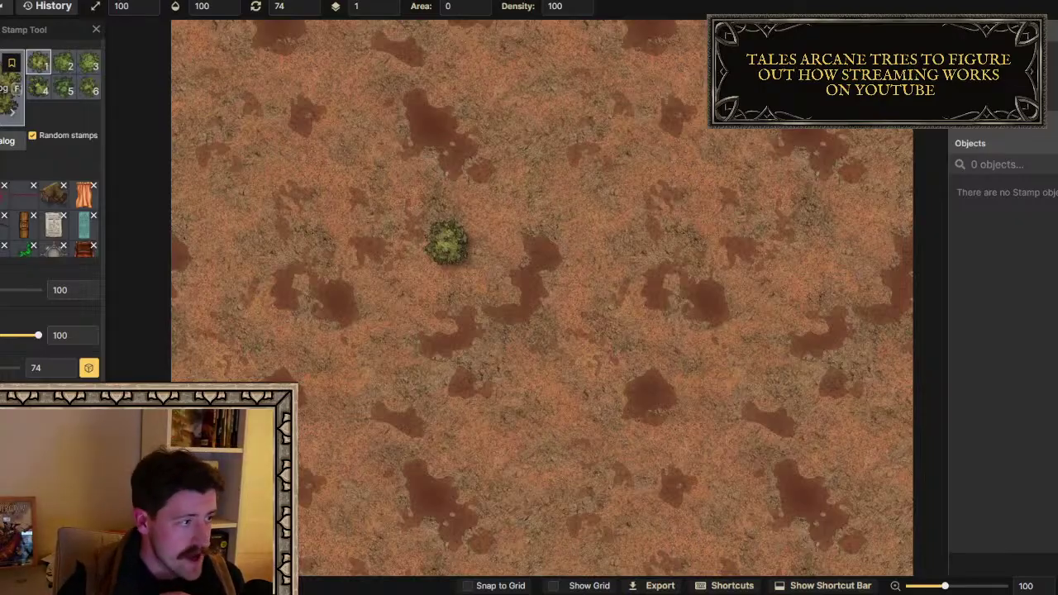
Cover the whole map with grassy ground by adding a rectangular mask that extends beyond all the map's edges
key("b")
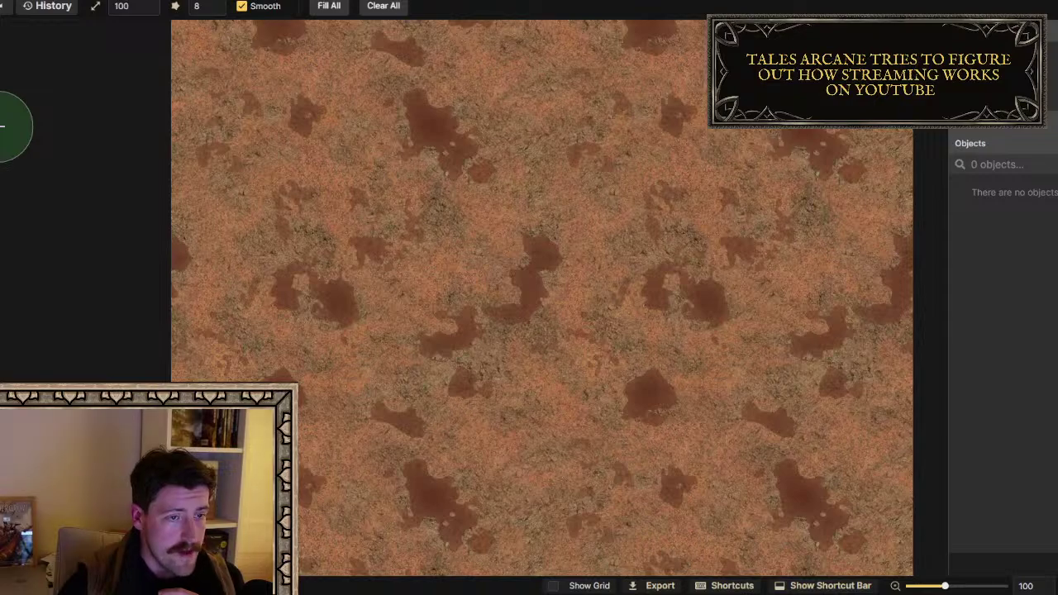
left_click(2, 90)
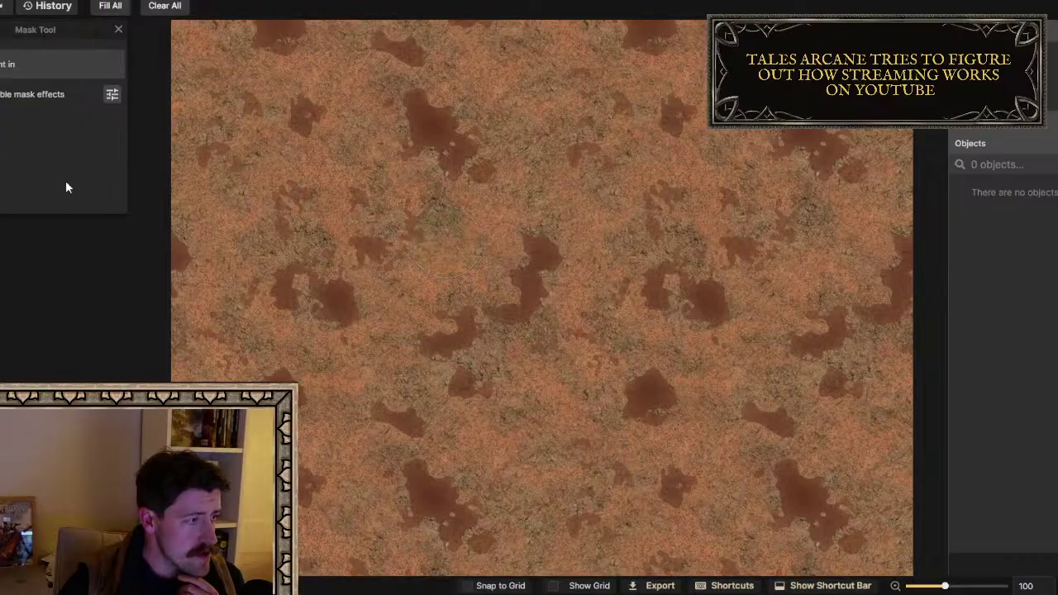
scroll(351, 293, "down", 3)
scroll(351, 292, "down", 4)
left_click_drag(187, 491, 737, 113)
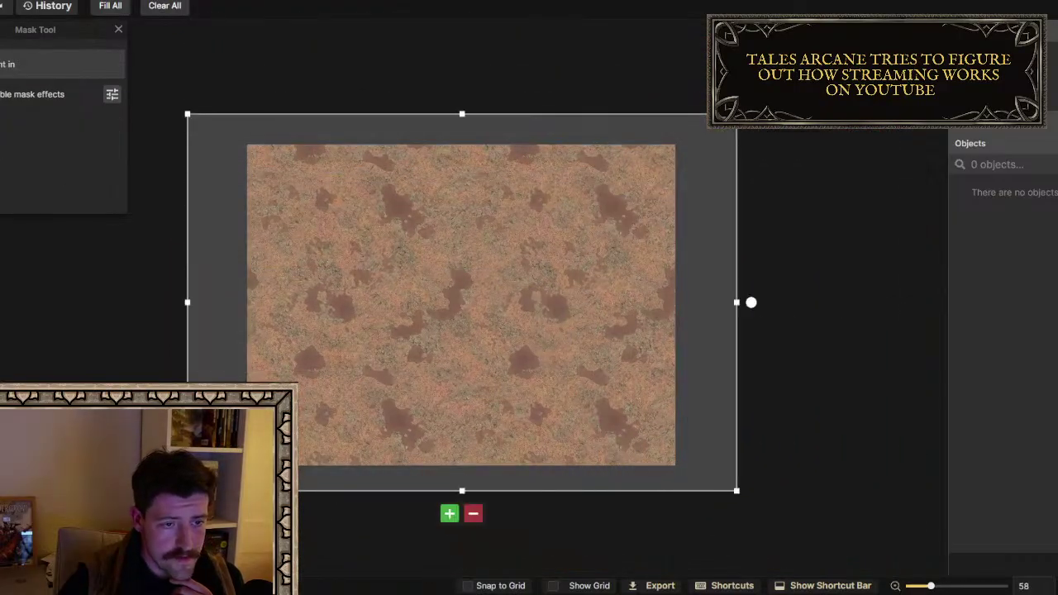
left_click(562, 105)
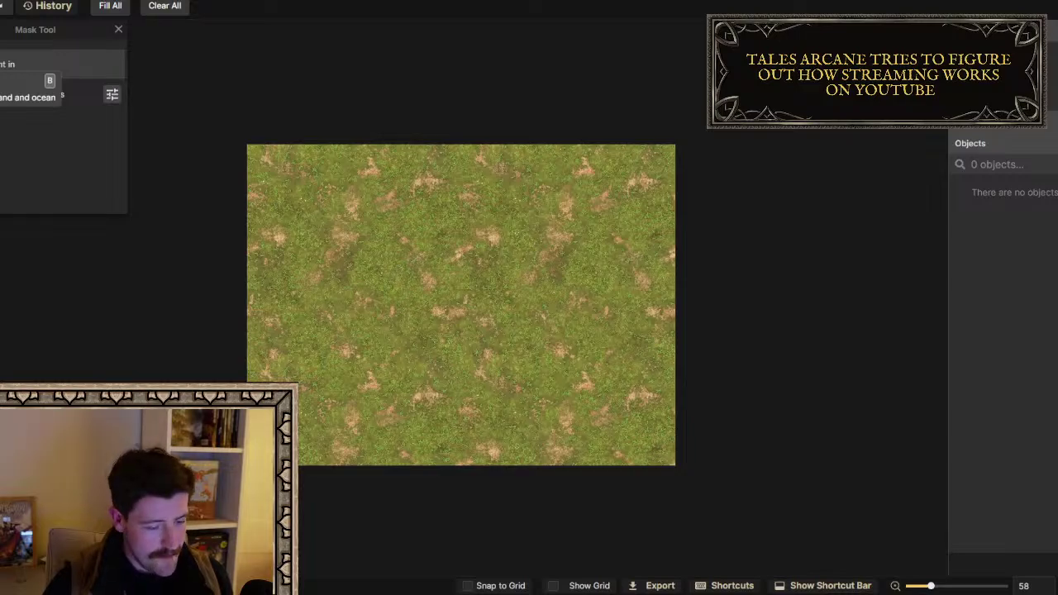
Set the stamp size to 261, search the catalog for "tree" and choose the green Deciduous Trees stamp
key("o")
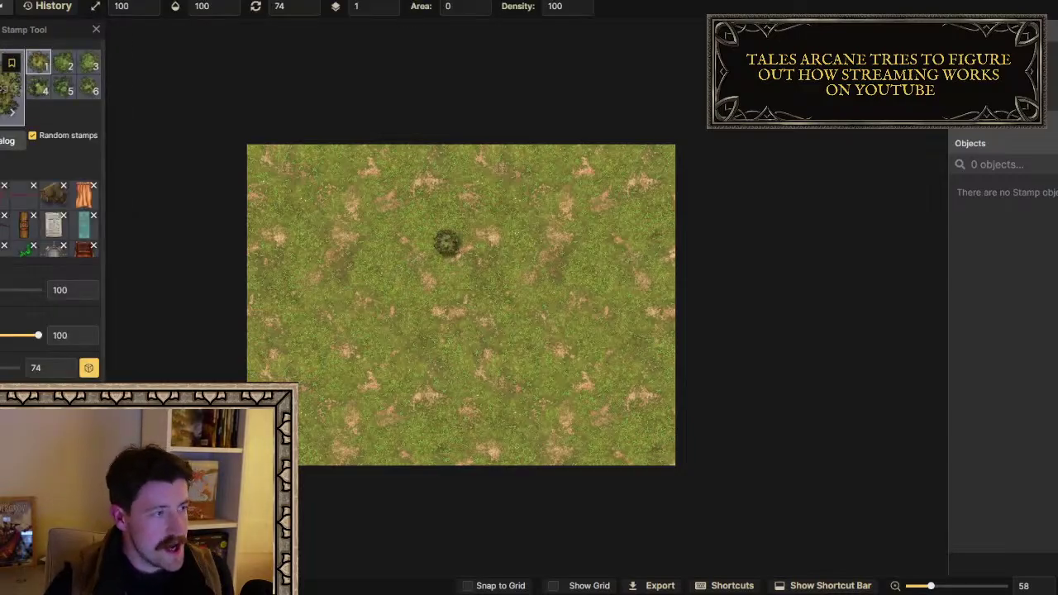
scroll(1, 296, "up", 8)
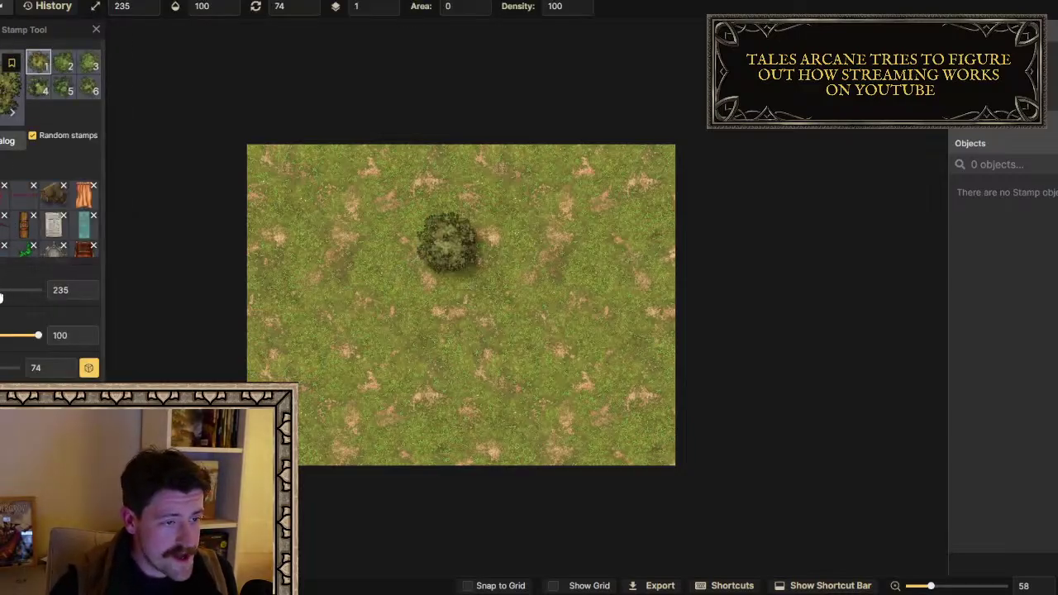
left_click(10, 87)
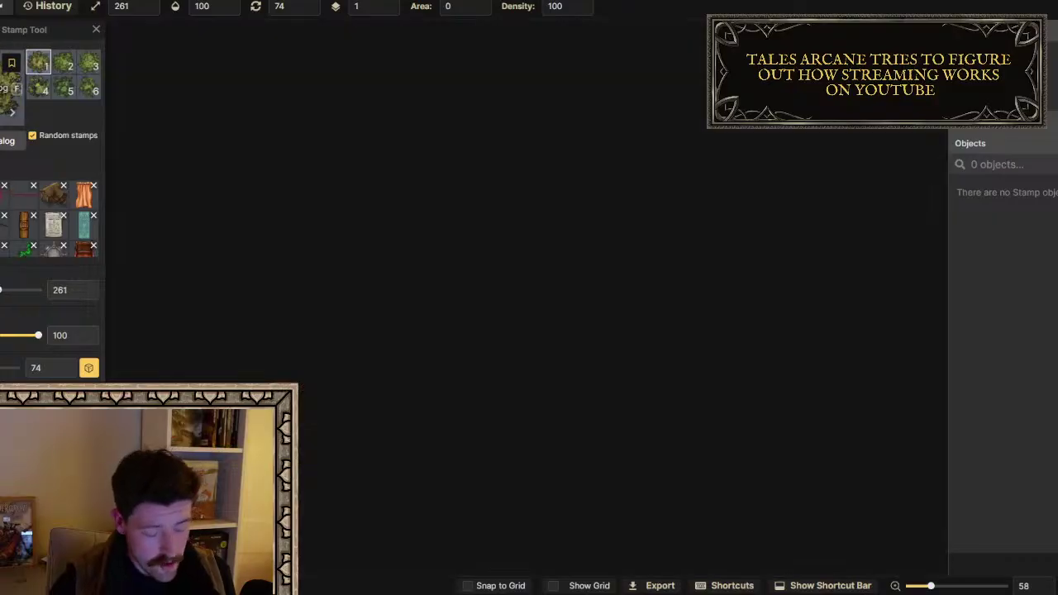
type("tree")
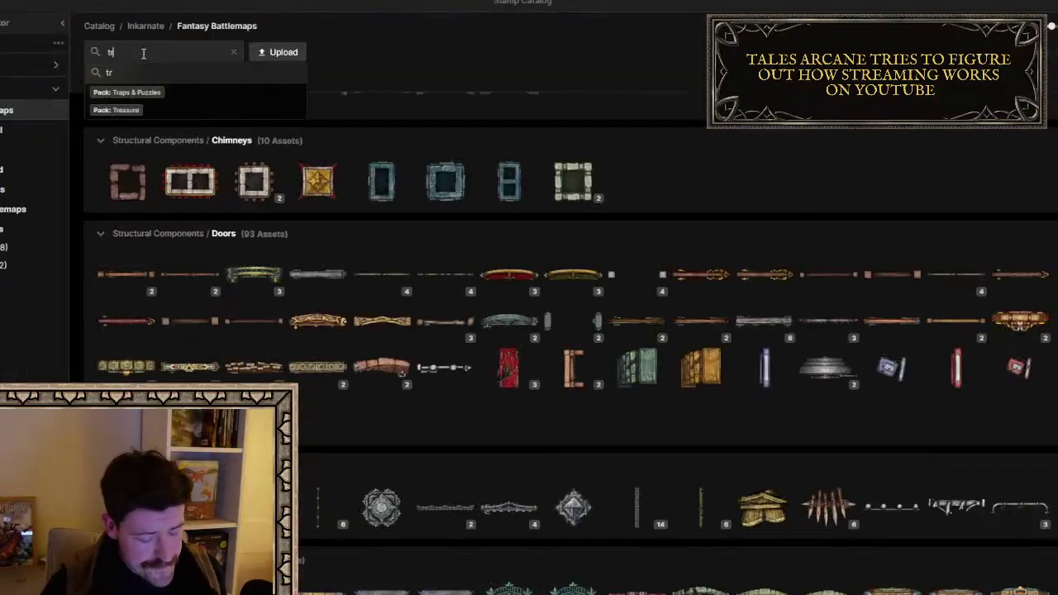
key("Return")
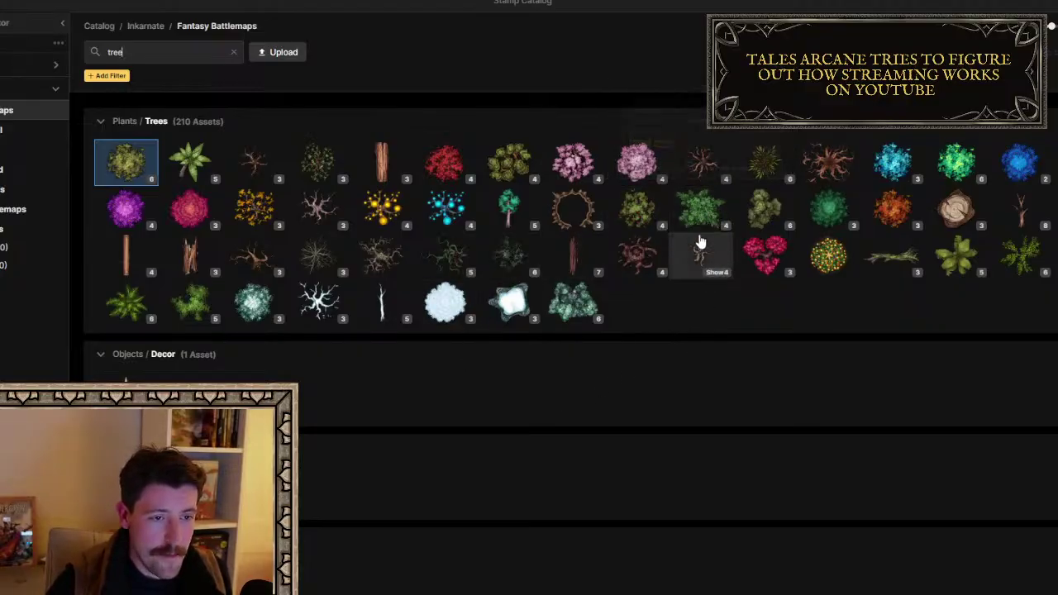
mouse_move(699, 214)
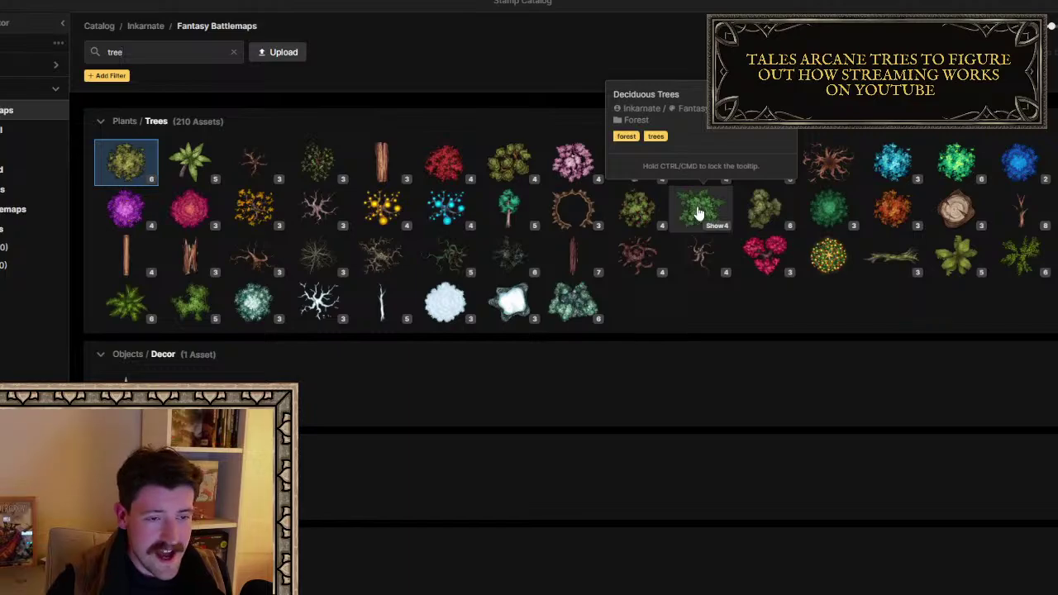
left_click(699, 213)
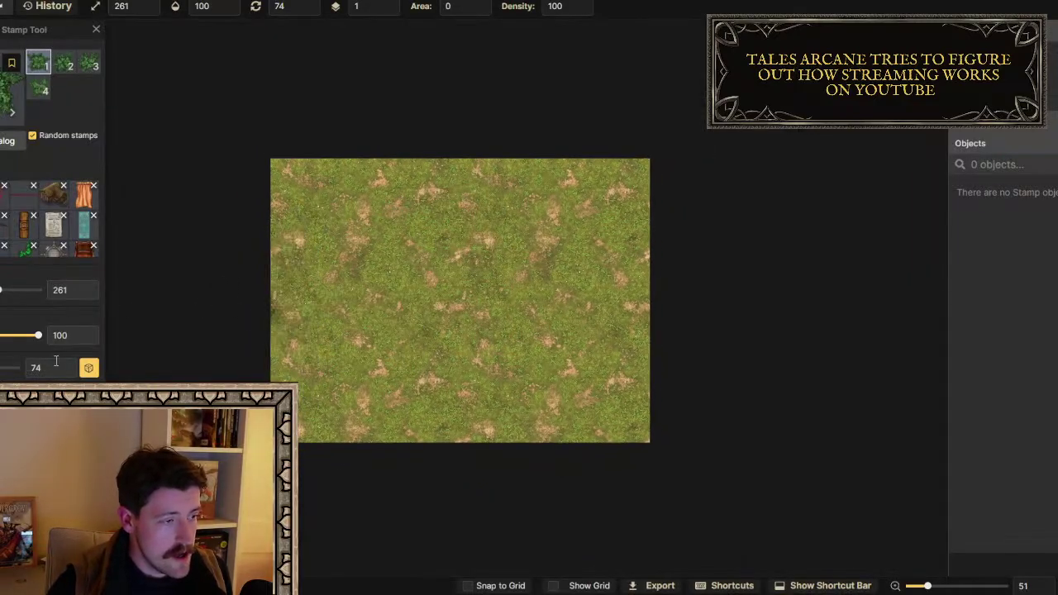
Place large, randomly varied Deciduous Trees stamps around the map's edges and corners to frame a clearing
left_click(307, 240)
left_click(298, 178)
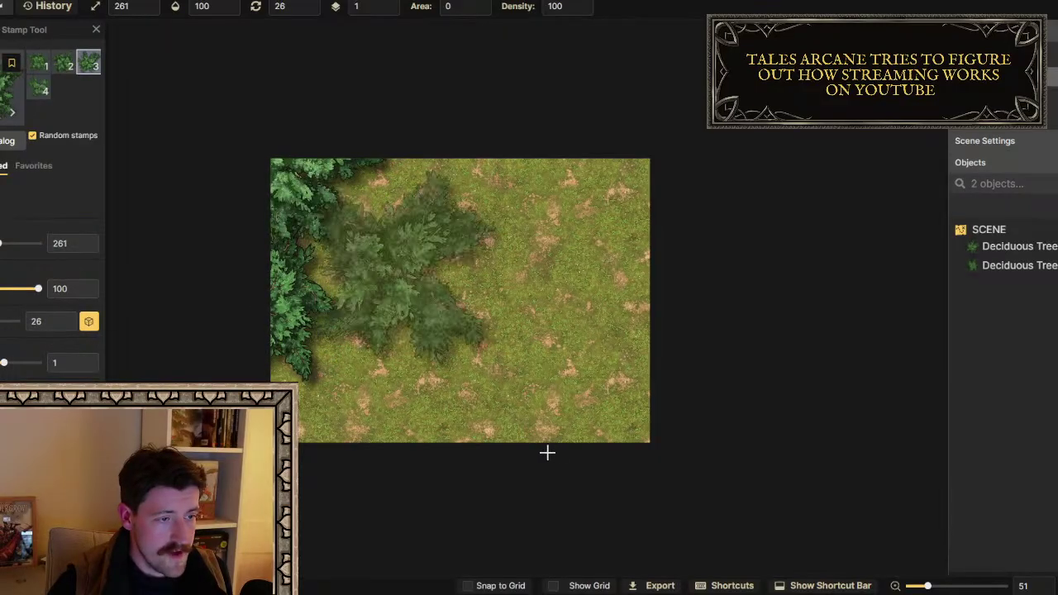
left_click(579, 413)
left_click(665, 355)
left_click(667, 288)
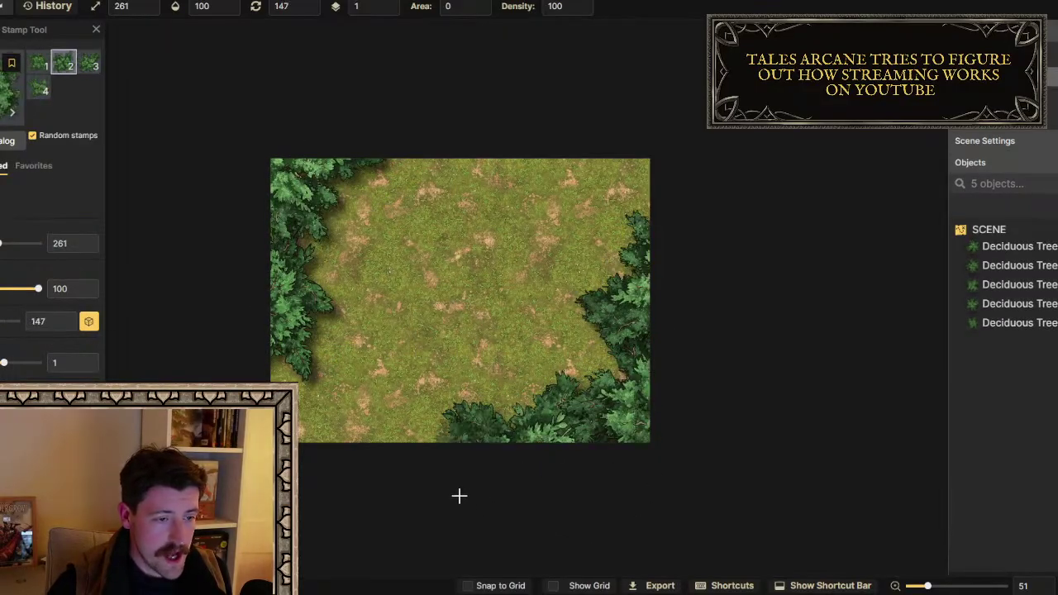
left_click(459, 451)
left_click(425, 116)
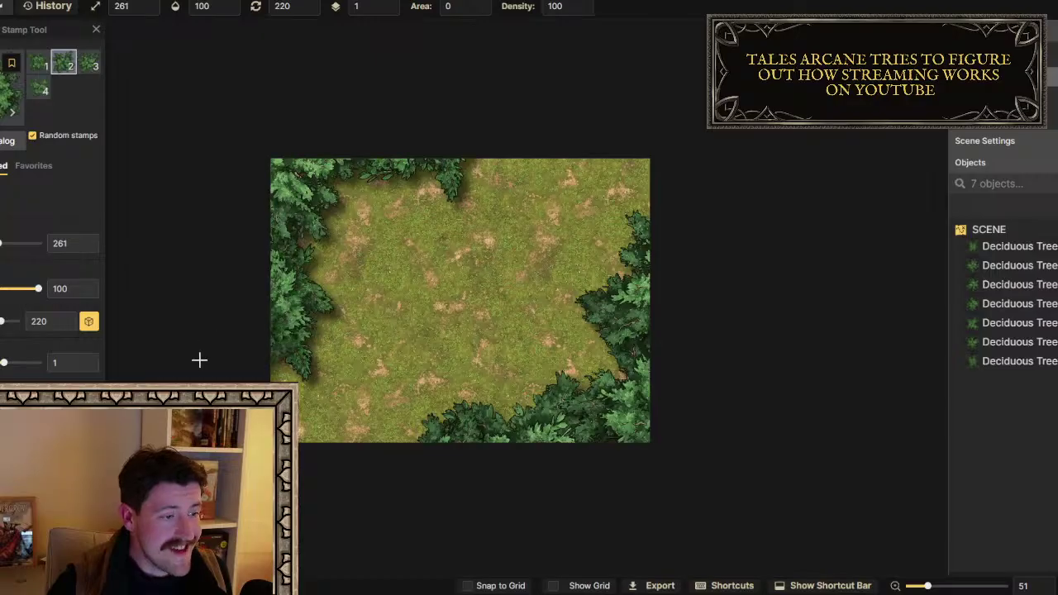
left_click(471, 93)
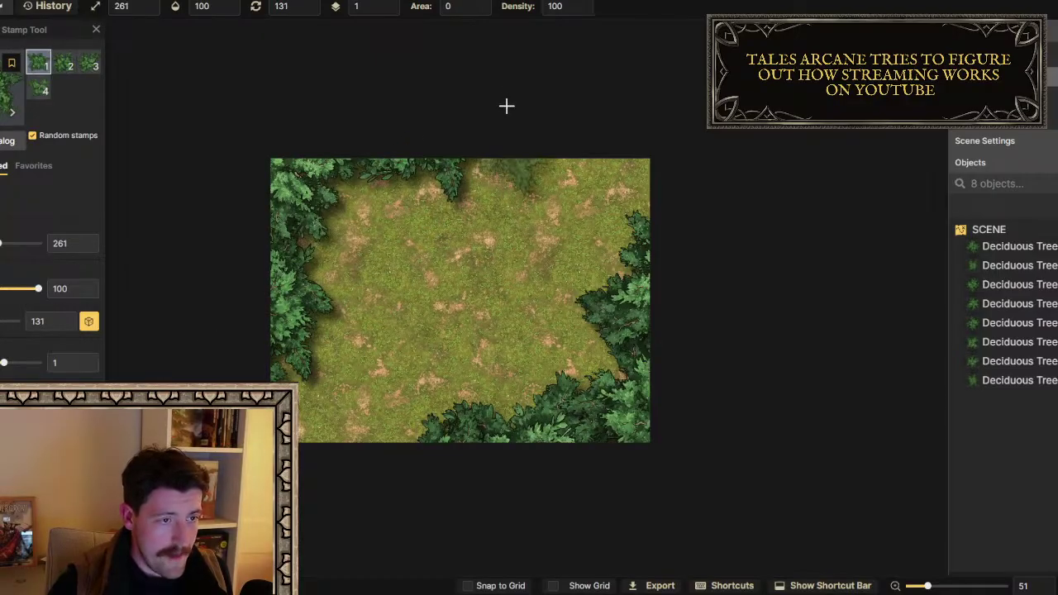
left_click(506, 105)
left_click(323, 160)
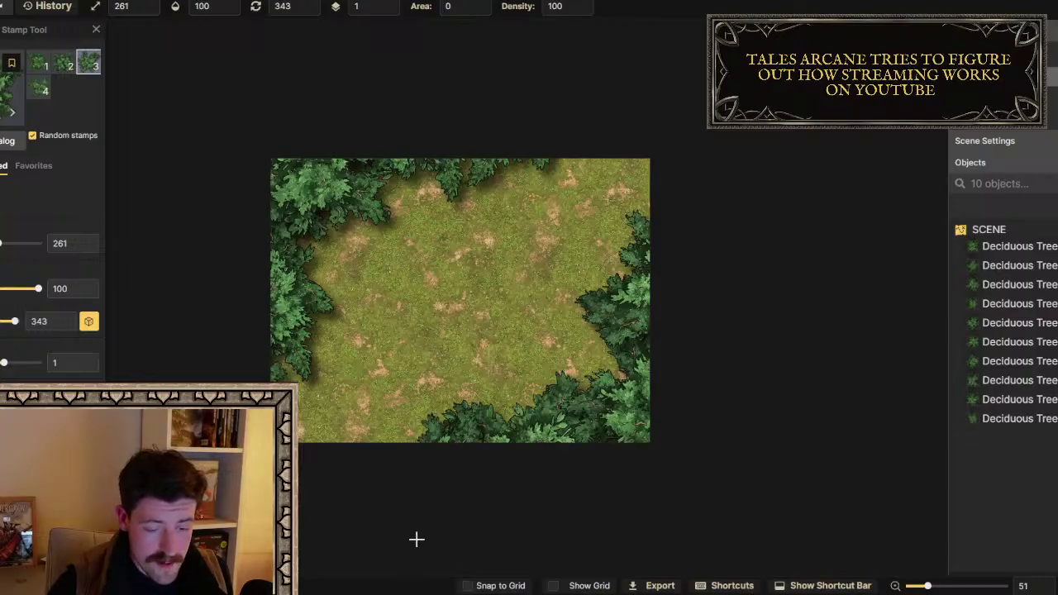
left_click(443, 248)
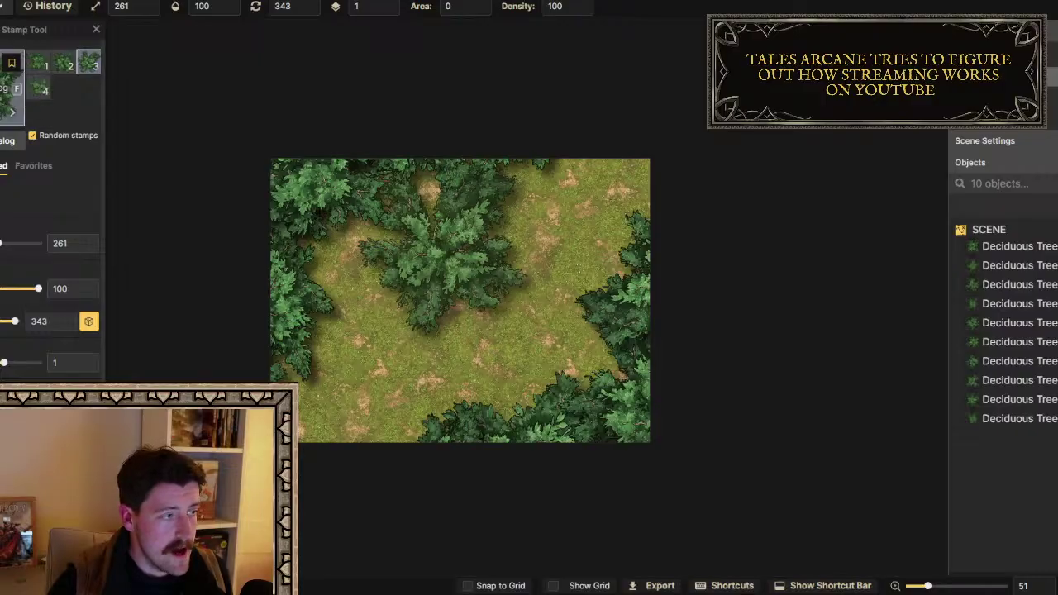
Open the stamp catalog, replace the previous search with "forest" and filter the stamps to the Forest pack
left_click(6, 141)
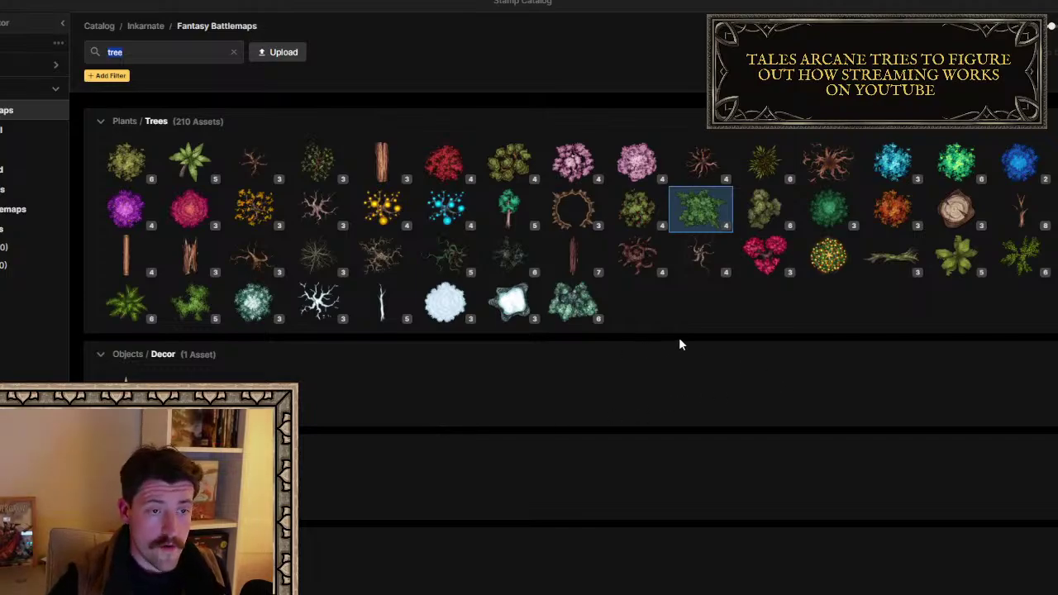
left_click(234, 52)
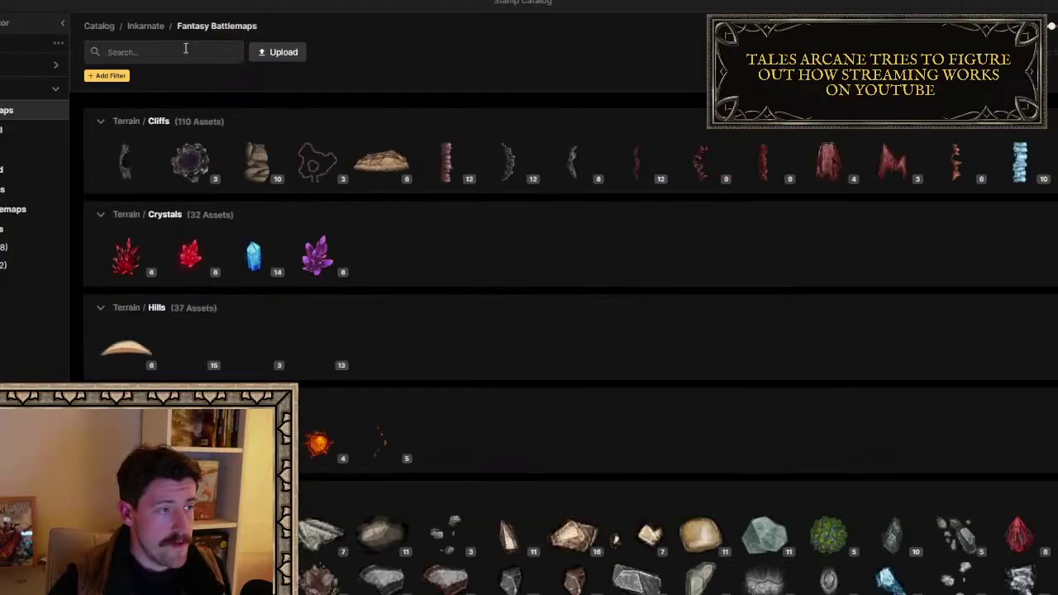
type("forst")
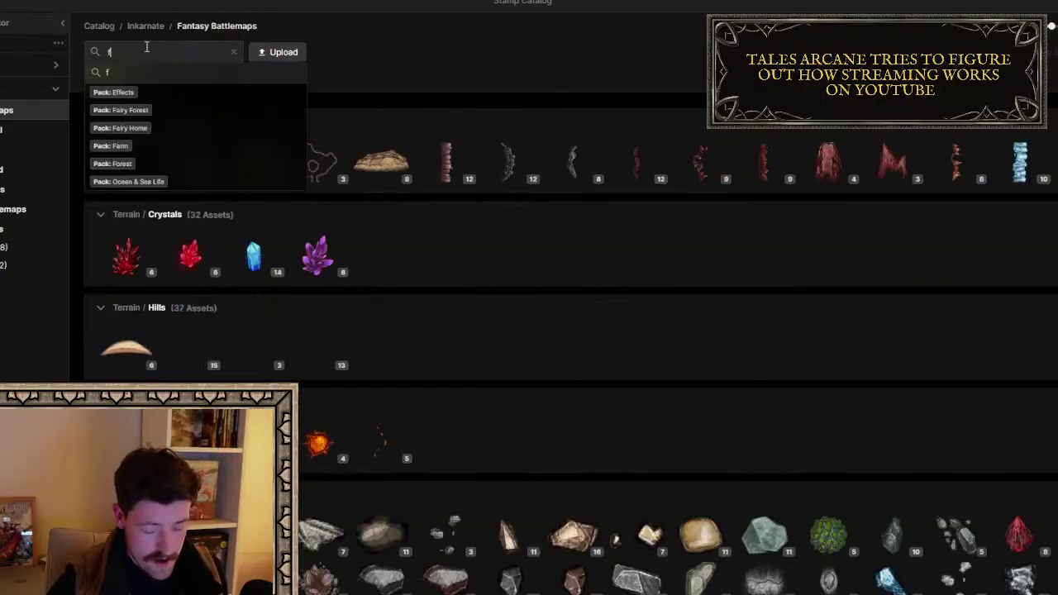
key("BackSpace")
key("BackSpace")
key("BackSpace")
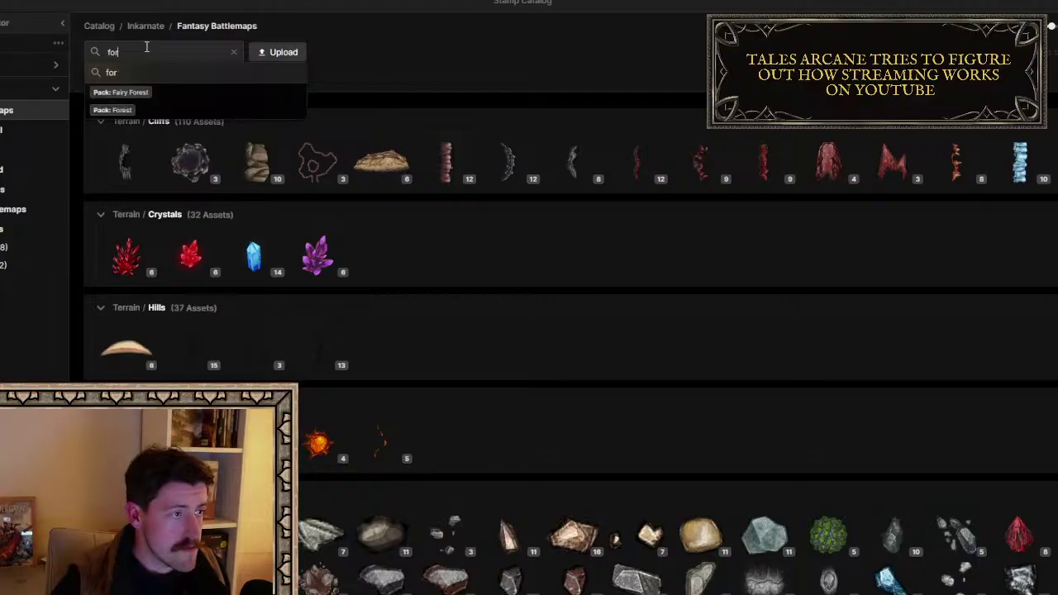
type("rest")
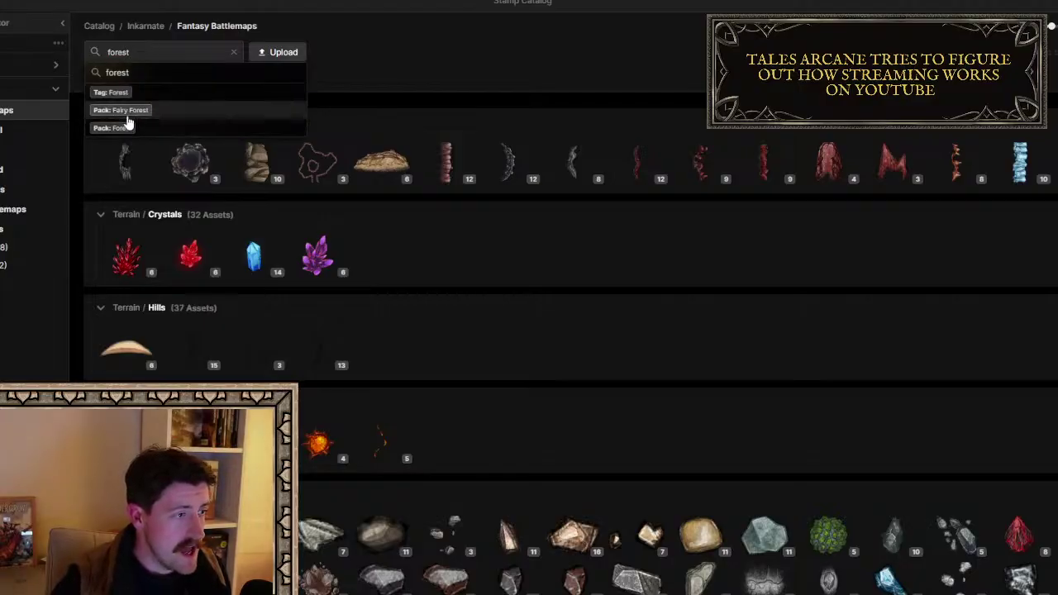
left_click(114, 132)
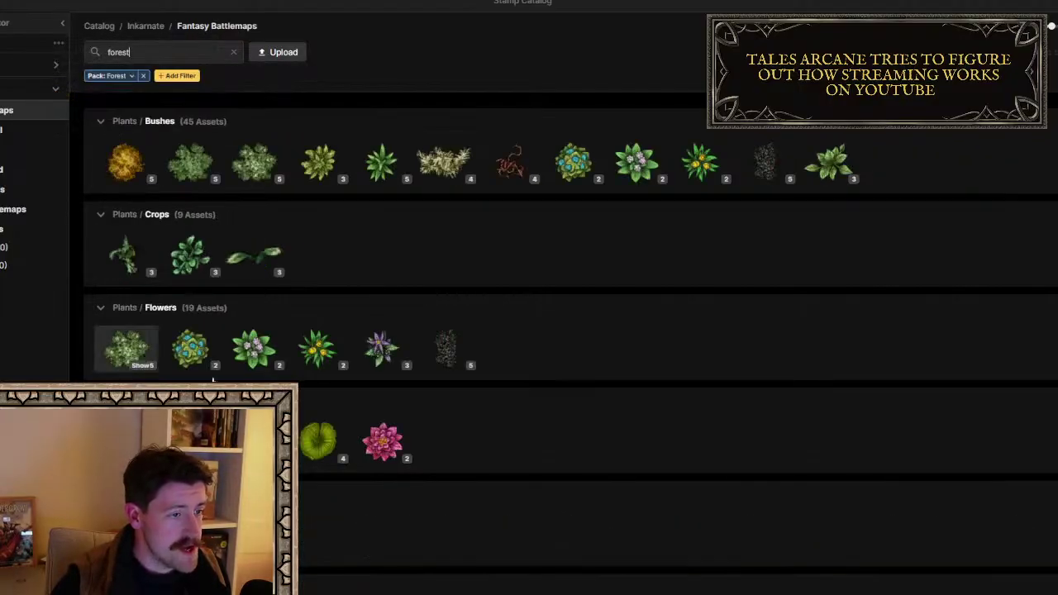
Look through the Forest pack's stamp categories and choose the Flower Bushes stamp among the bushes
scroll(525, 241, "down", 5)
scroll(525, 246, "down", 15)
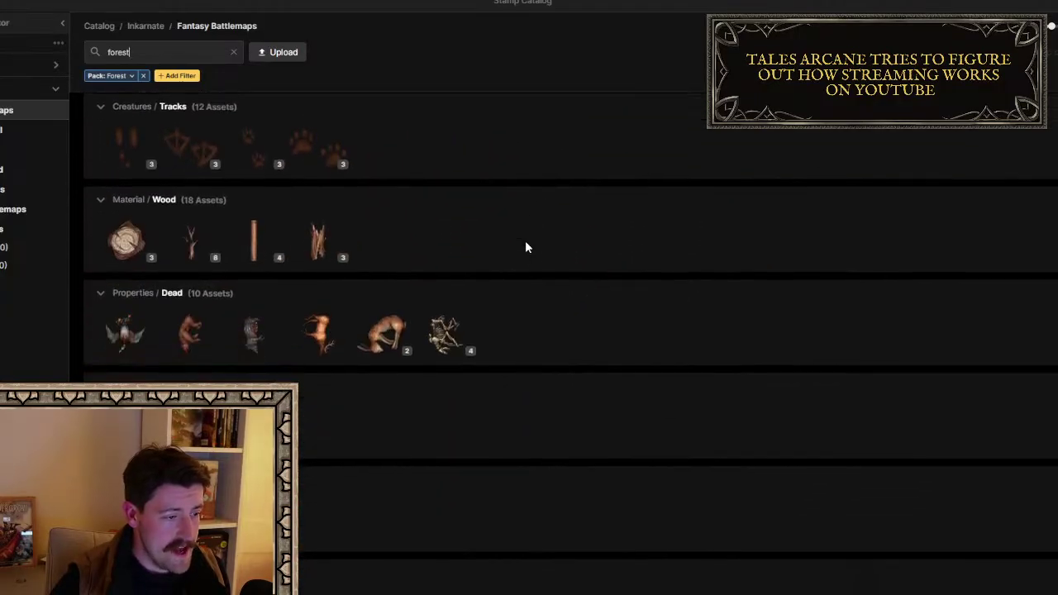
scroll(525, 241, "down", 3)
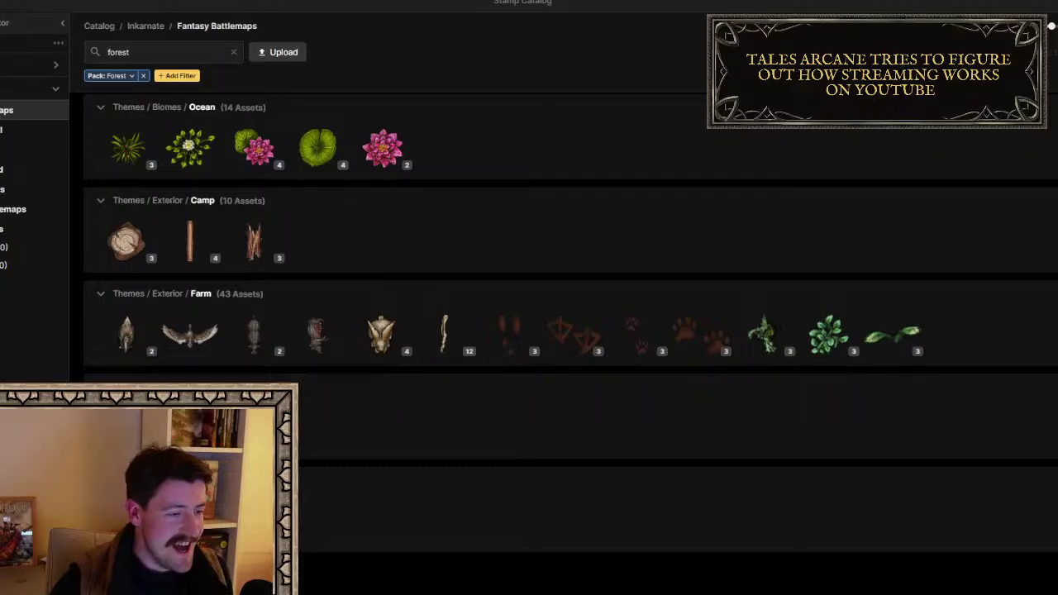
scroll(571, 249, "up", 15)
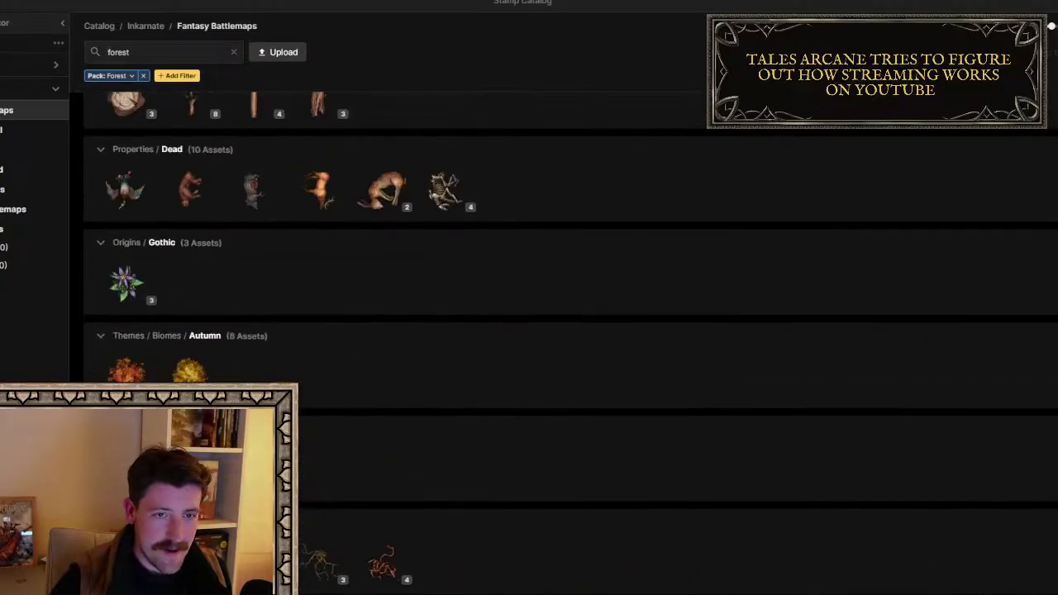
scroll(570, 248, "up", 1)
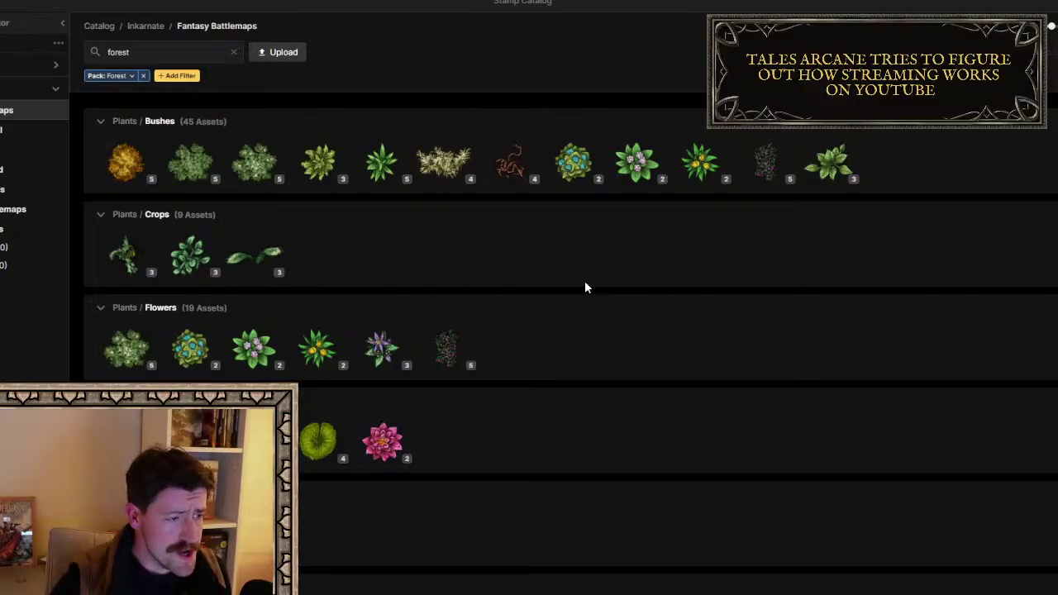
mouse_move(256, 162)
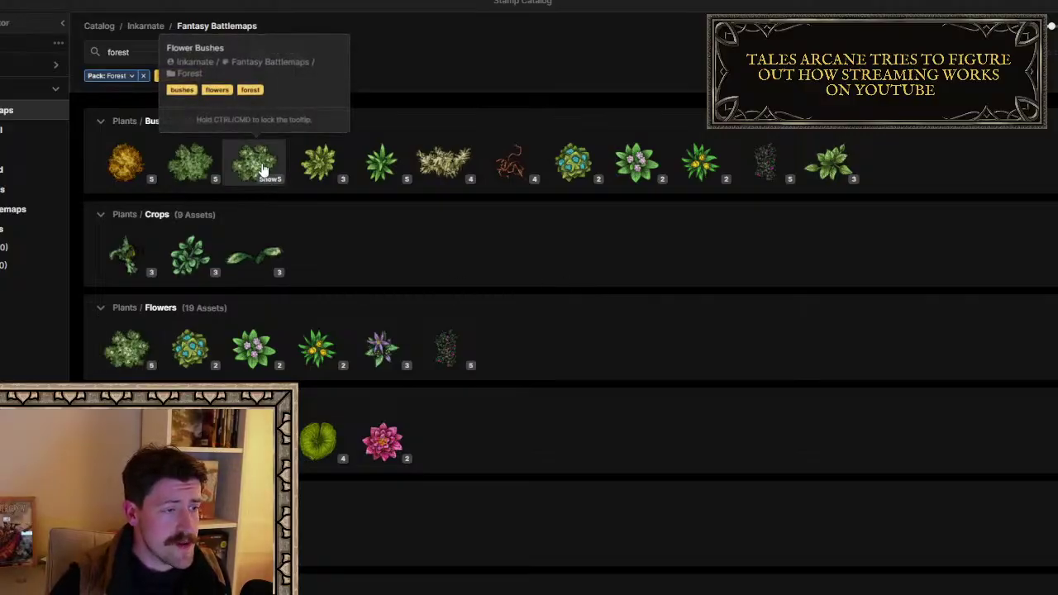
left_click(255, 162)
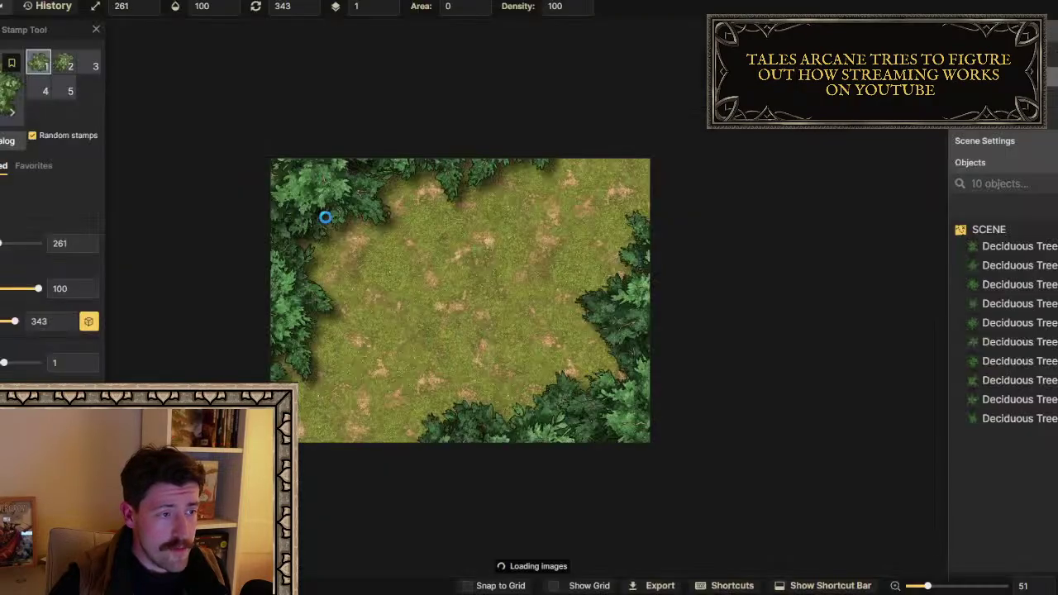
Set the stamp layer to 0 and size to 183, and place Flower Bushes along the inner edges of the trees
left_click(390, 11)
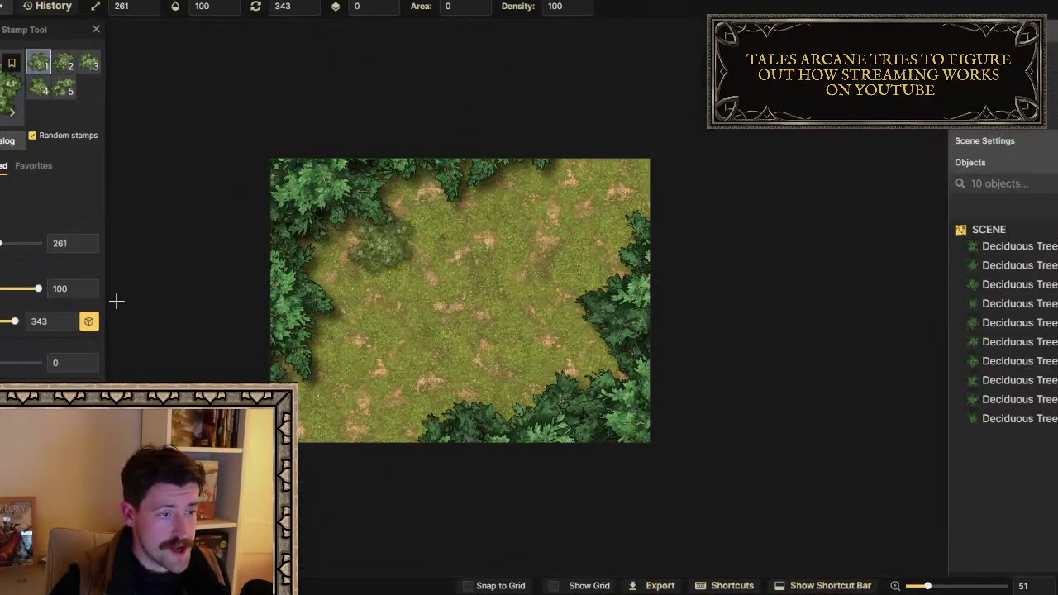
left_click(447, 241)
left_click_drag(2, 247, 0, 245)
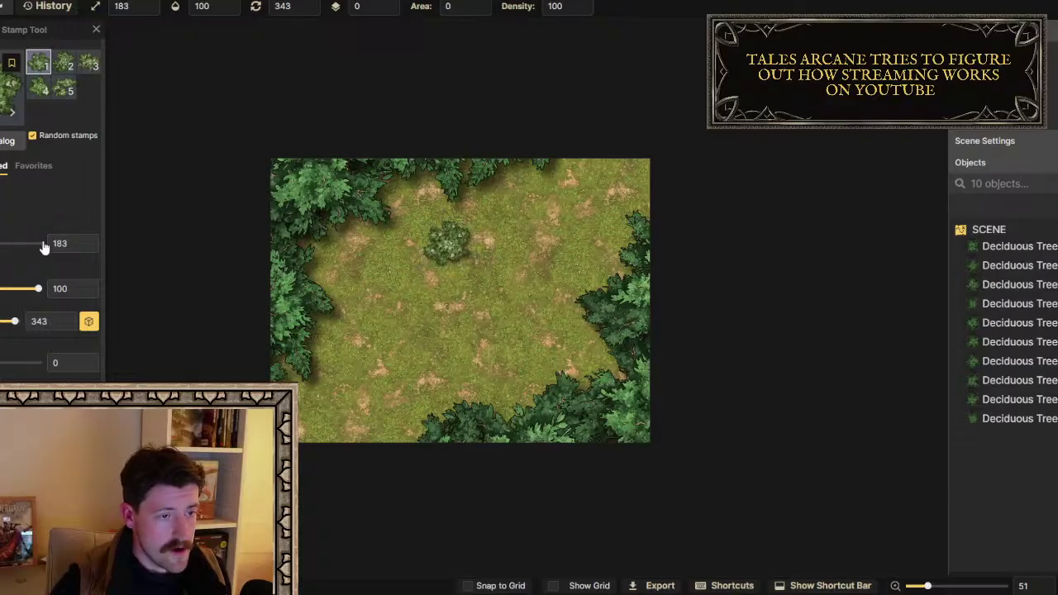
mouse_move(315, 262)
left_mouse_down()
mouse_move(331, 284)
mouse_move(316, 361)
mouse_move(294, 382)
mouse_move(278, 351)
mouse_move(310, 334)
mouse_move(317, 250)
mouse_move(414, 179)
mouse_move(456, 177)
mouse_move(457, 228)
mouse_move(371, 279)
mouse_move(323, 354)
mouse_move(333, 415)
mouse_move(309, 407)
mouse_move(542, 445)
mouse_move(522, 434)
mouse_move(536, 375)
mouse_move(588, 355)
mouse_move(615, 267)
mouse_move(542, 360)
mouse_move(440, 426)
mouse_move(660, 363)
mouse_move(650, 223)
mouse_move(622, 382)
mouse_move(461, 298)
left_mouse_up()
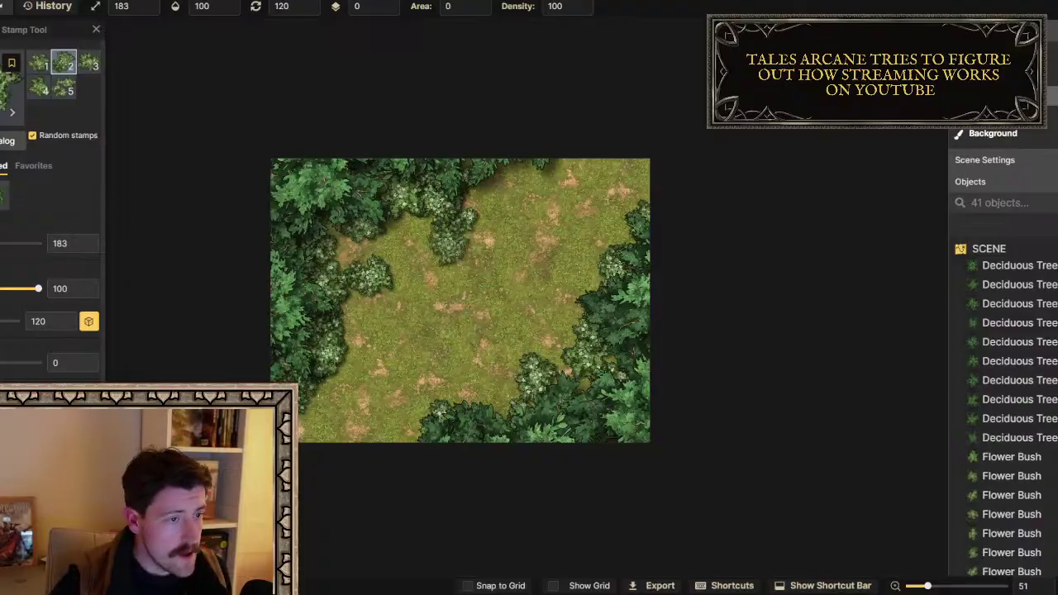
key("Escape")
left_click(403, 195)
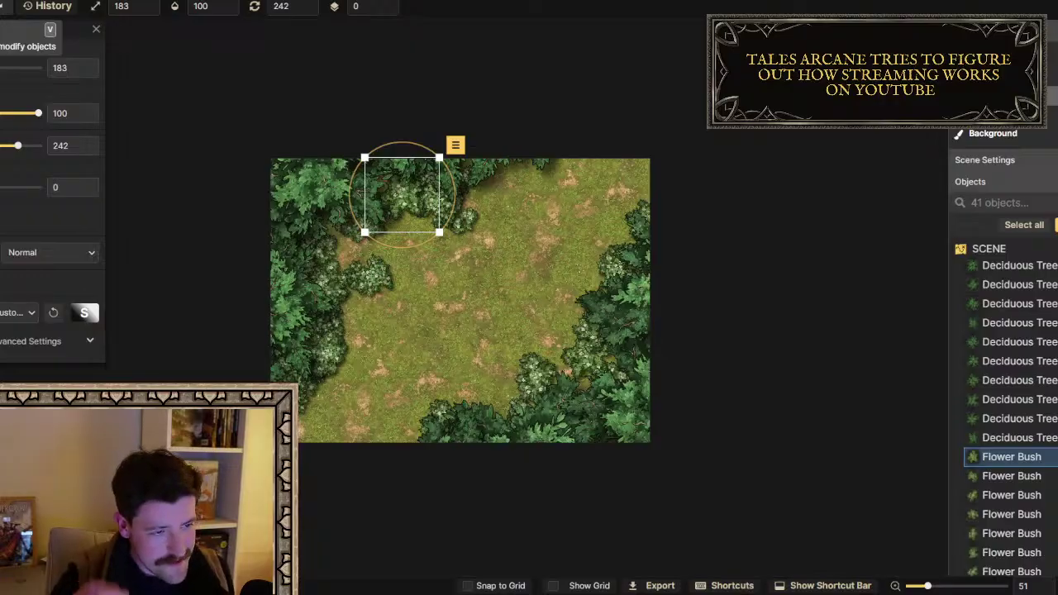
key("s")
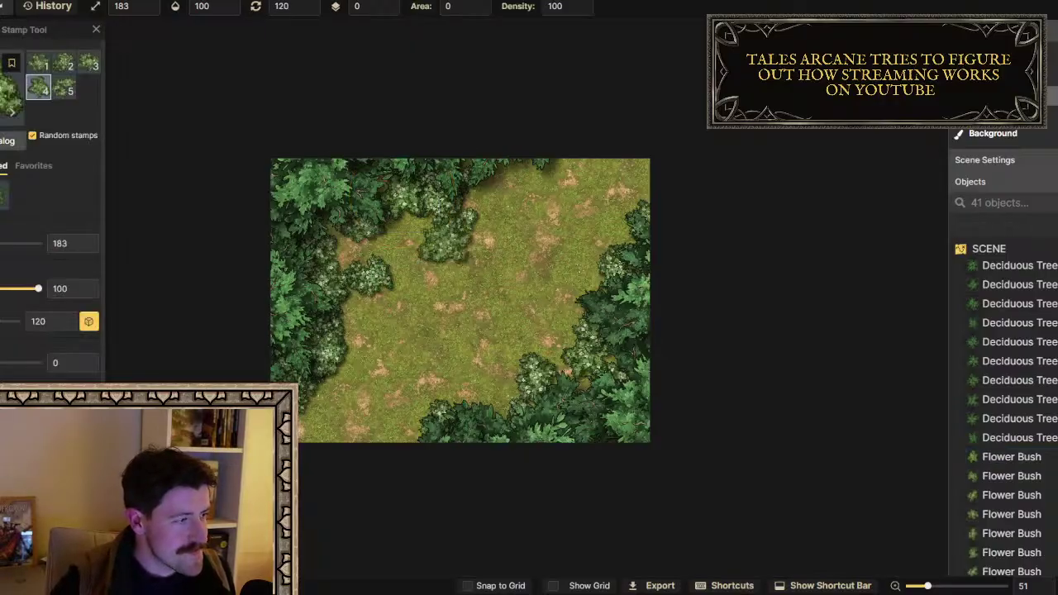
Choose the Leafy Plant stamp from the Forest pack's bushes and set size 135, layer -1, area 69 and density 127
left_click(10, 95)
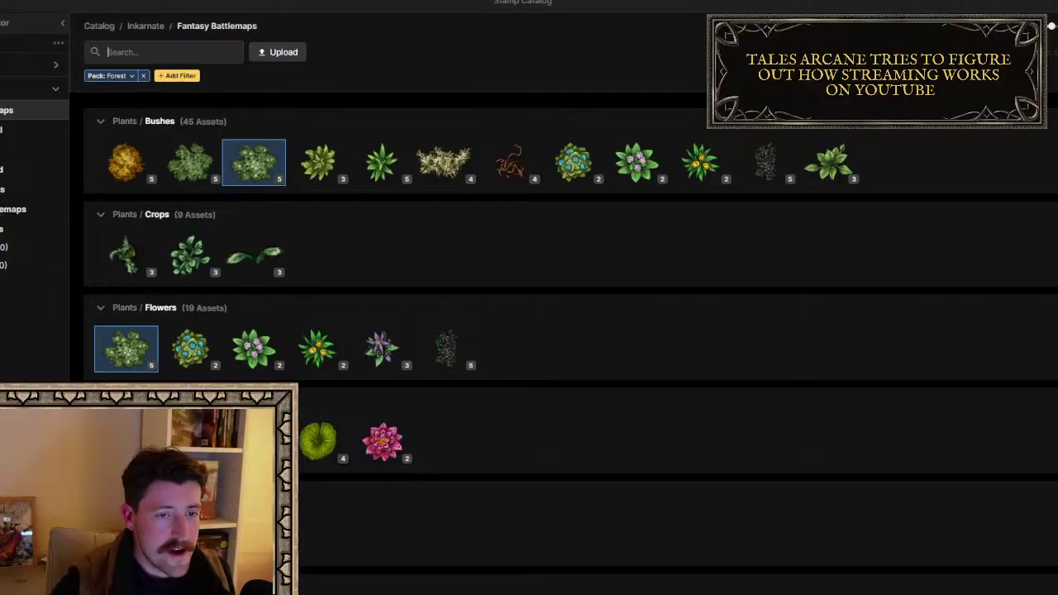
left_click(824, 158)
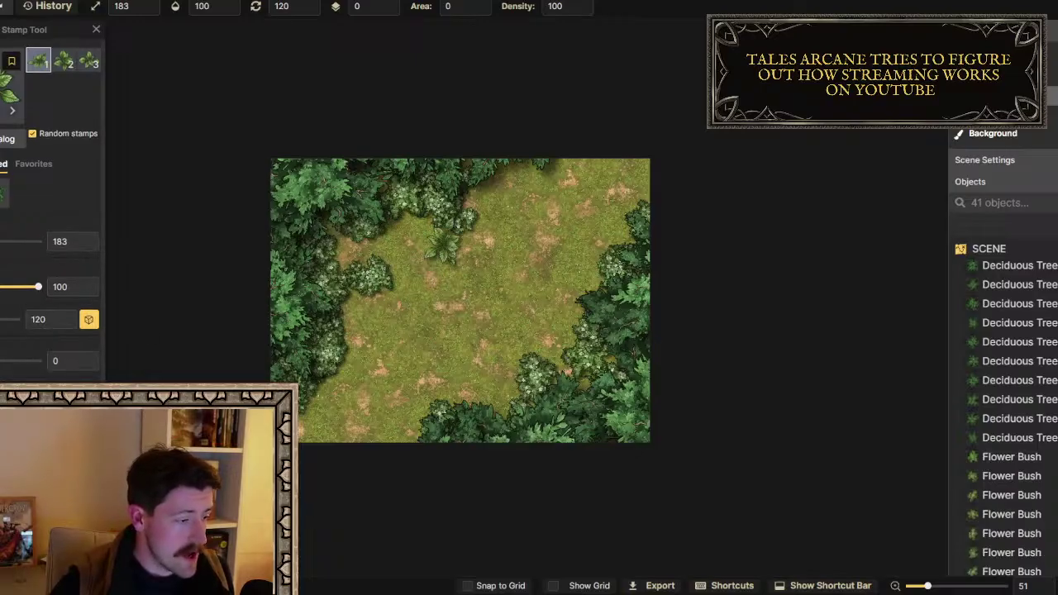
scroll(33, 331, "down", 3)
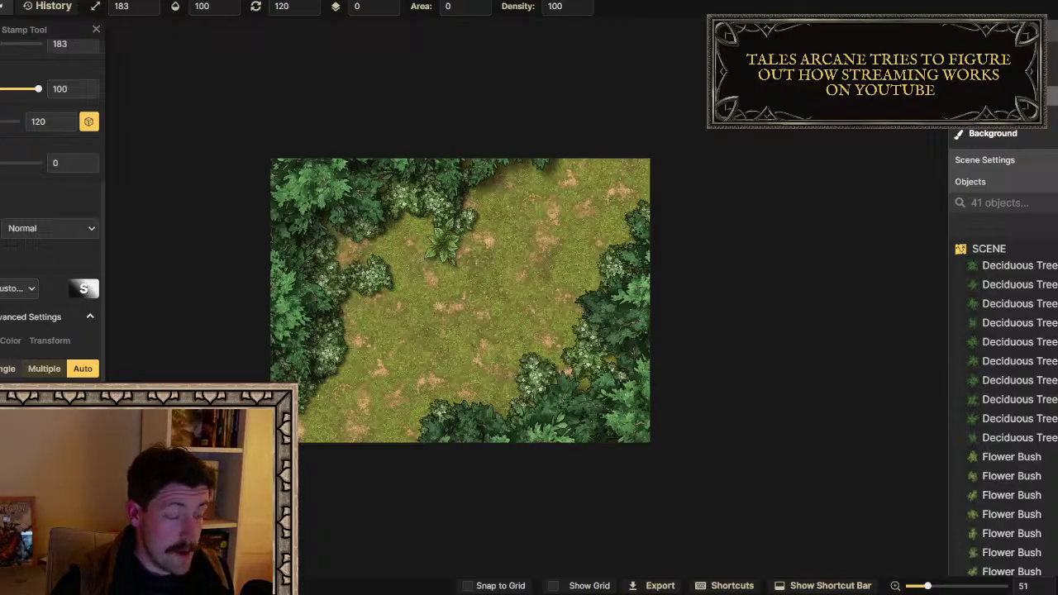
scroll(447, 243, "up", 5)
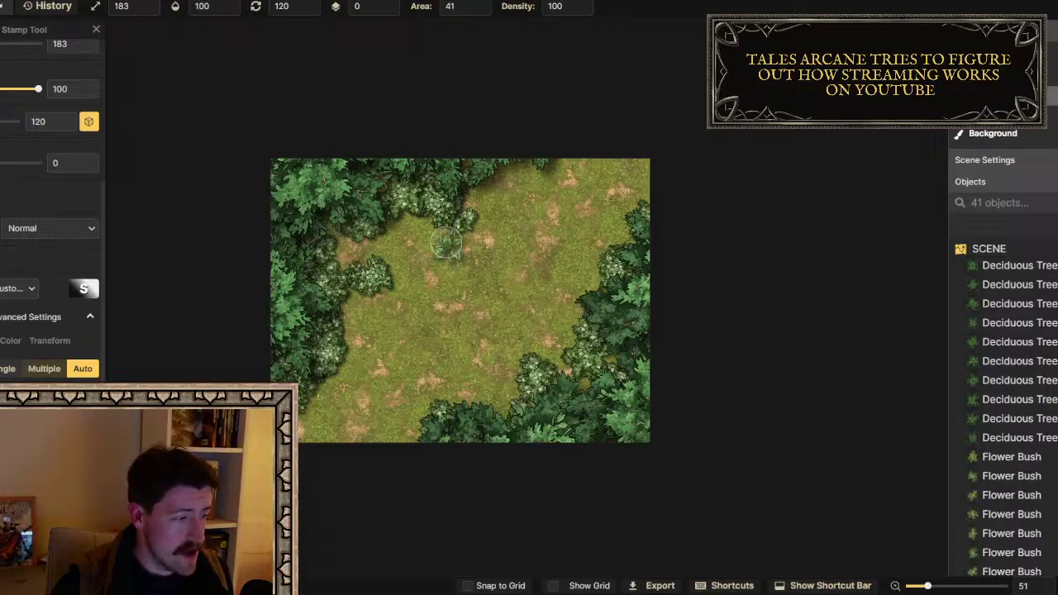
scroll(446, 243, "up", 5)
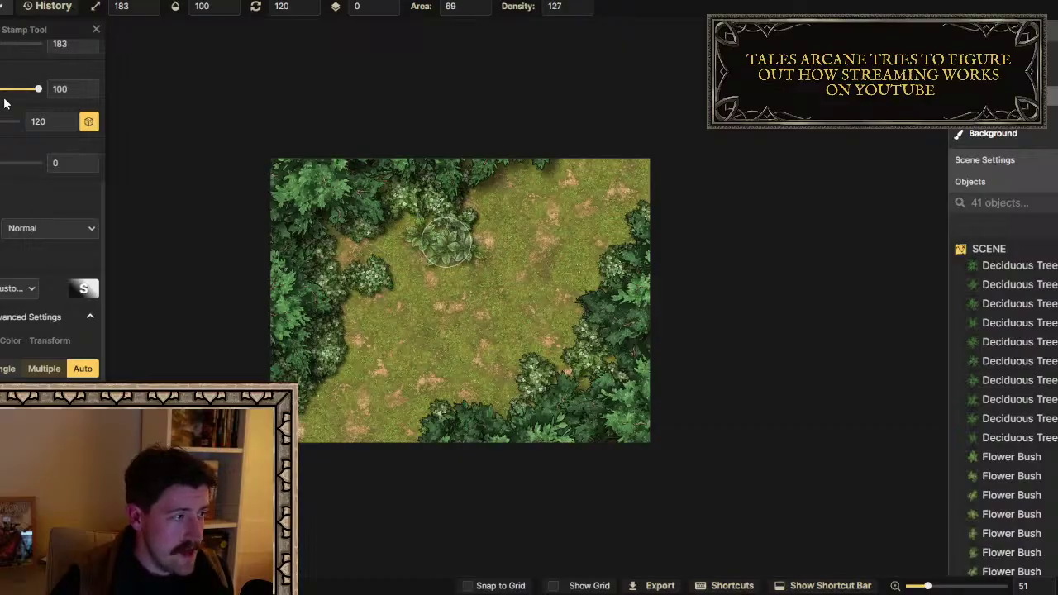
scroll(4, 103, "up", 3)
scroll(447, 244, "down", 3)
scroll(447, 243, "down", 1)
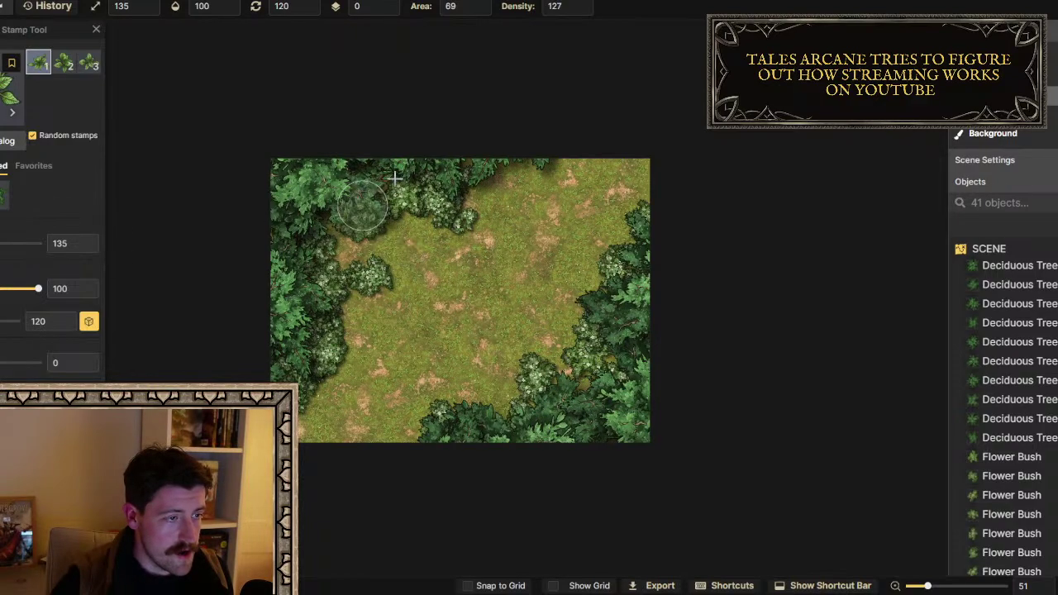
left_click(388, 11)
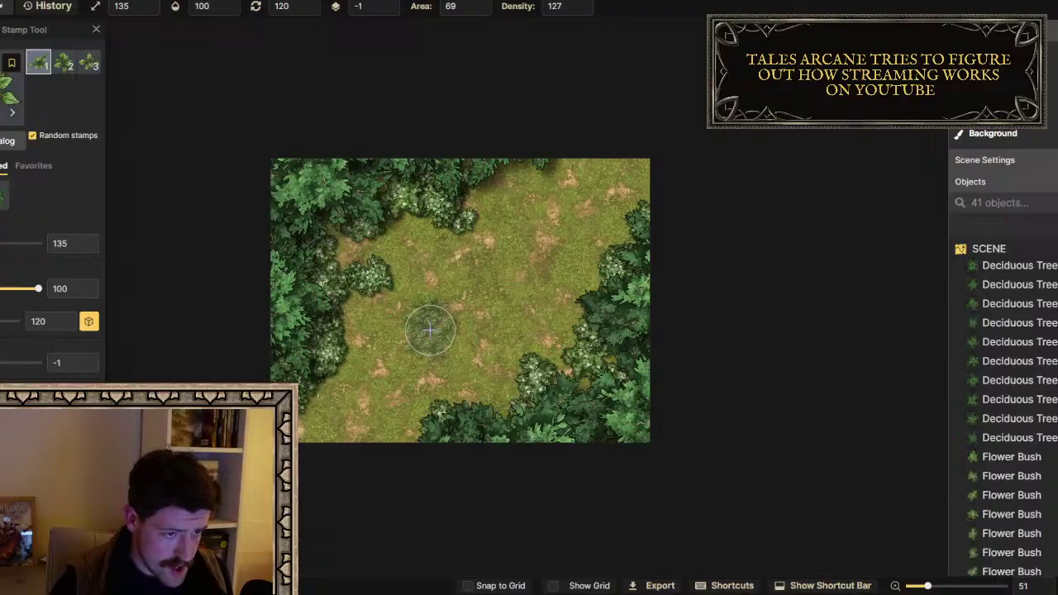
Scatter Leafy Plant stamps along the borders of the bushes and trees on both sides of the clearing, including the upper-right edge
mouse_move(315, 273)
left_mouse_down()
mouse_move(312, 248)
mouse_move(339, 248)
mouse_move(394, 203)
mouse_move(347, 240)
mouse_move(324, 322)
mouse_move(331, 381)
mouse_move(300, 409)
left_mouse_up()
mouse_move(361, 321)
left_mouse_down()
mouse_move(439, 212)
mouse_move(511, 158)
mouse_move(521, 165)
left_mouse_up()
mouse_move(500, 393)
left_mouse_down()
mouse_move(597, 327)
mouse_move(611, 278)
mouse_move(661, 215)
mouse_move(489, 409)
mouse_move(404, 449)
mouse_move(491, 426)
mouse_move(524, 385)
mouse_move(619, 395)
left_mouse_up()
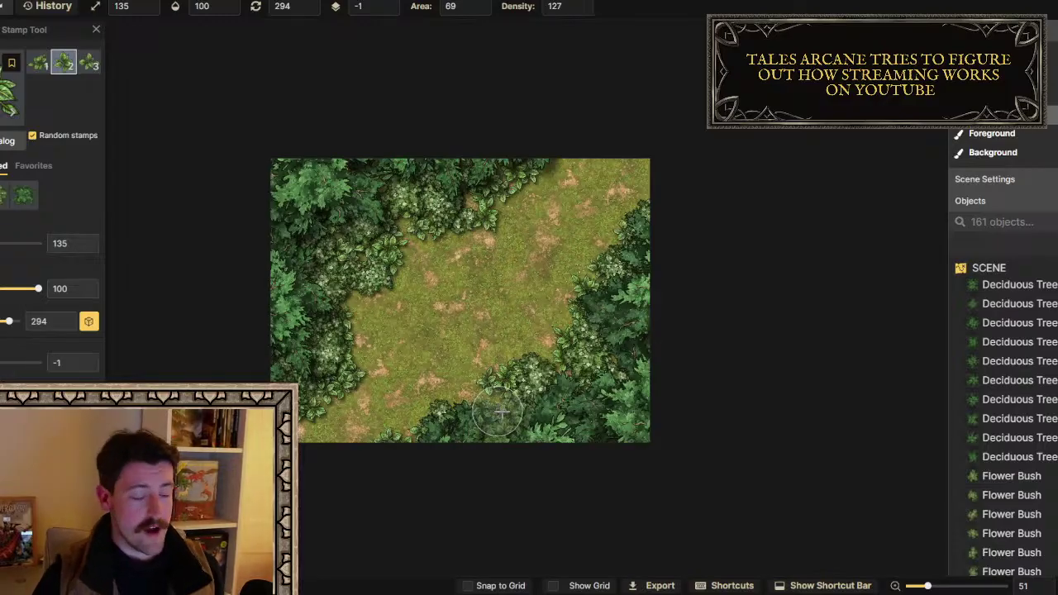
left_click(629, 208)
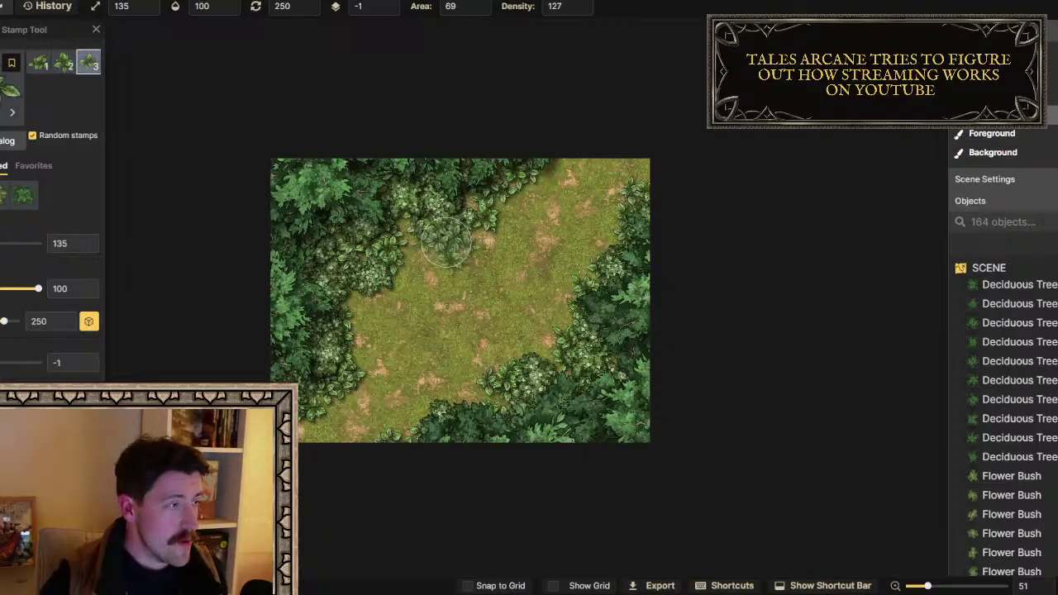
key("Escape")
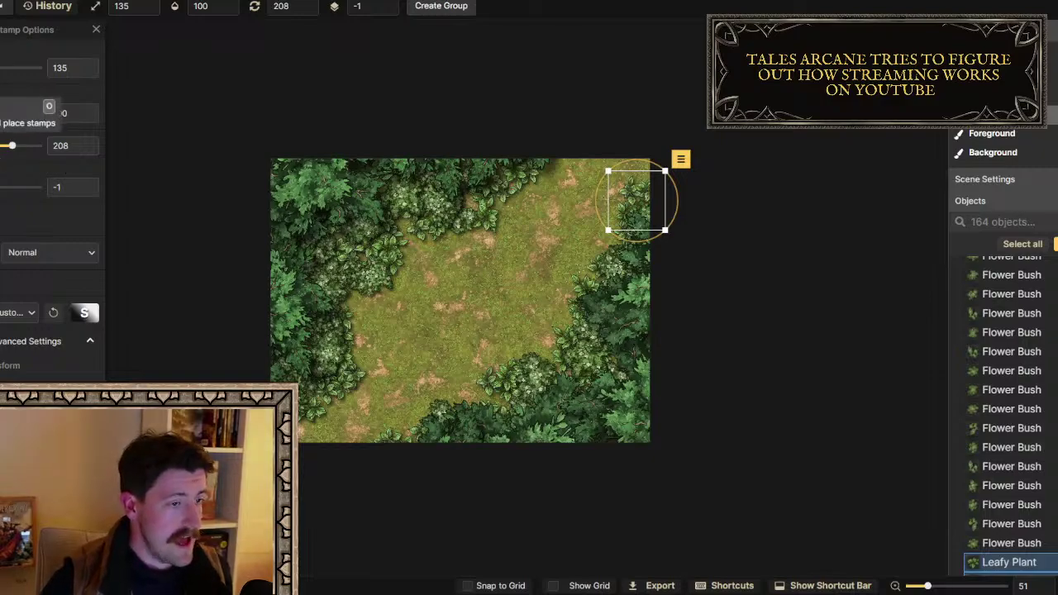
key("Escape")
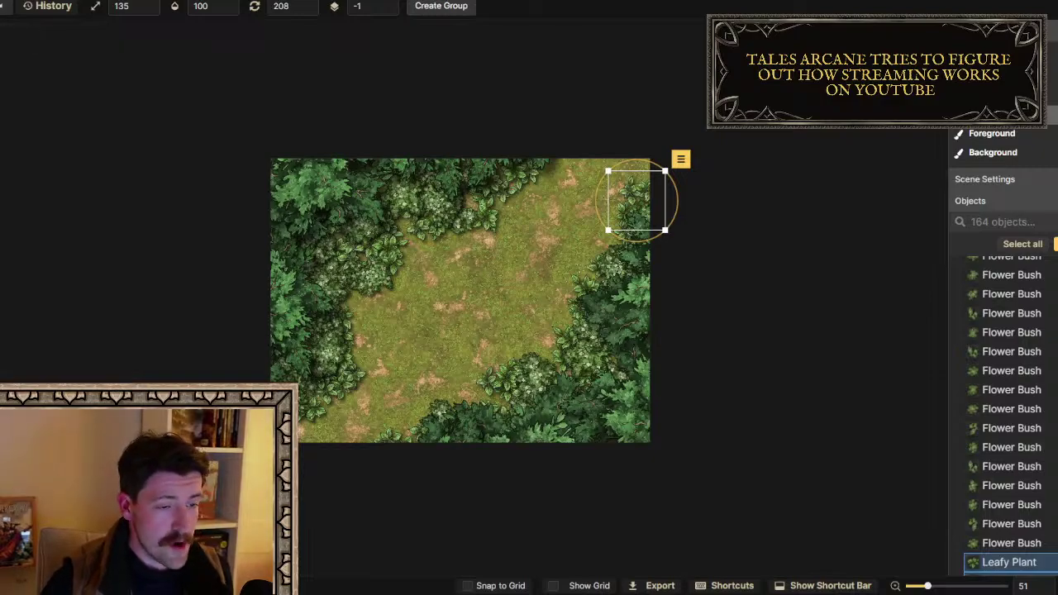
Filter the scene objects by "tree" and select all matching deciduous trees
scroll(418, 333, "up", 5)
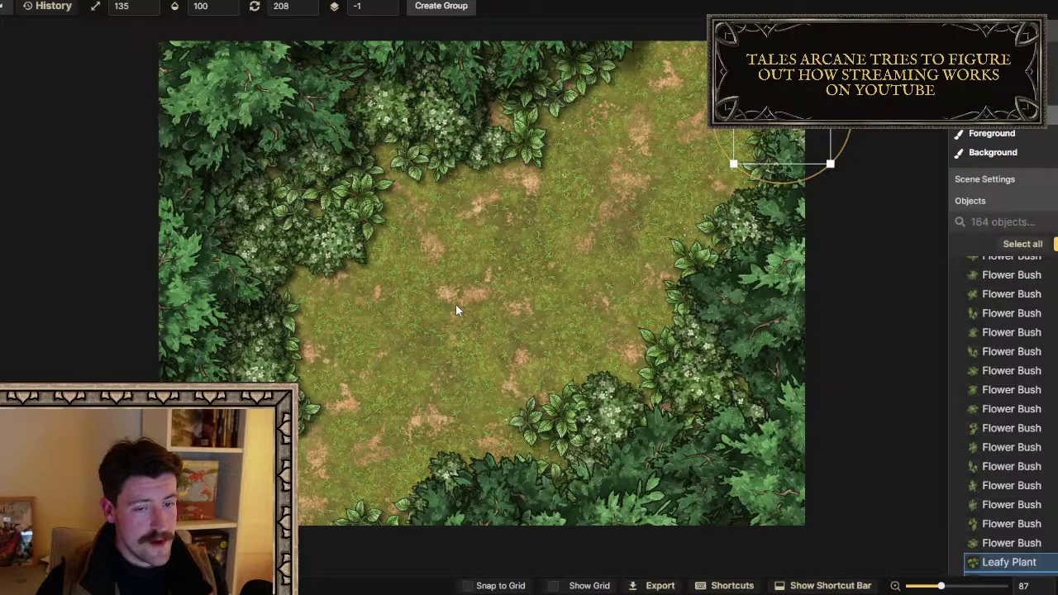
left_click(1035, 219)
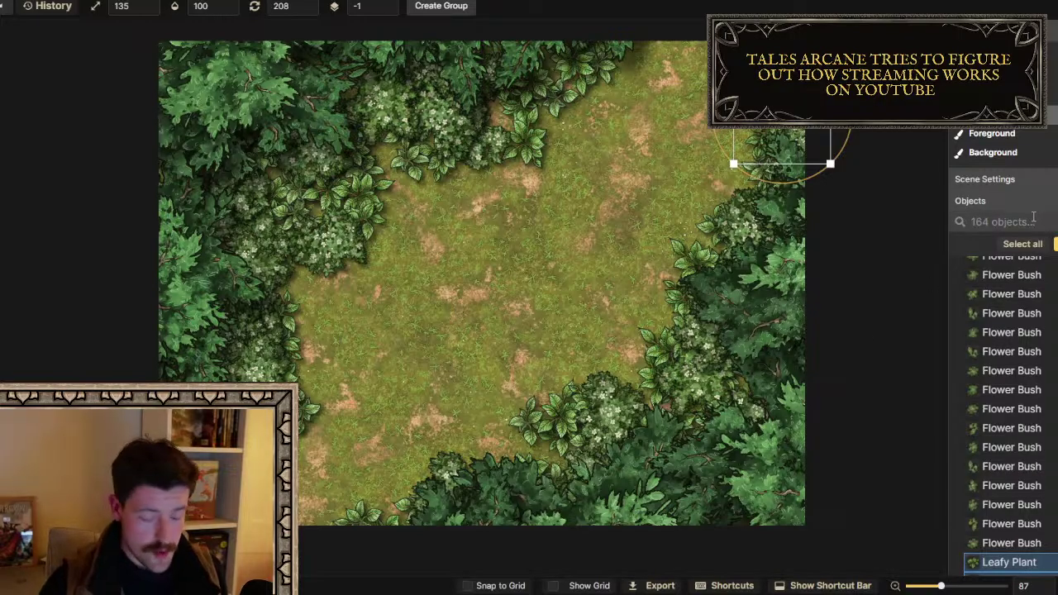
type("tree")
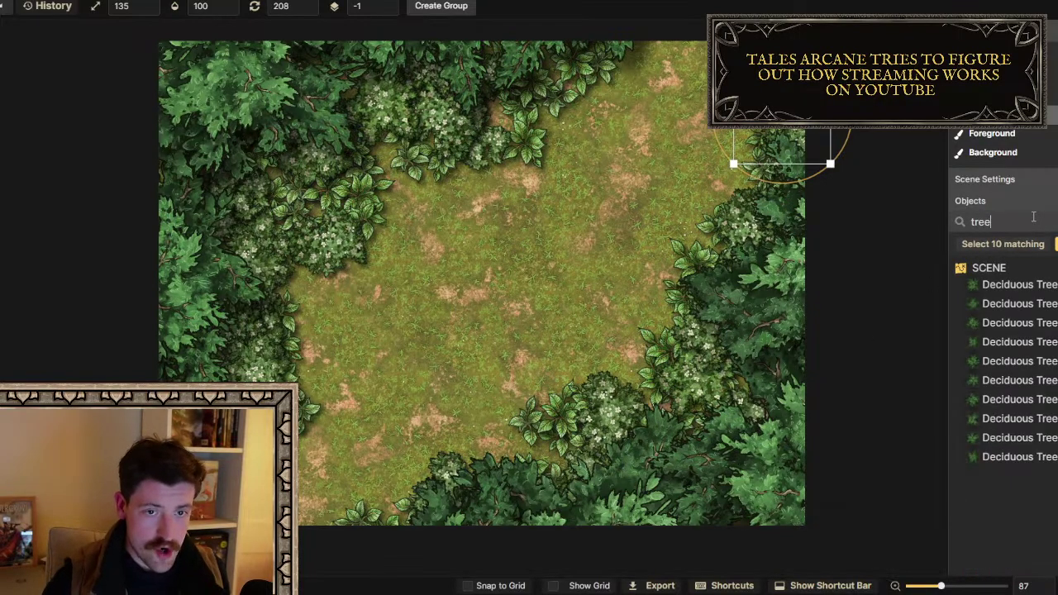
left_click(1017, 244)
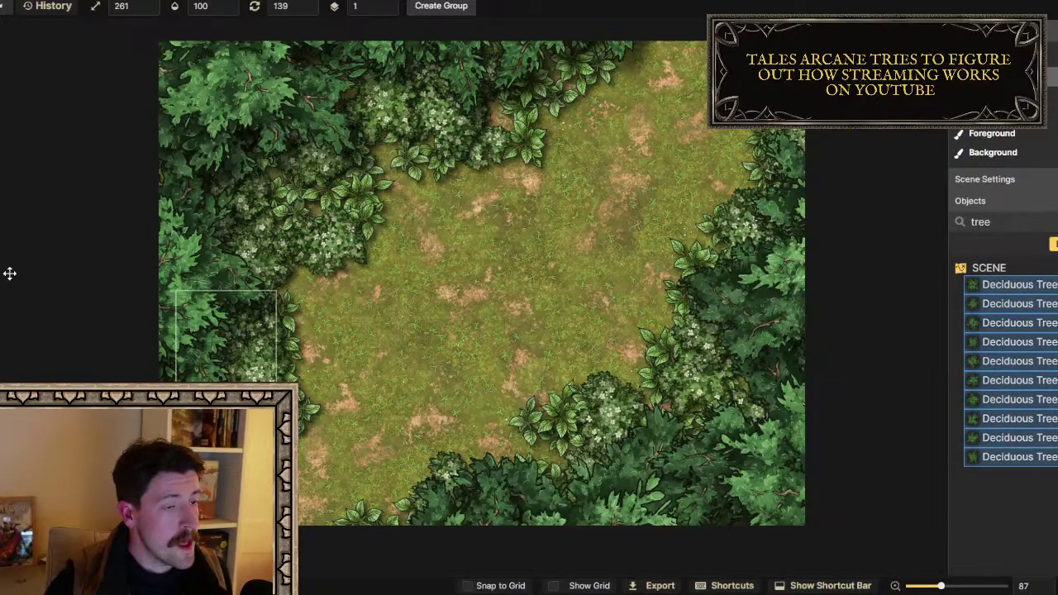
key("s")
key("Escape")
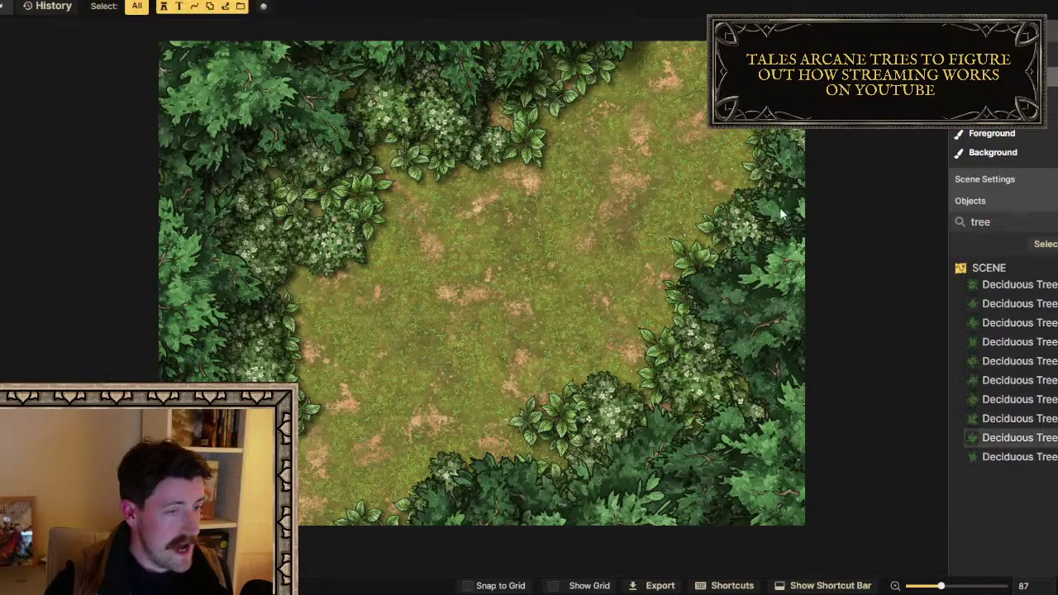
left_click(1046, 244)
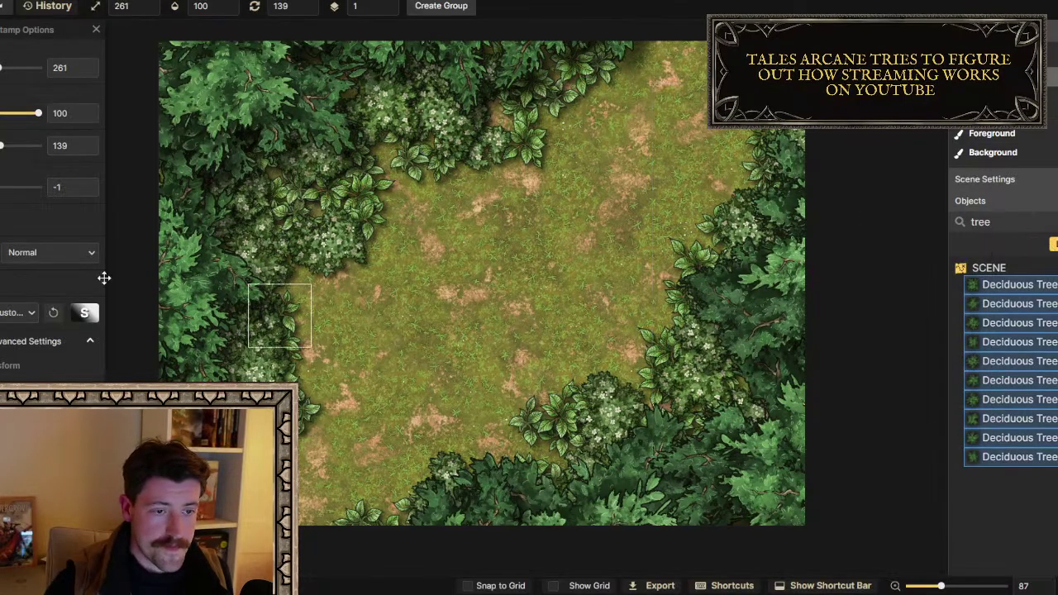
Strengthen the selected trees' custom shadow with a blur of 12.7 and an intensity of 301%
left_click(23, 320)
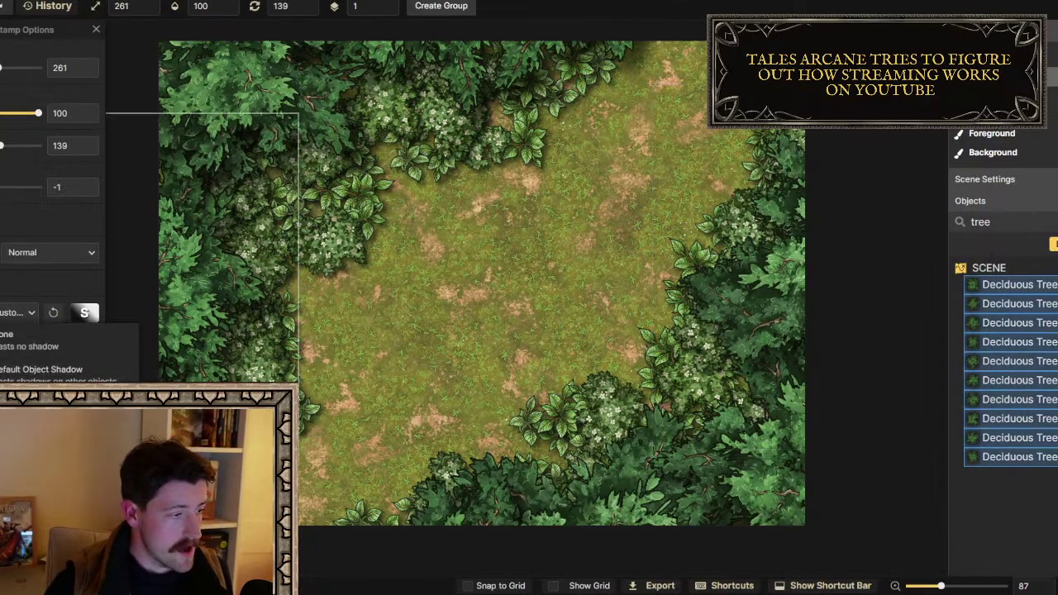
left_click(85, 313)
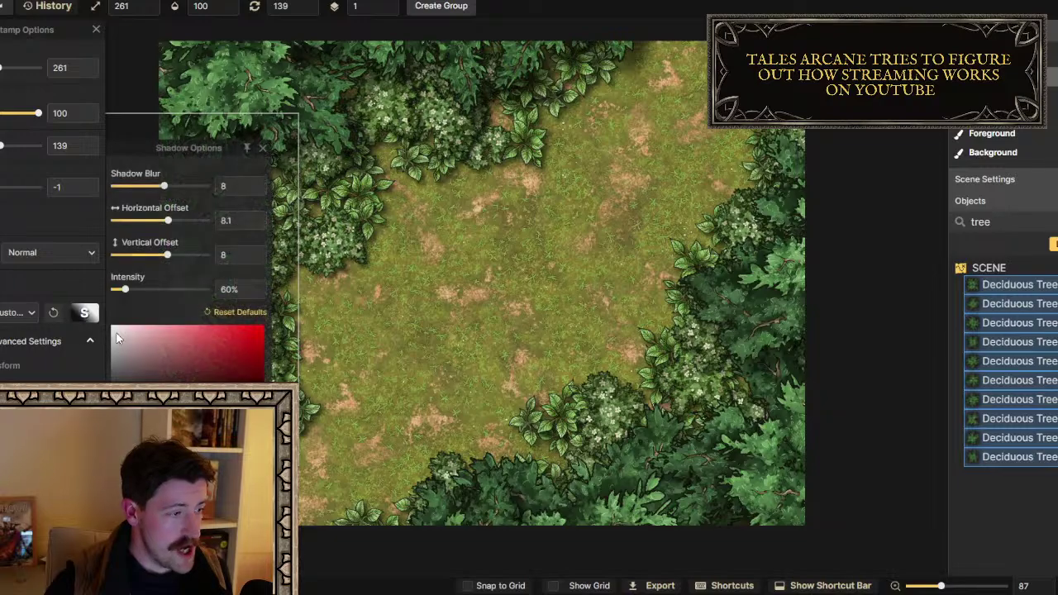
left_click(156, 291)
left_click_drag(173, 189, 175, 187)
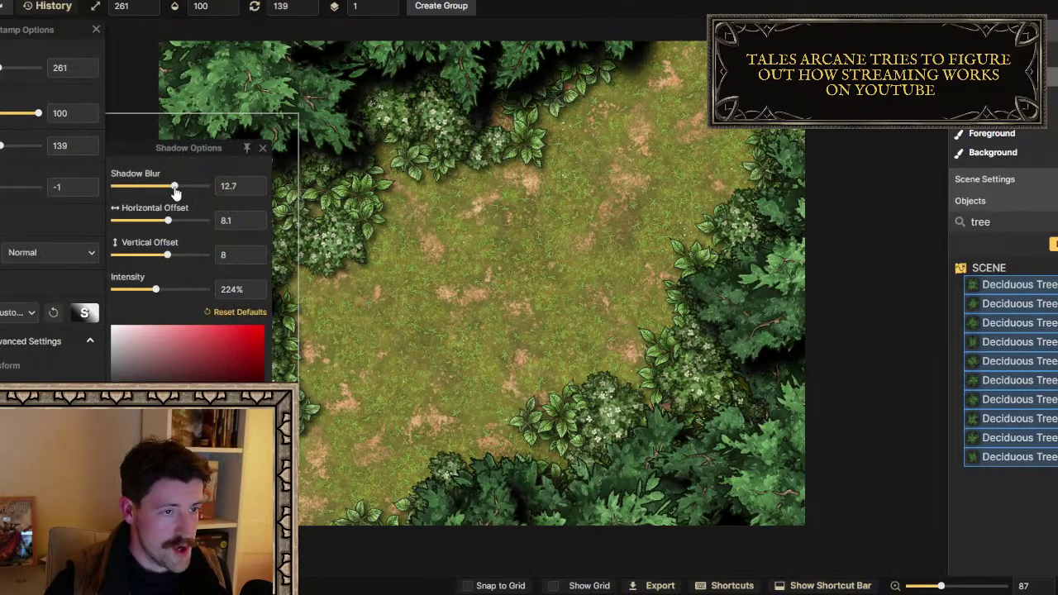
left_click(166, 291)
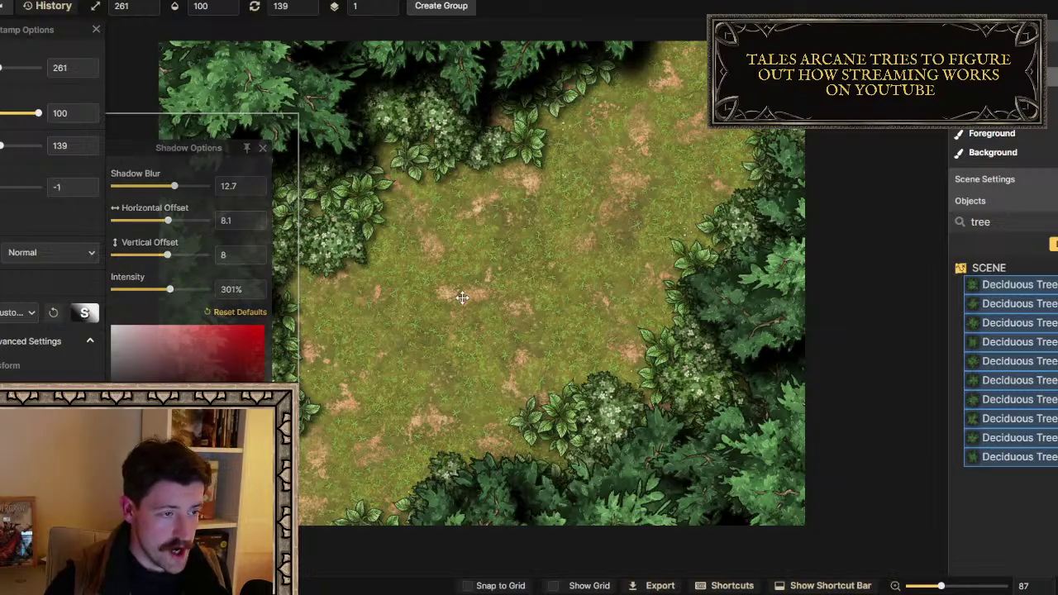
scroll(462, 297, "down", 5)
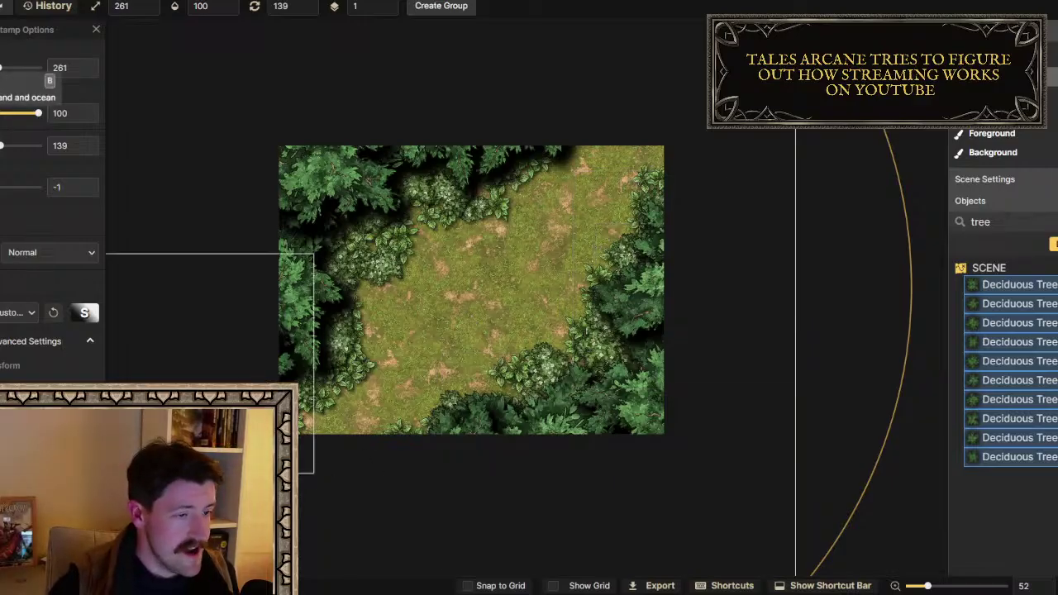
Search the brush textures for "grass" and choose the brown, patchy grass texture from the Grass category
key("b")
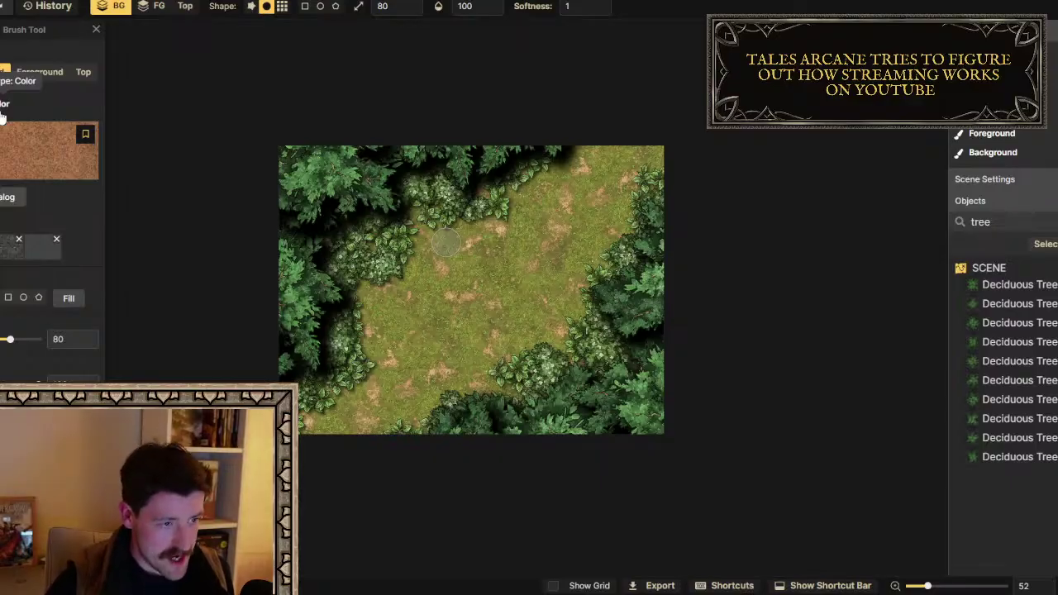
scroll(190, 201, "up", 2)
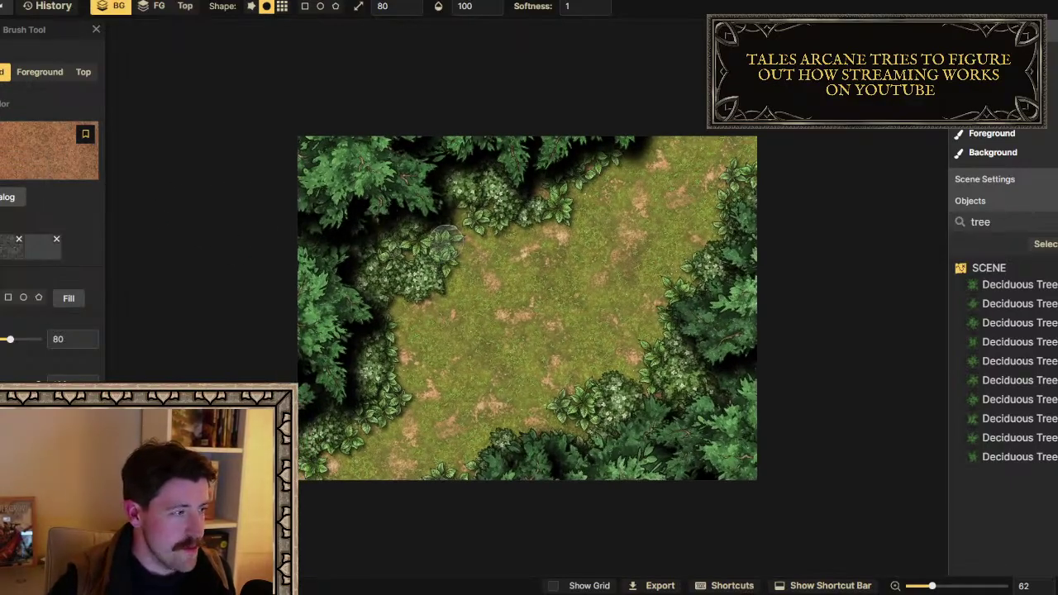
left_click(50, 151)
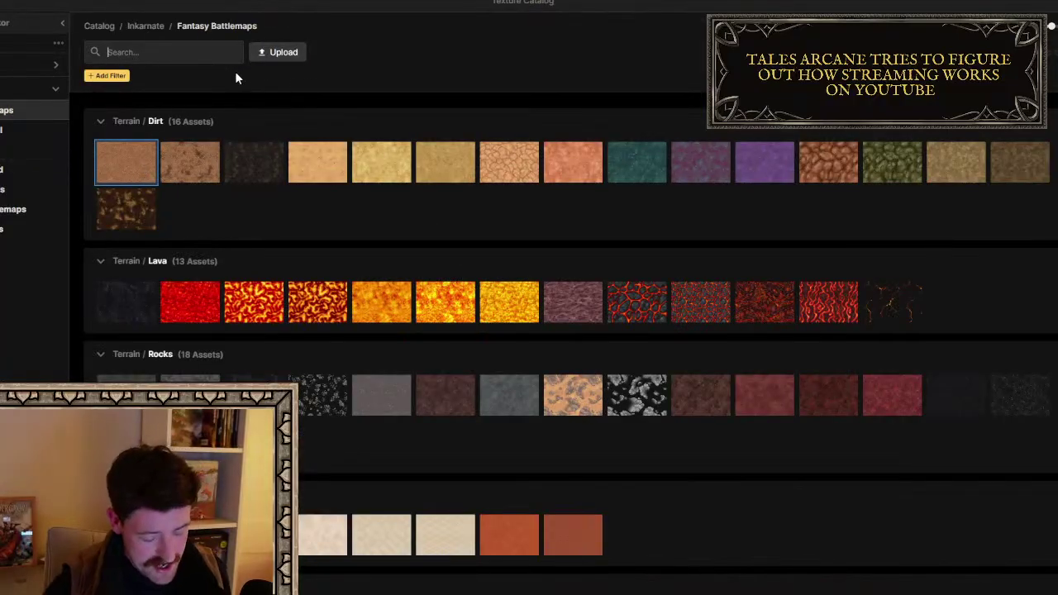
type("grass")
key("Return")
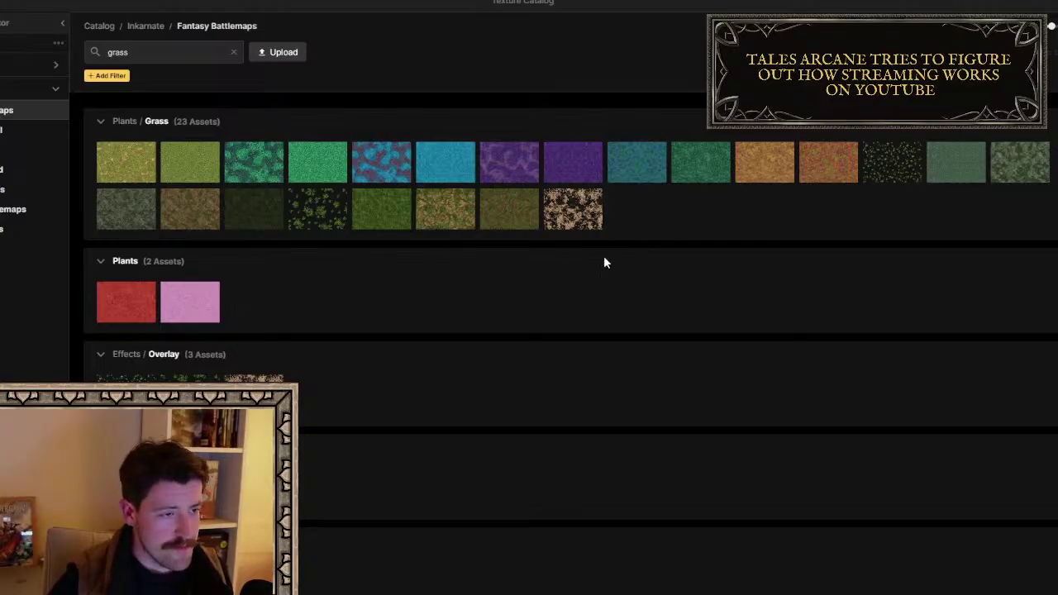
left_click(504, 215)
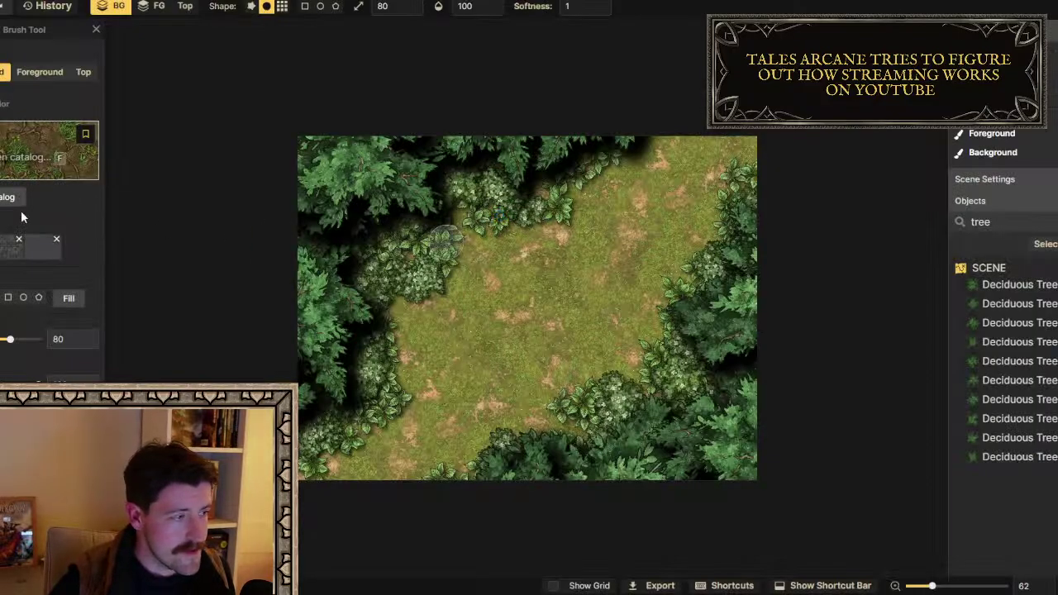
left_click(47, 137)
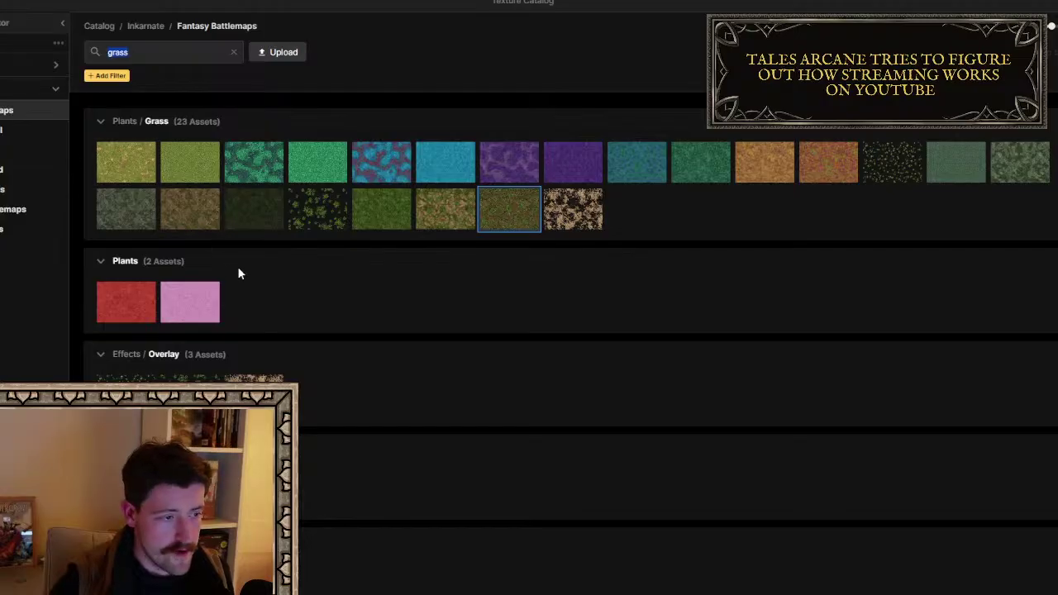
left_click(275, 210)
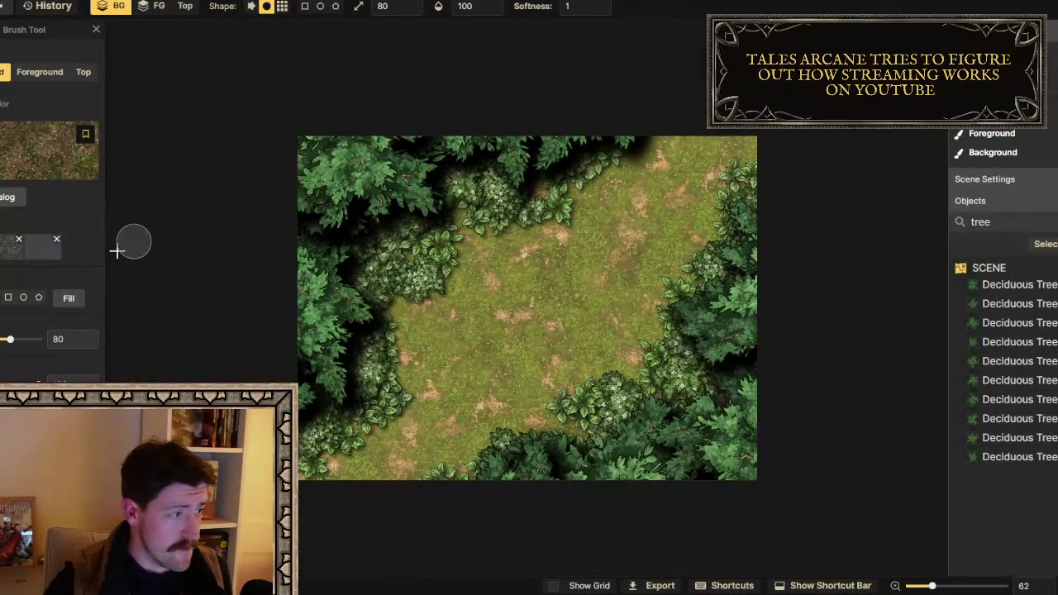
Set the brush size to 190 and paint the brown grass texture over the whole clearing on the foreground layer
left_click_drag(10, 340, 37, 339)
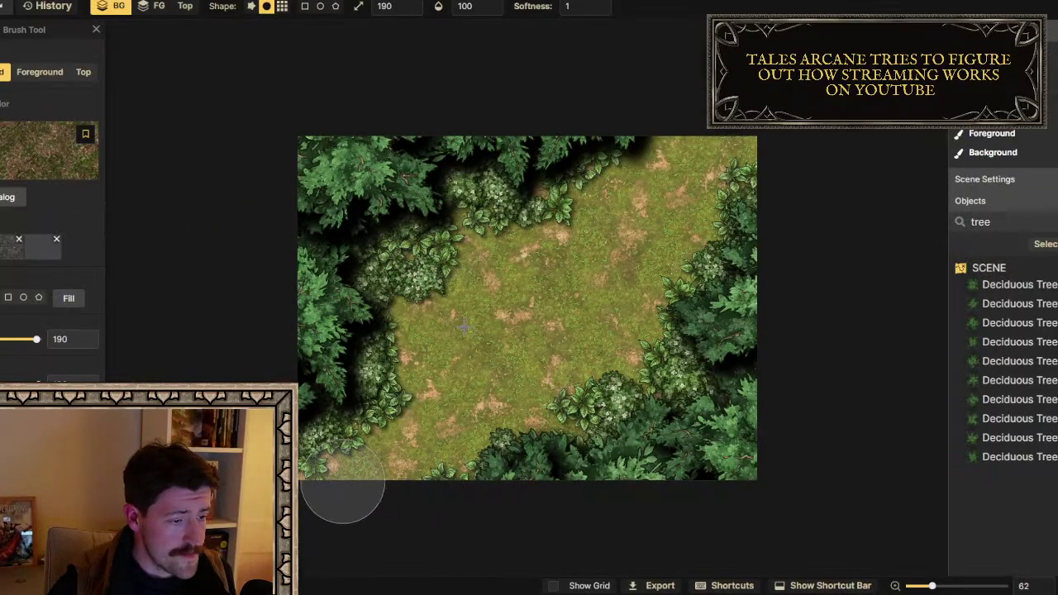
left_click(33, 72)
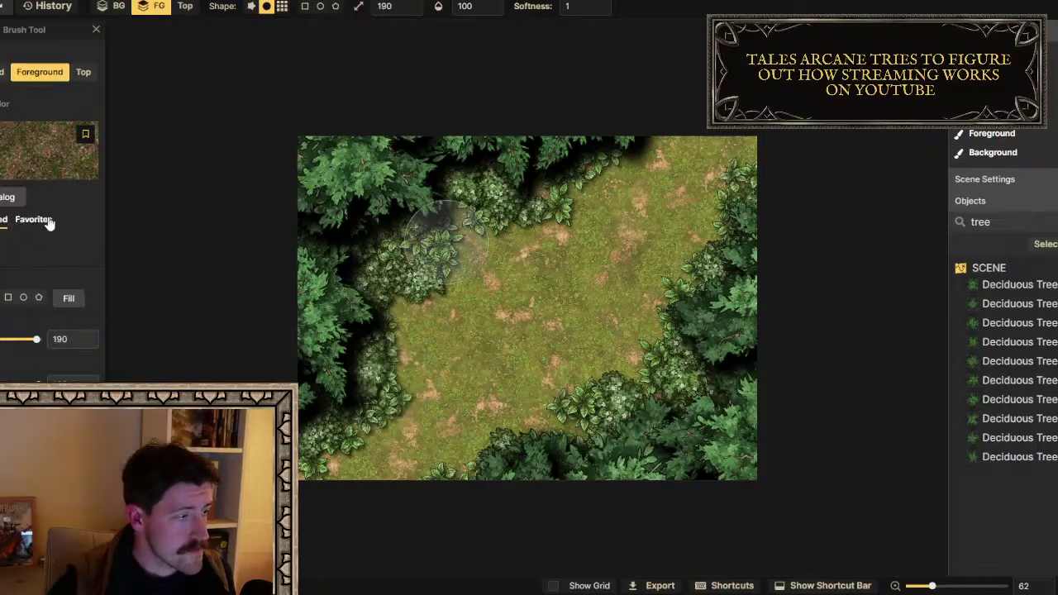
mouse_move(385, 480)
left_mouse_down()
mouse_move(384, 411)
mouse_move(449, 237)
mouse_move(513, 261)
mouse_move(582, 382)
mouse_move(659, 305)
mouse_move(846, 208)
left_mouse_up()
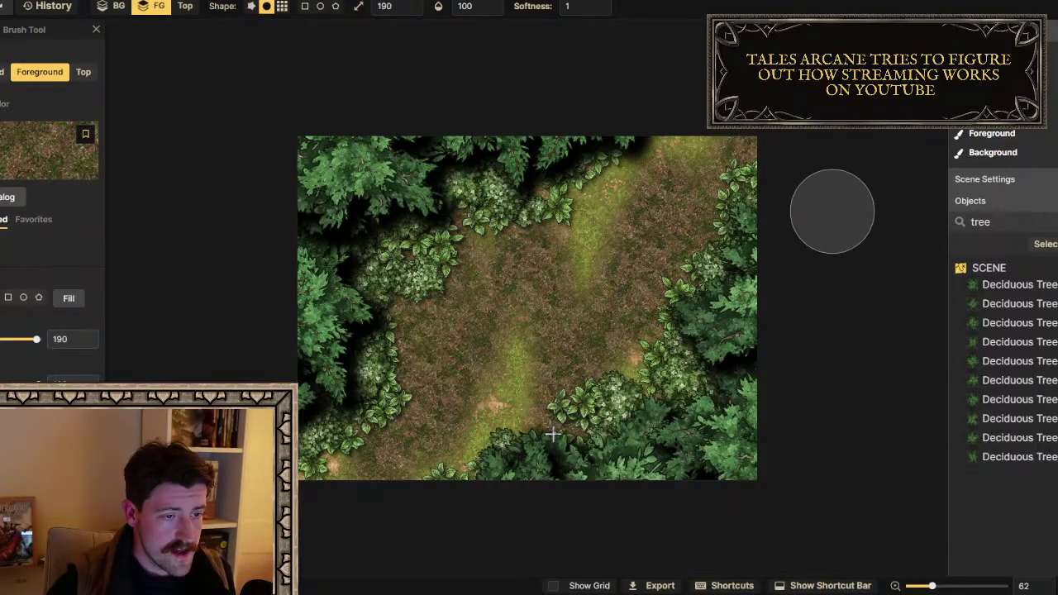
mouse_move(304, 496)
left_mouse_down()
mouse_move(660, 146)
mouse_move(573, 344)
mouse_move(686, 177)
left_mouse_up()
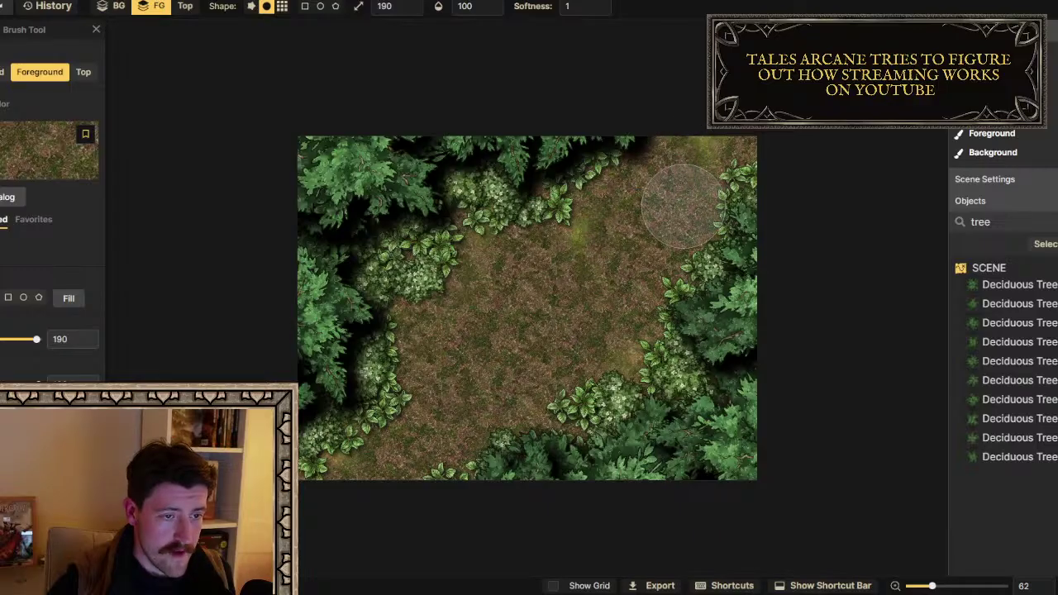
left_click_drag(566, 176, 529, 232)
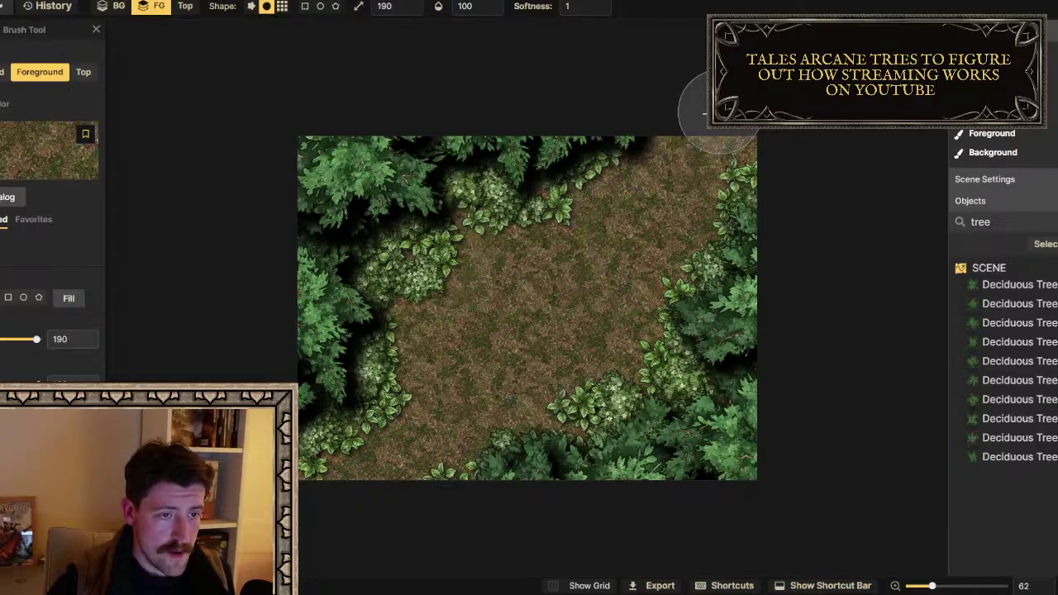
Look through the grass textures across the catalog's plant, origin and biome categories
left_click(33, 139)
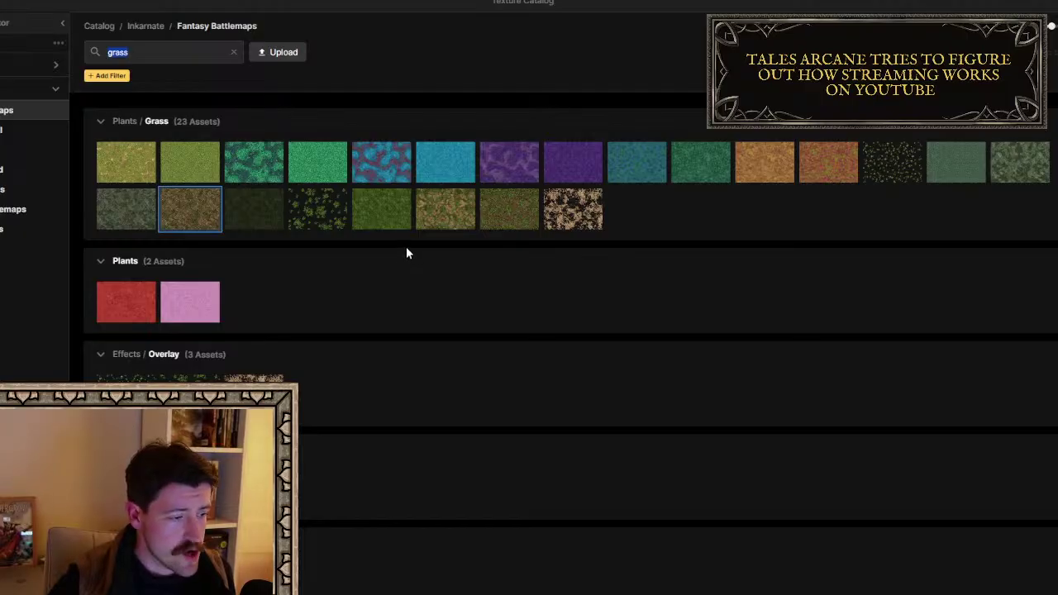
scroll(346, 310, "down", 10)
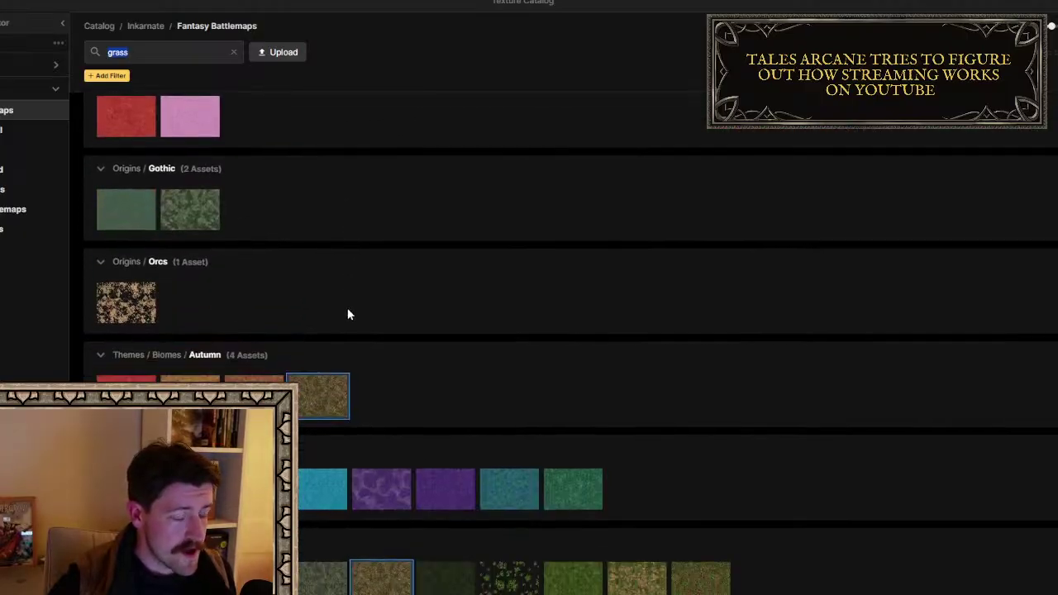
mouse_move(578, 437)
scroll(358, 389, "up", 10)
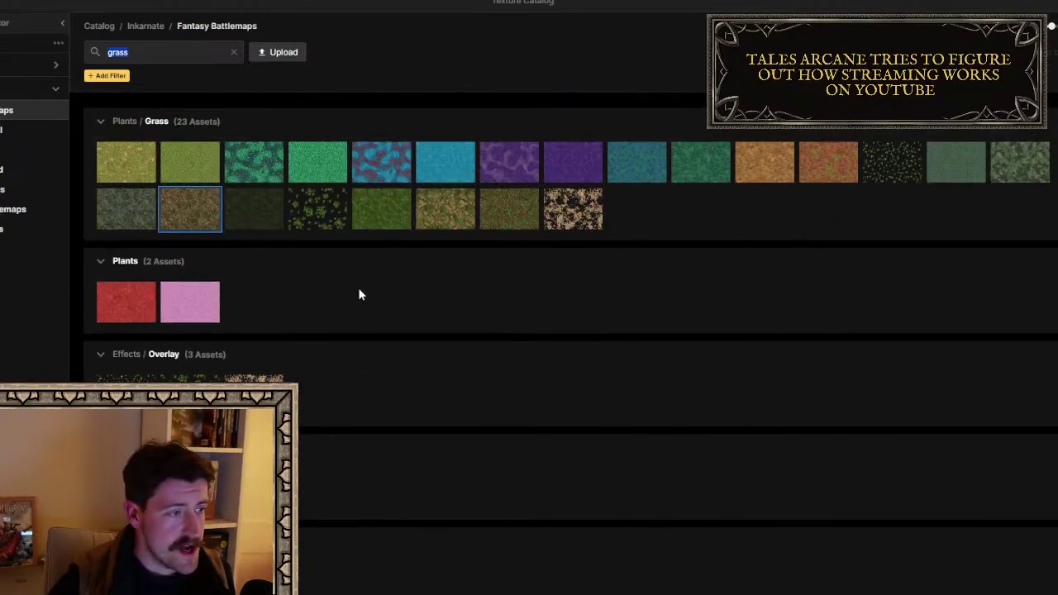
scroll(359, 291, "down", 5)
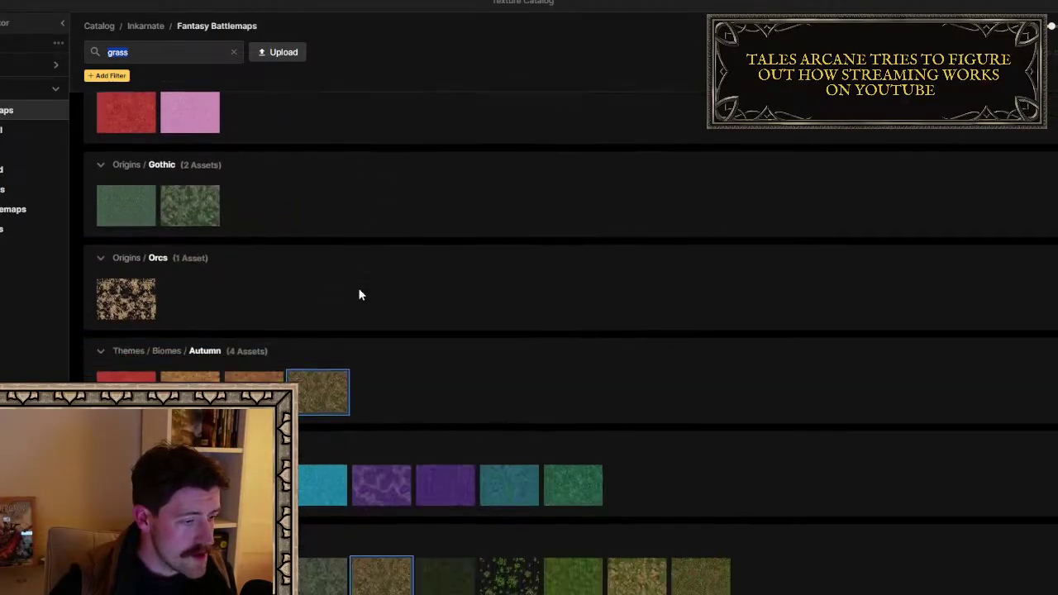
scroll(359, 294, "down", 2)
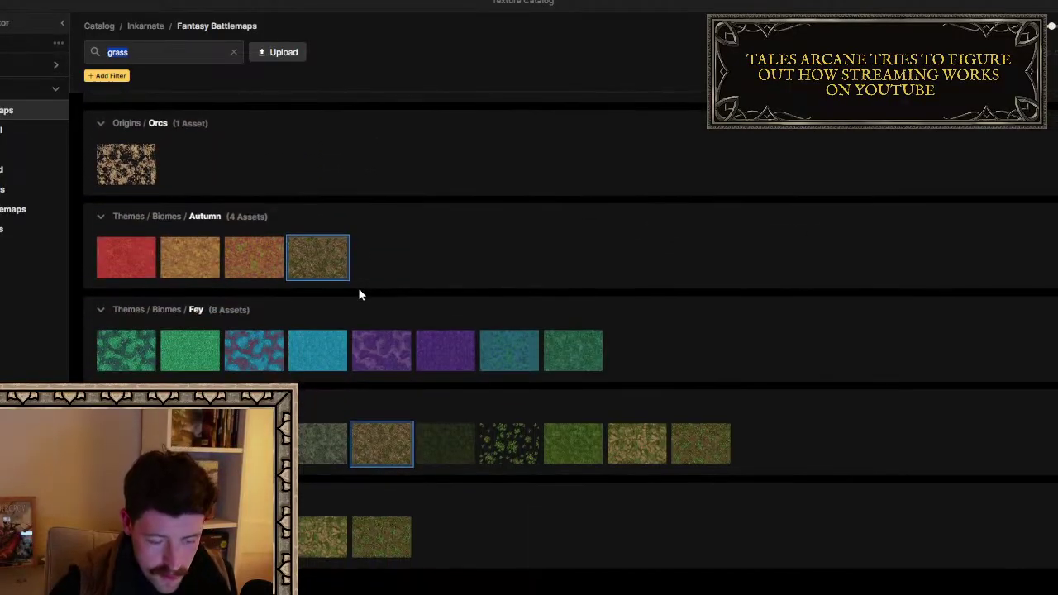
scroll(359, 294, "down", 1)
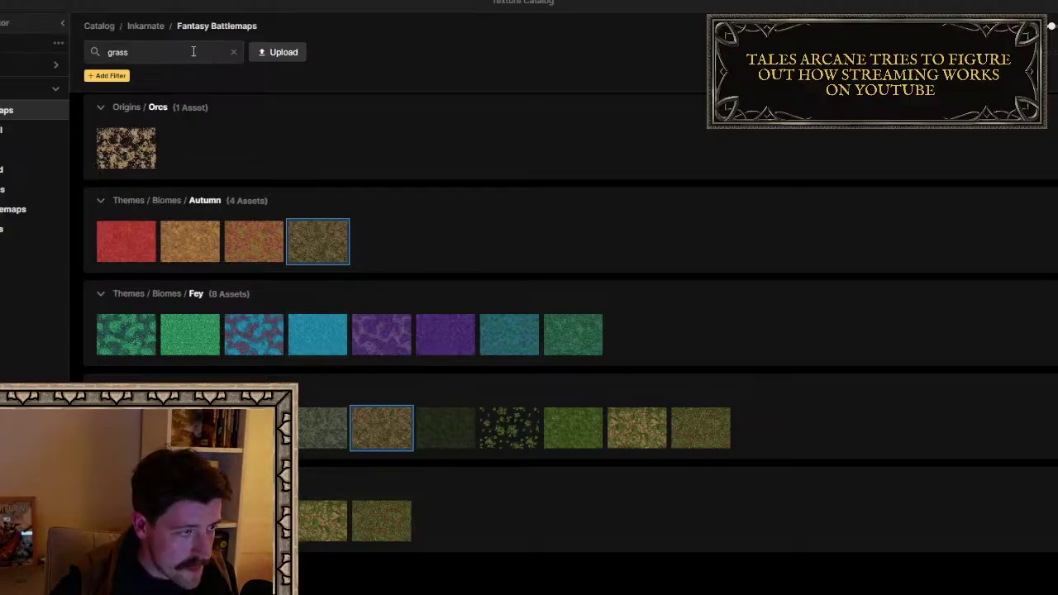
Find the dark green moss texture by searching "moss" and paint it along both sides of the clearing, leaving a brown diagonal path
left_click(233, 52)
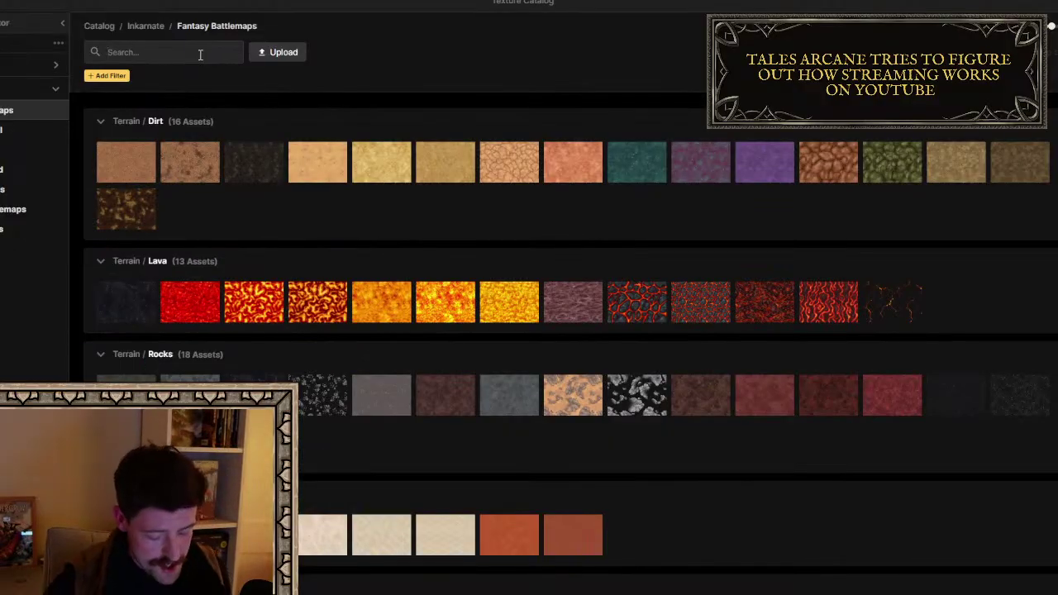
type("moss")
key("Return")
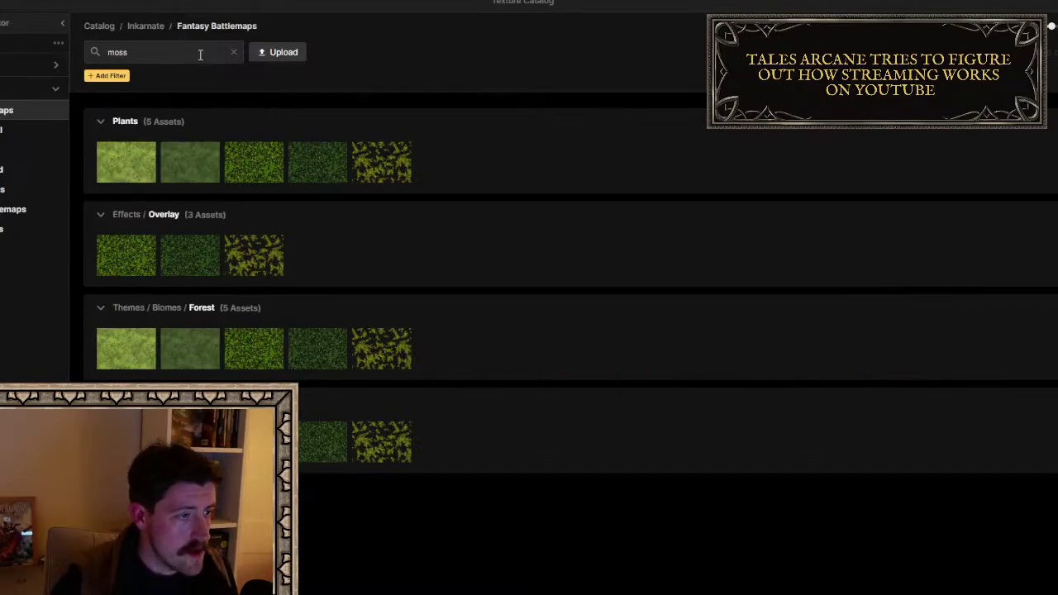
left_click(197, 169)
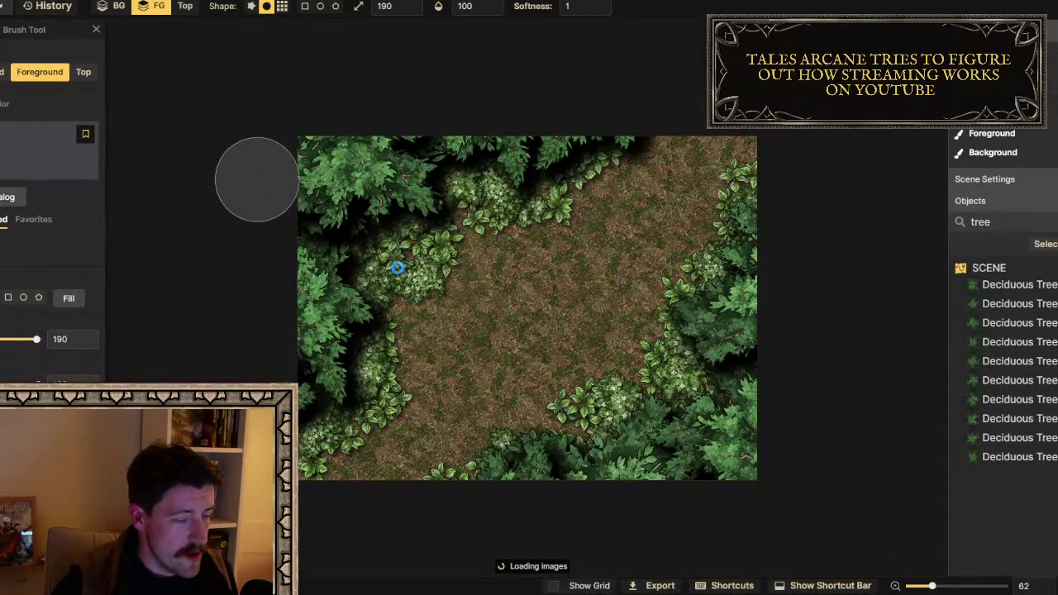
mouse_move(603, 387)
left_mouse_down()
mouse_move(784, 160)
mouse_move(621, 105)
mouse_move(579, 171)
mouse_move(510, 226)
mouse_move(449, 301)
mouse_move(388, 307)
mouse_move(345, 428)
mouse_move(445, 350)
mouse_move(652, 153)
mouse_move(710, 149)
left_mouse_up()
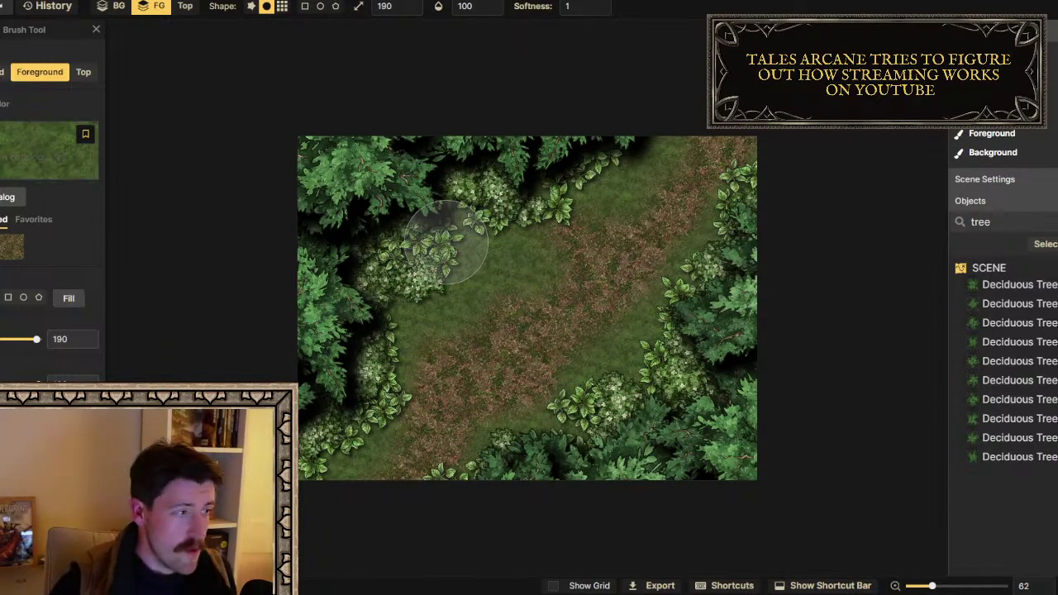
Choose the patchy yellow-green moss texture and paint it along both edges of the brown path at opacity 64
left_click(2, 137)
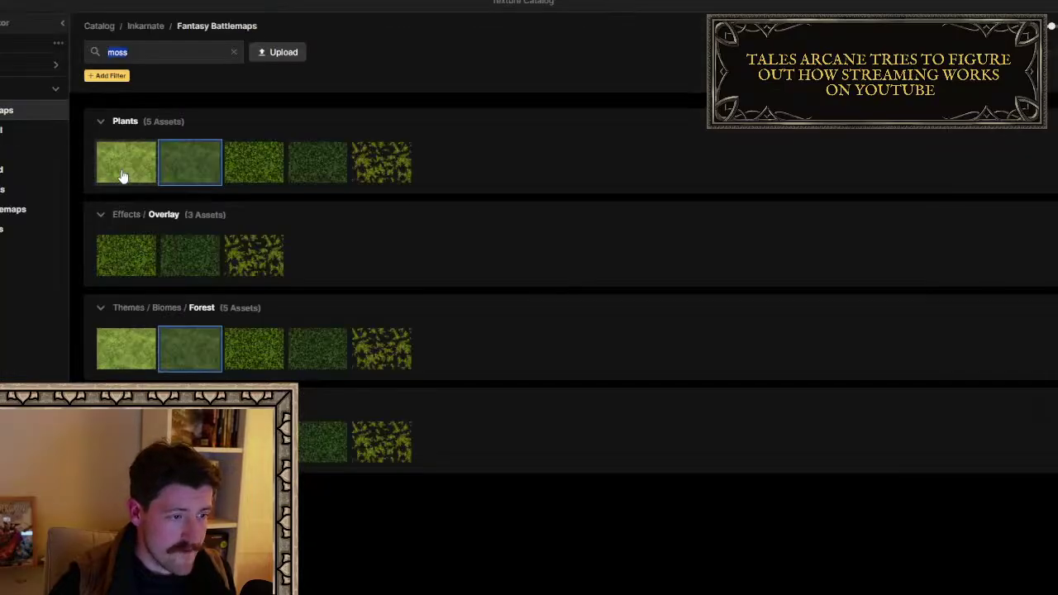
left_click(383, 170)
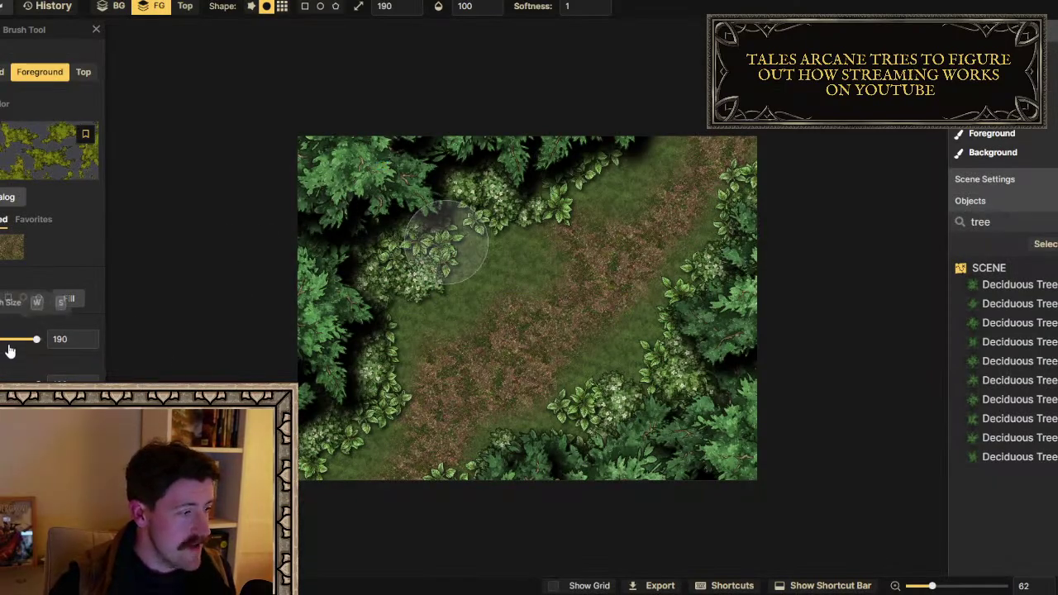
mouse_move(446, 244)
left_mouse_down()
mouse_move(397, 359)
mouse_move(484, 237)
mouse_move(548, 256)
mouse_move(619, 392)
left_mouse_up()
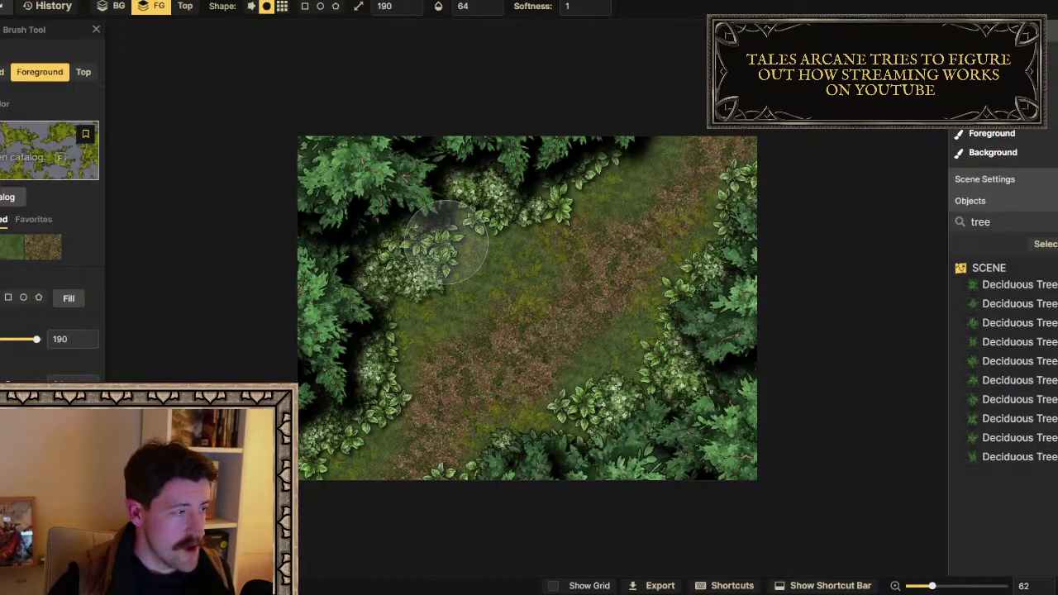
Remove the Forest pack filter from the stamp catalog, search for "hill" and choose the Caves hill stamp with 13 variations
key("s")
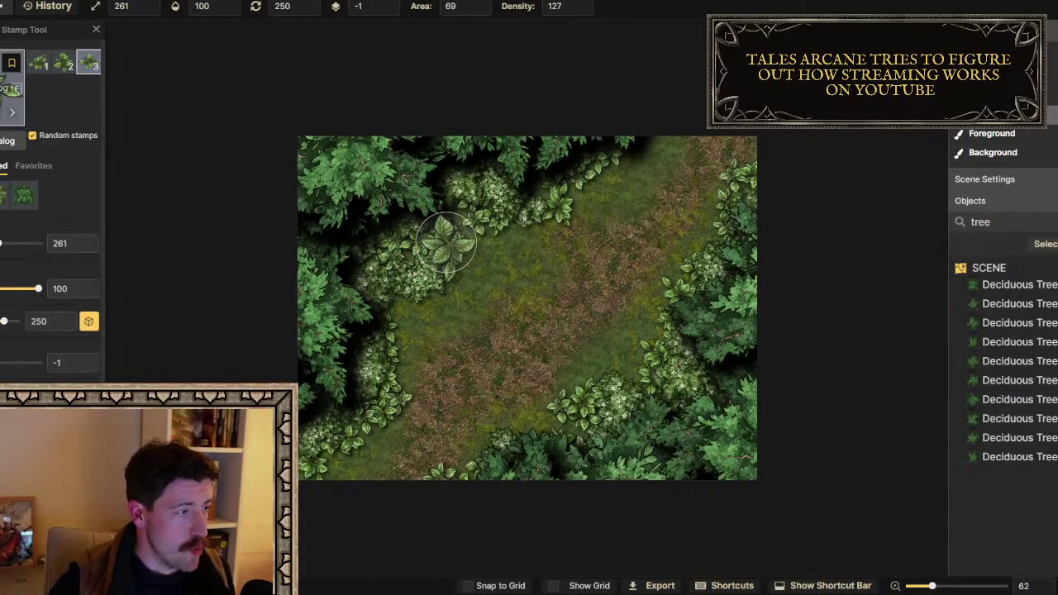
left_click(7, 140)
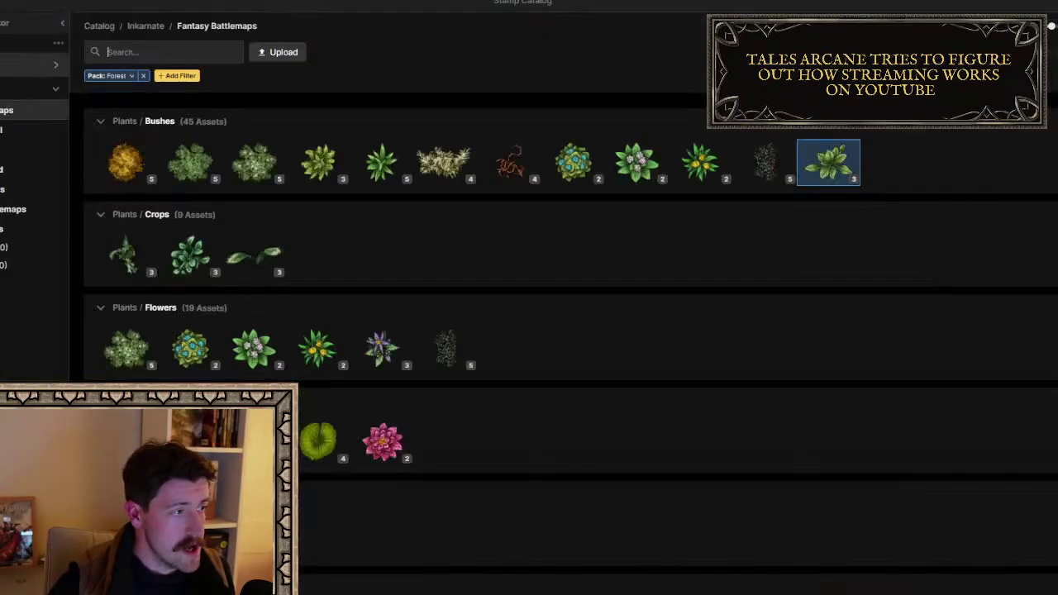
left_click(142, 75)
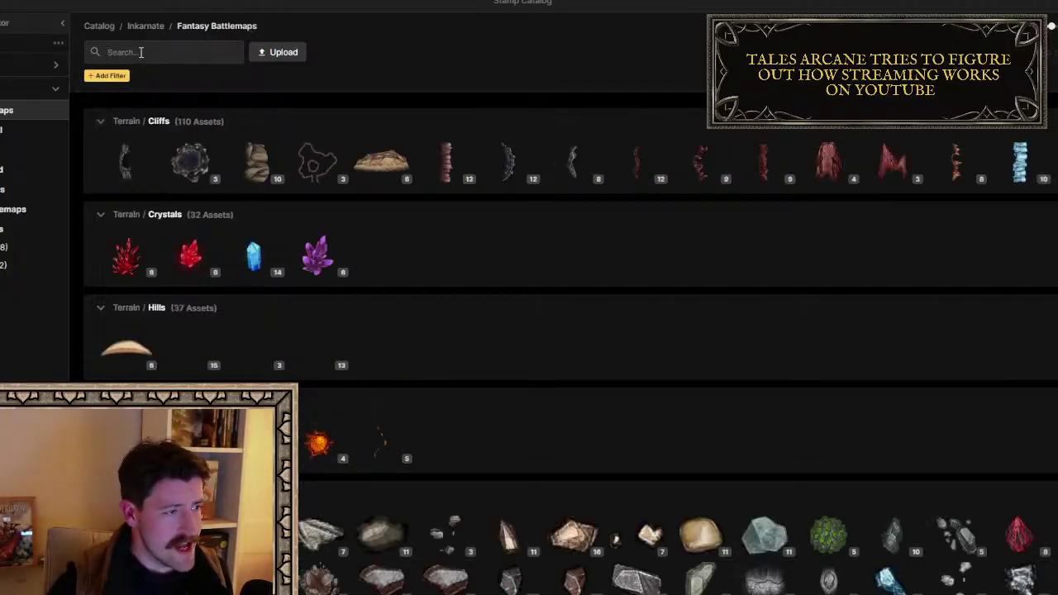
left_click(140, 52)
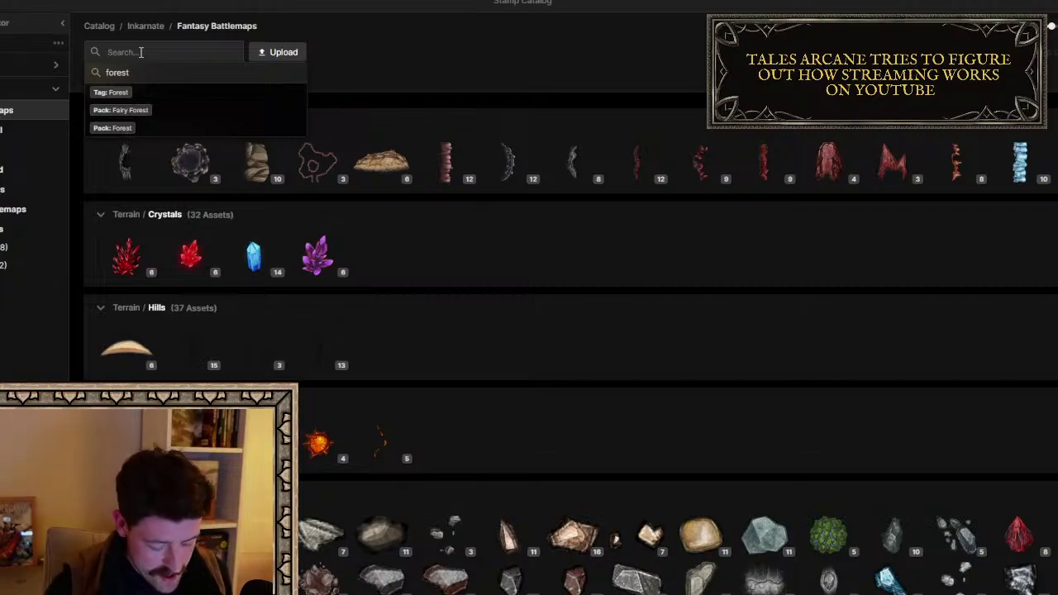
type("hill")
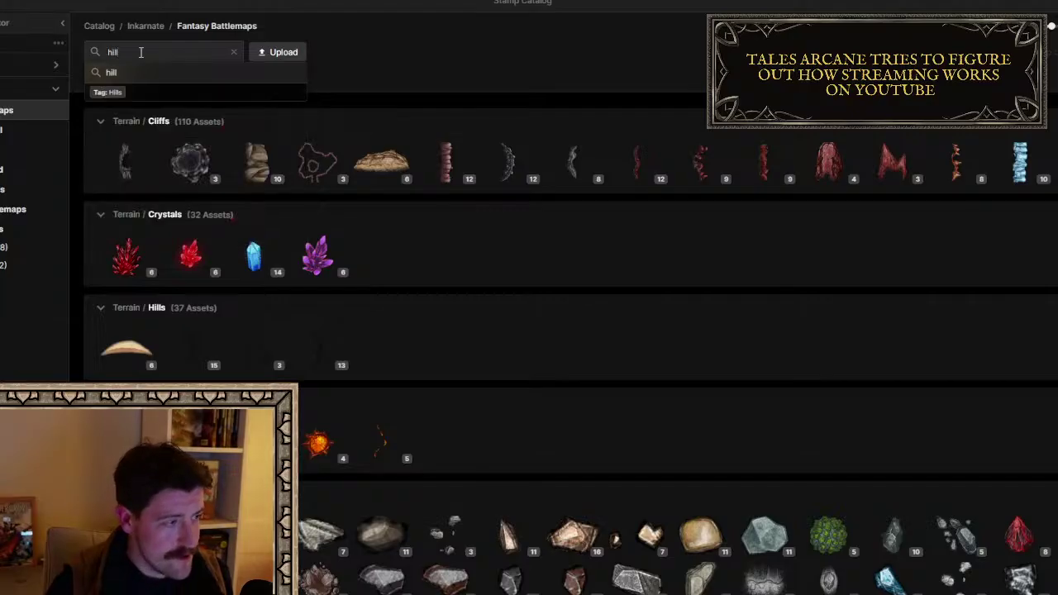
key("Return")
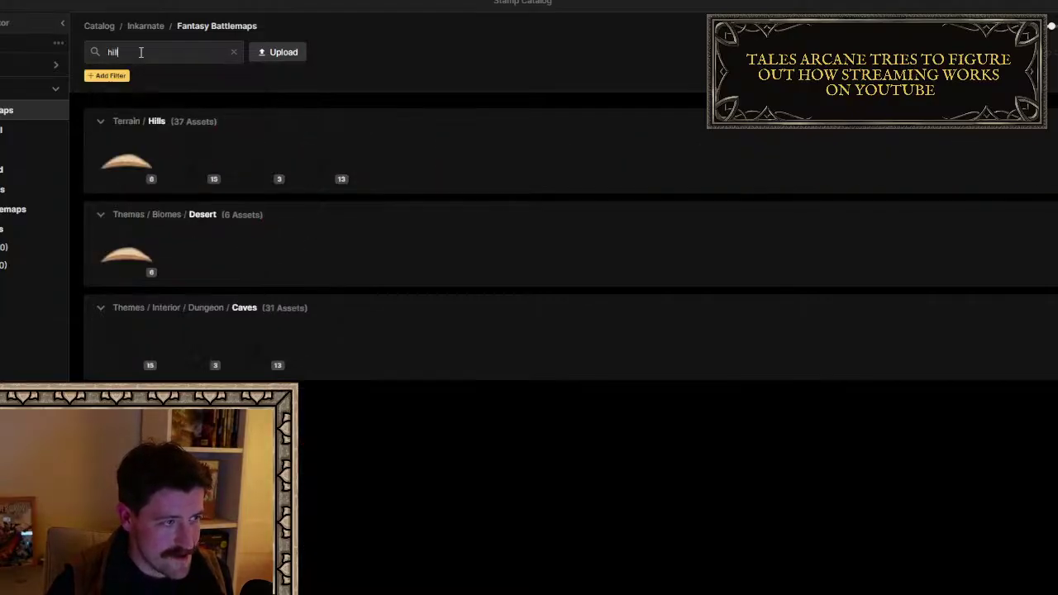
left_click(267, 327)
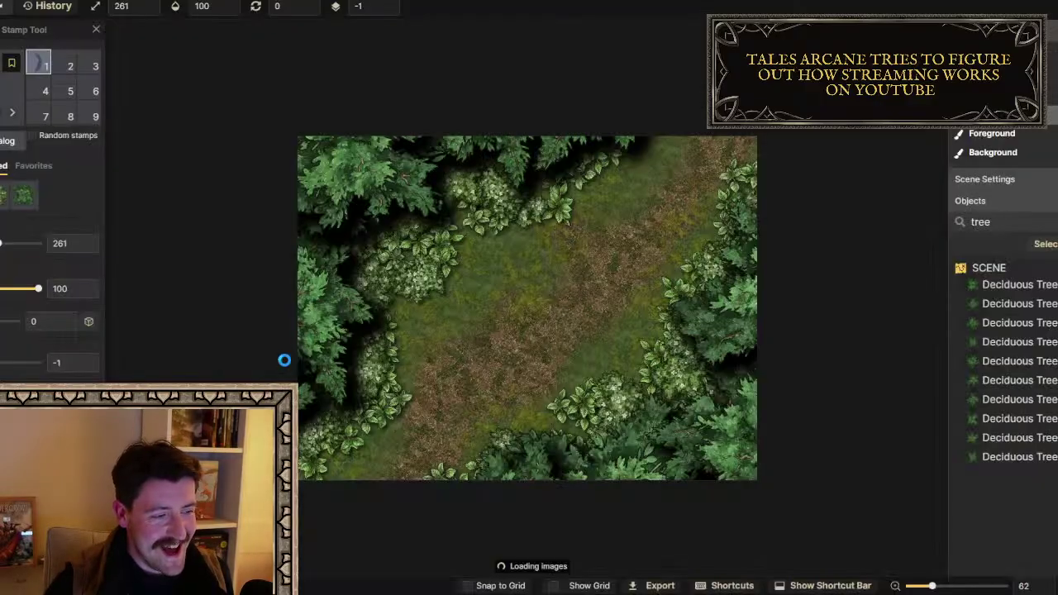
Place hill variation 1 along the path's upper-left side at rotation 48.5, size 203 and layer -3, and extend it up-right with variation 5
left_click(474, 294)
left_click_drag(578, 361, 495, 416)
left_click_drag(449, 302, 462, 301)
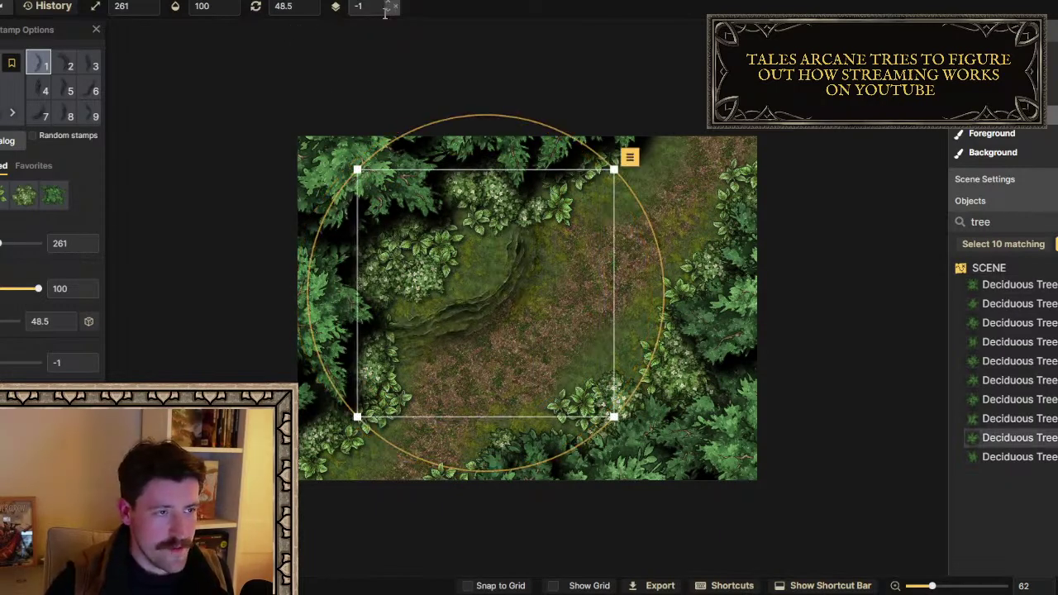
scroll(389, 8, "down", 2)
left_click_drag(615, 418, 558, 361)
mouse_move(476, 290)
left_mouse_down()
mouse_move(498, 309)
mouse_move(491, 300)
left_mouse_up()
left_click(63, 90)
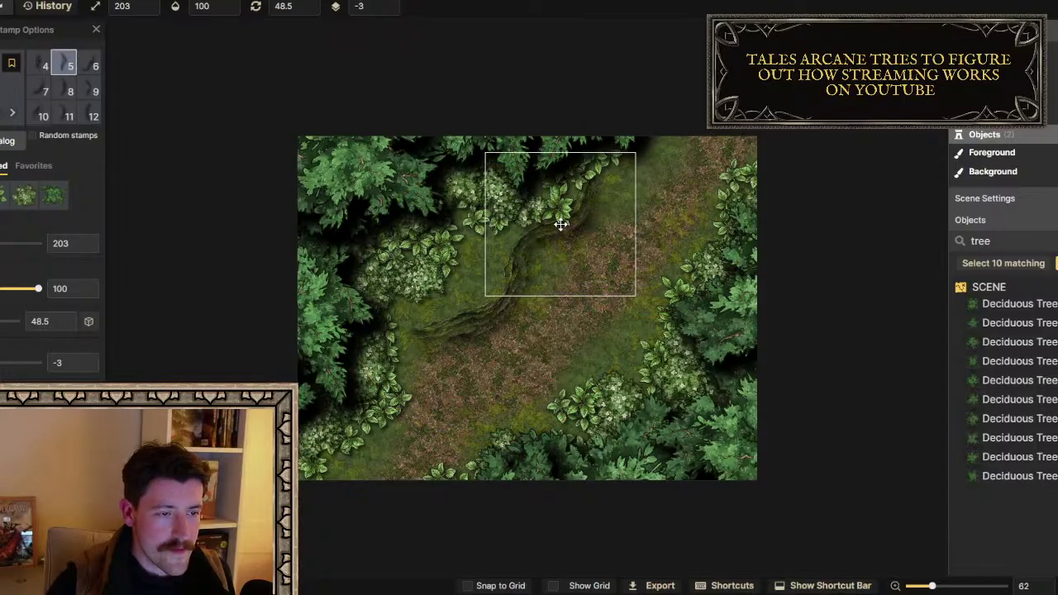
left_click(561, 223)
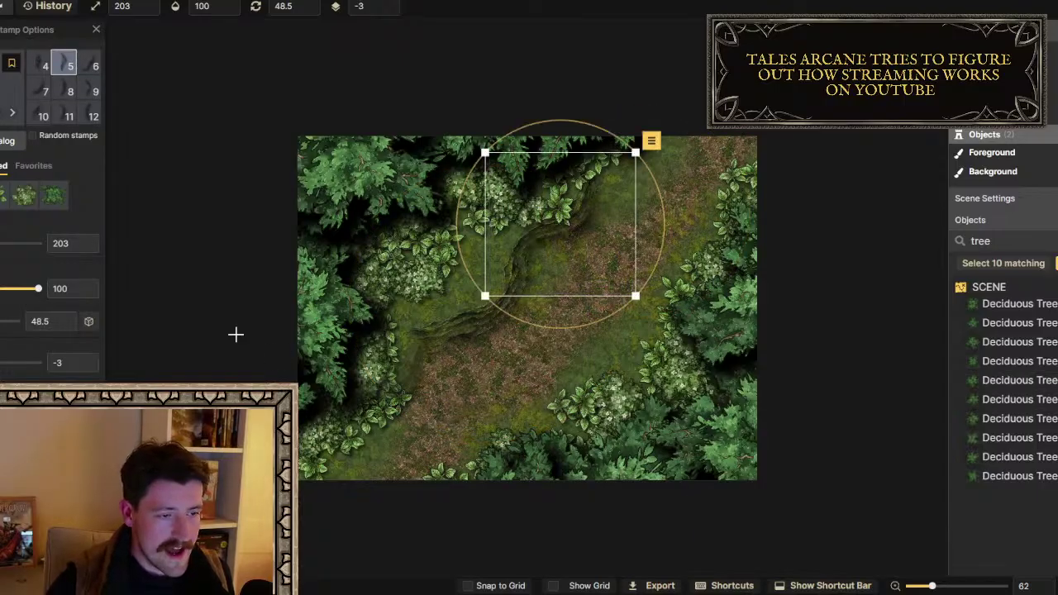
Try hill variation 12 at the ledge's lower-left end with rotation 31.5, and delete it
left_click(82, 118)
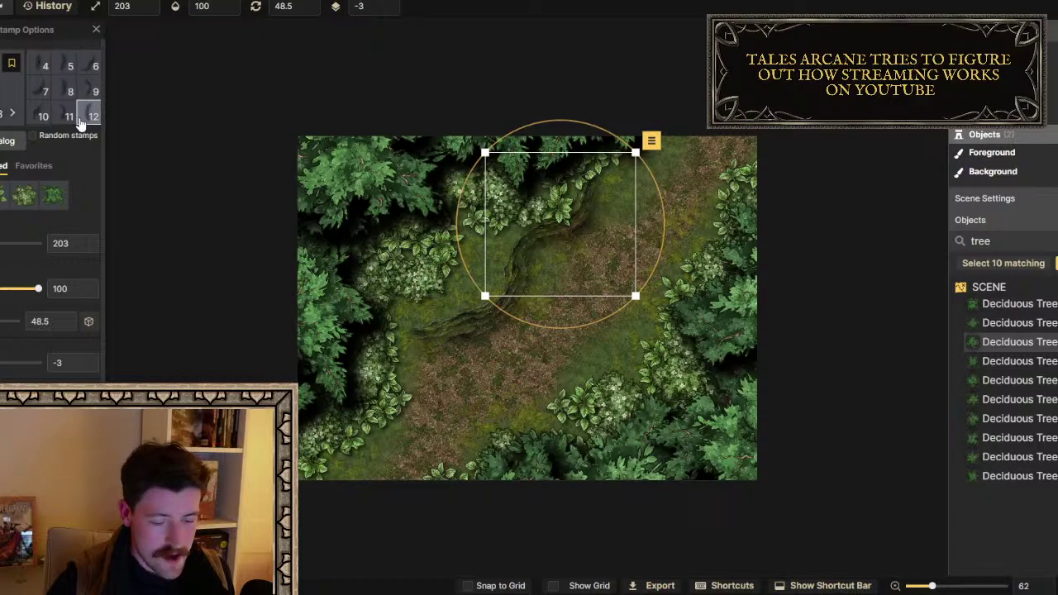
left_click_drag(482, 382, 521, 355)
scroll(521, 356, "down", 2)
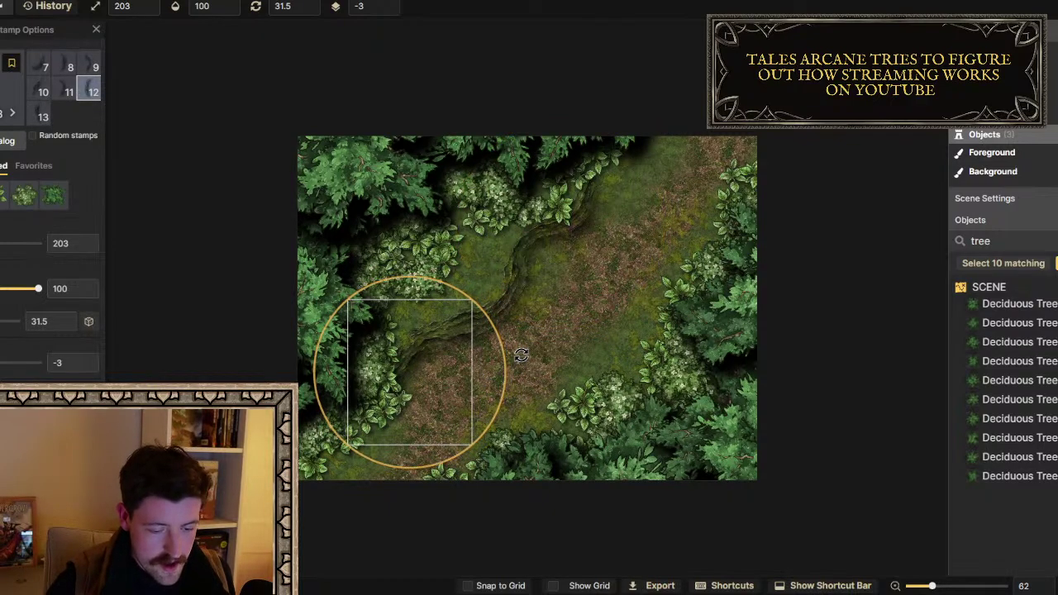
left_click(521, 356)
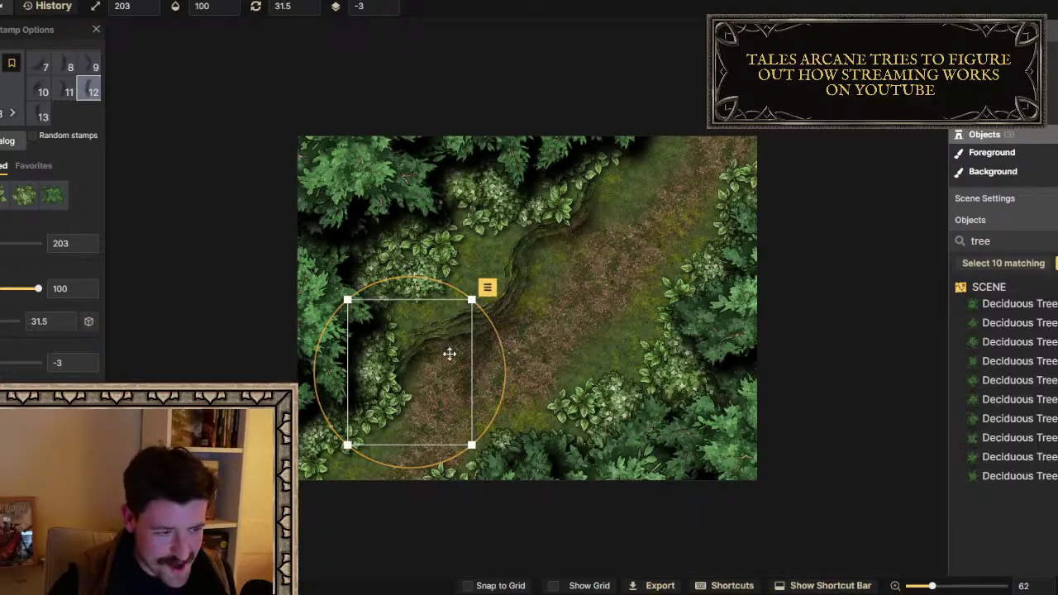
key("Escape")
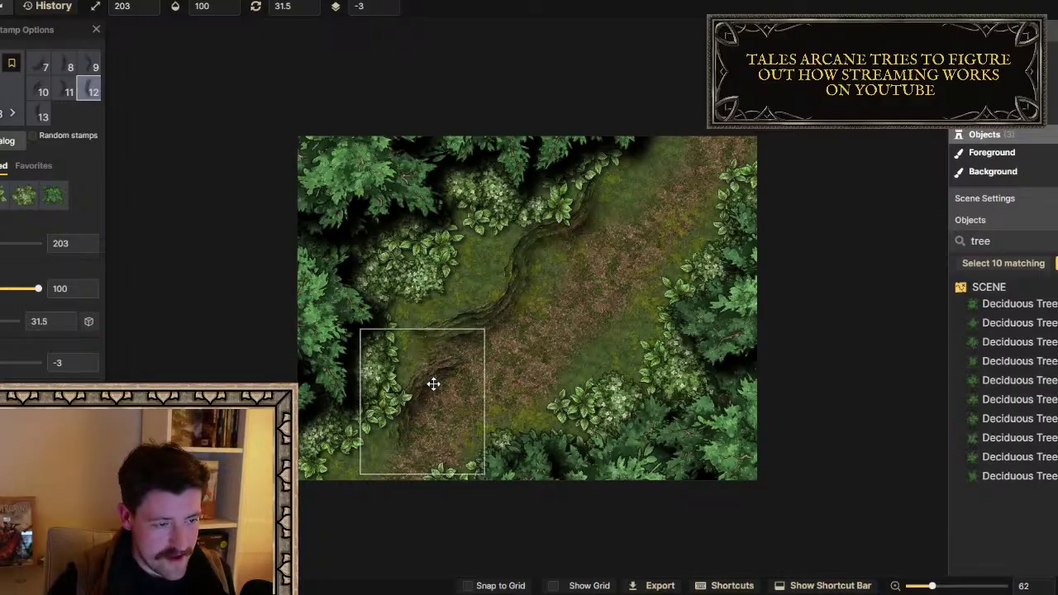
left_click(433, 384)
key("Delete")
Place hill variation 11 beside the bushes at the lower-left end of the path
left_click(46, 113)
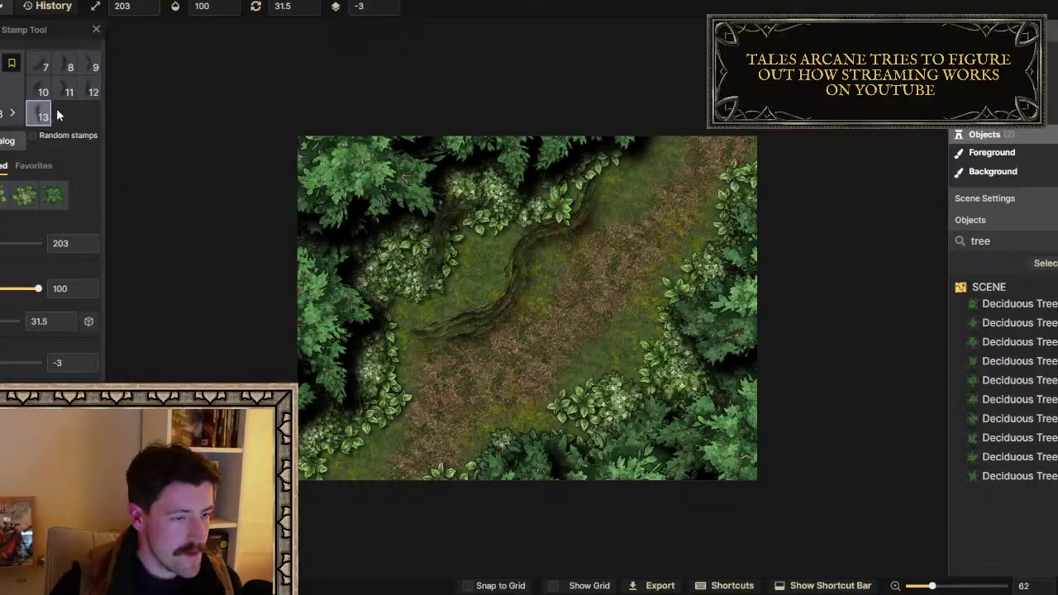
left_click(68, 93)
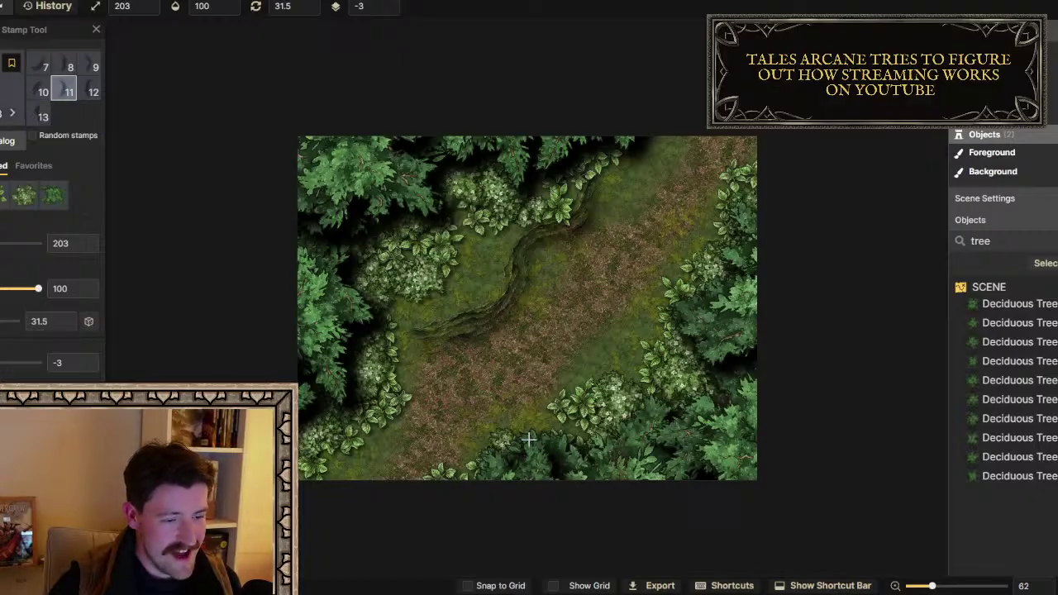
left_click(409, 417)
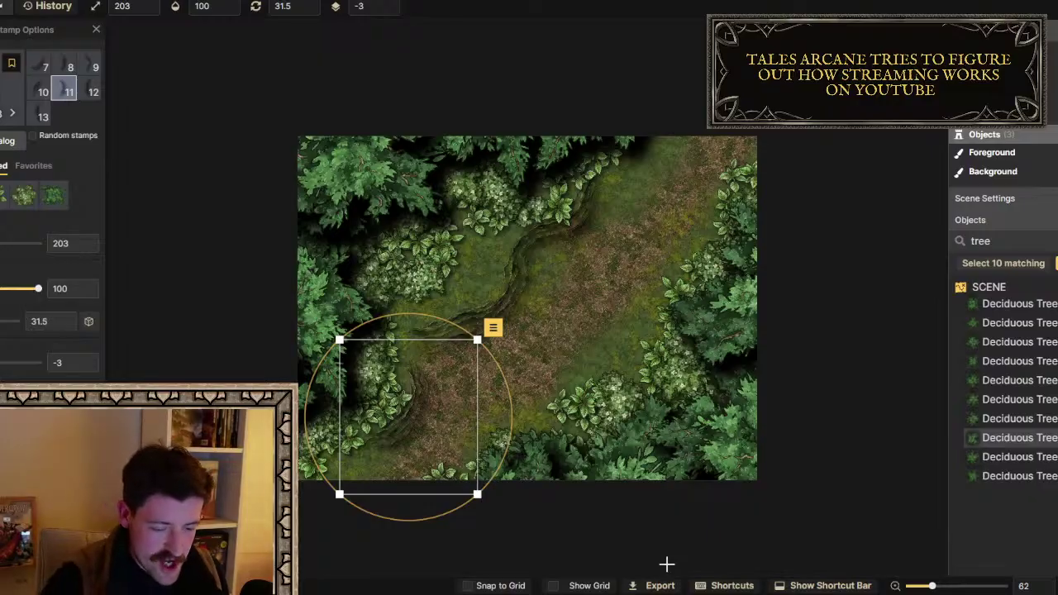
Bridge the gap between the middle and lower-left ledges with hill variation 10, rotated to 4
left_click(41, 94)
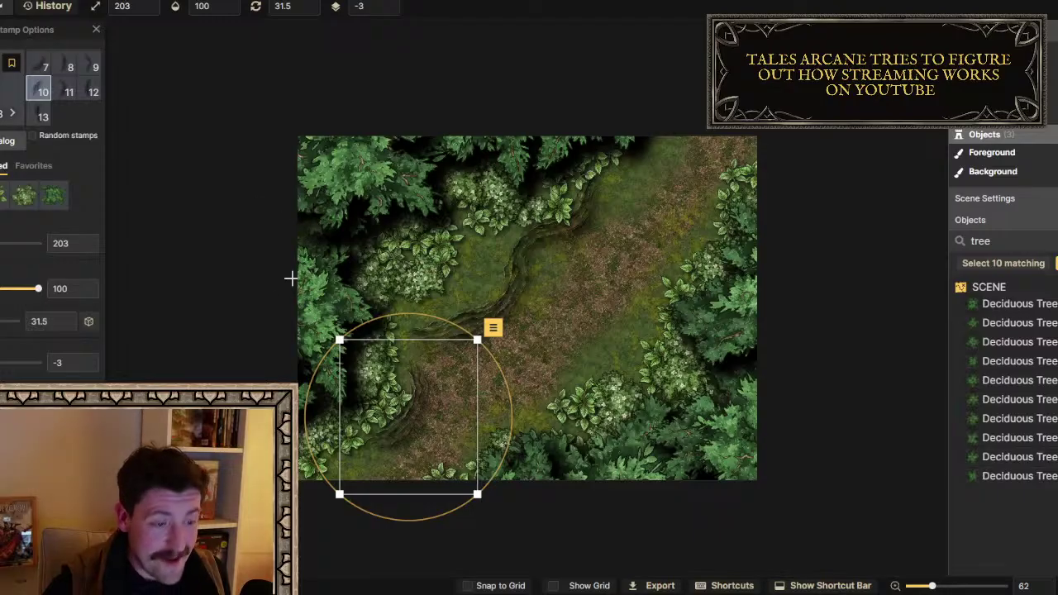
left_click(567, 352)
left_click_drag(468, 369, 439, 373)
left_click_drag(504, 385, 494, 314)
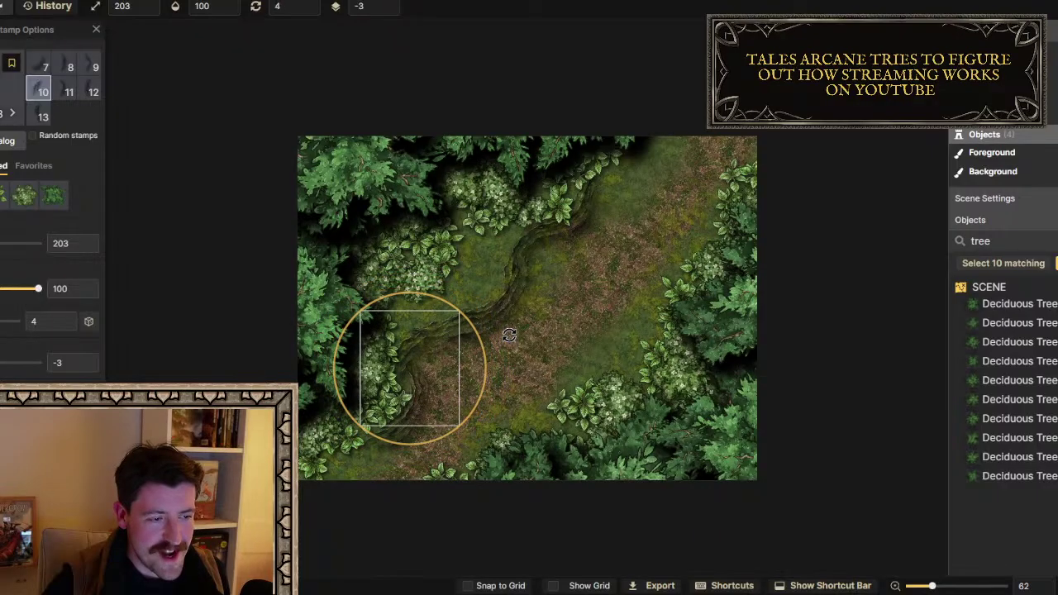
left_click_drag(416, 349, 424, 349)
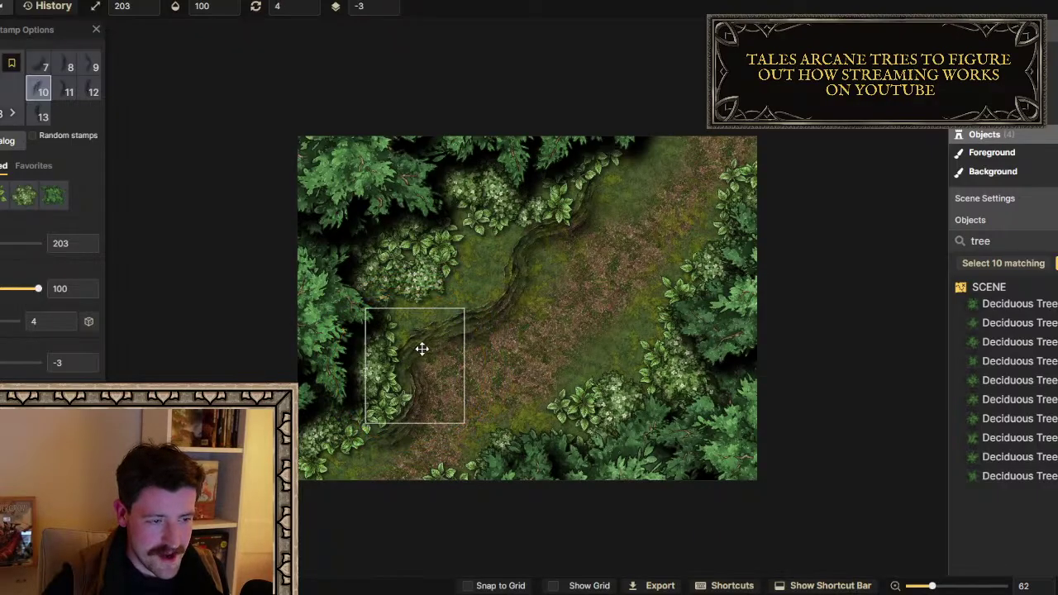
left_click(421, 349)
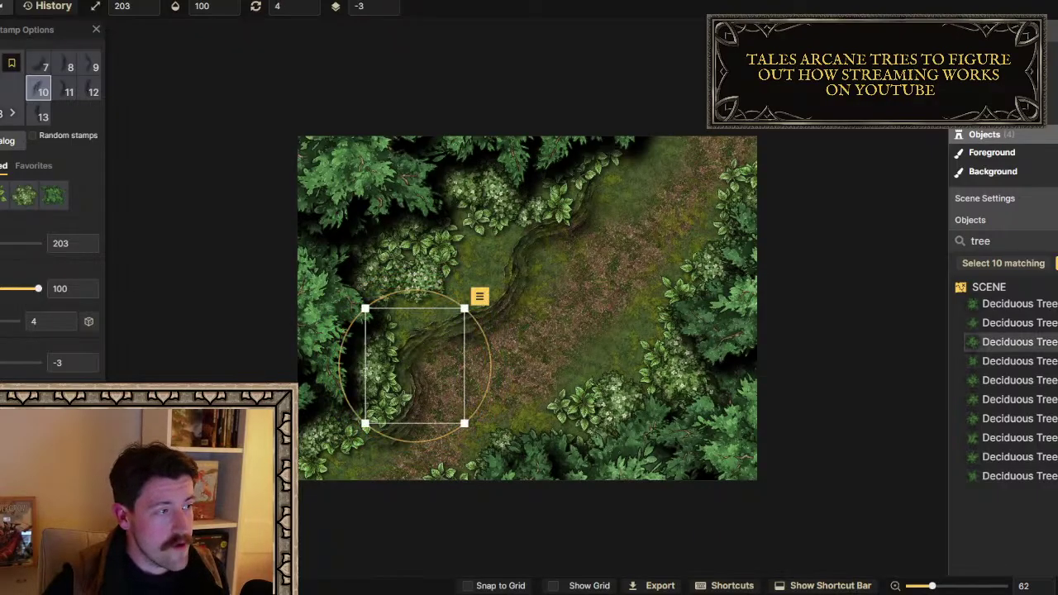
Shift the lower-left hill stamp slightly down and outward to line up with the ledge above it
scroll(50, 207, "down", 3)
key("Escape")
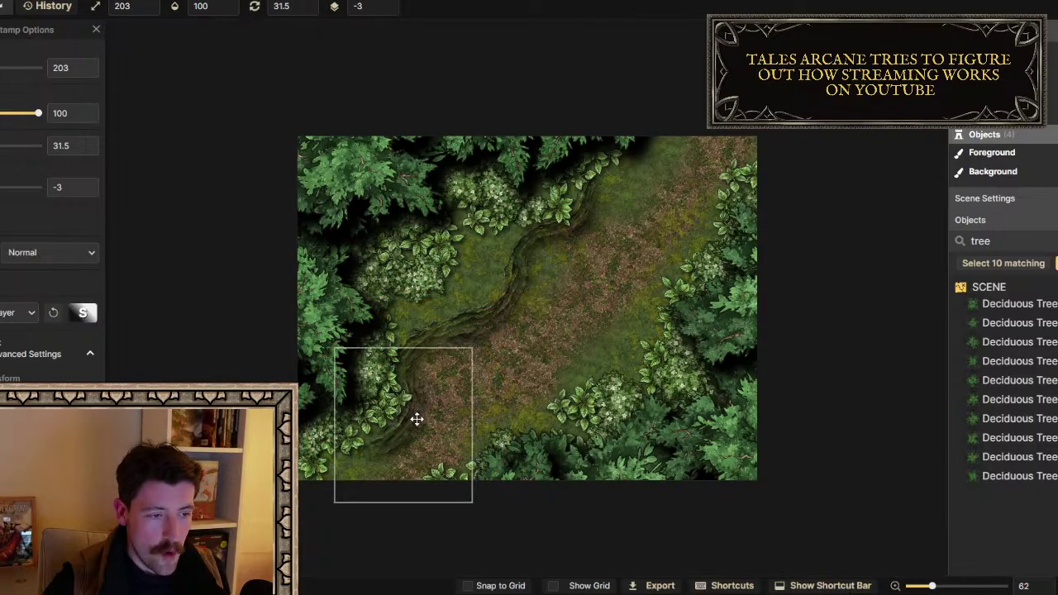
left_click(417, 420)
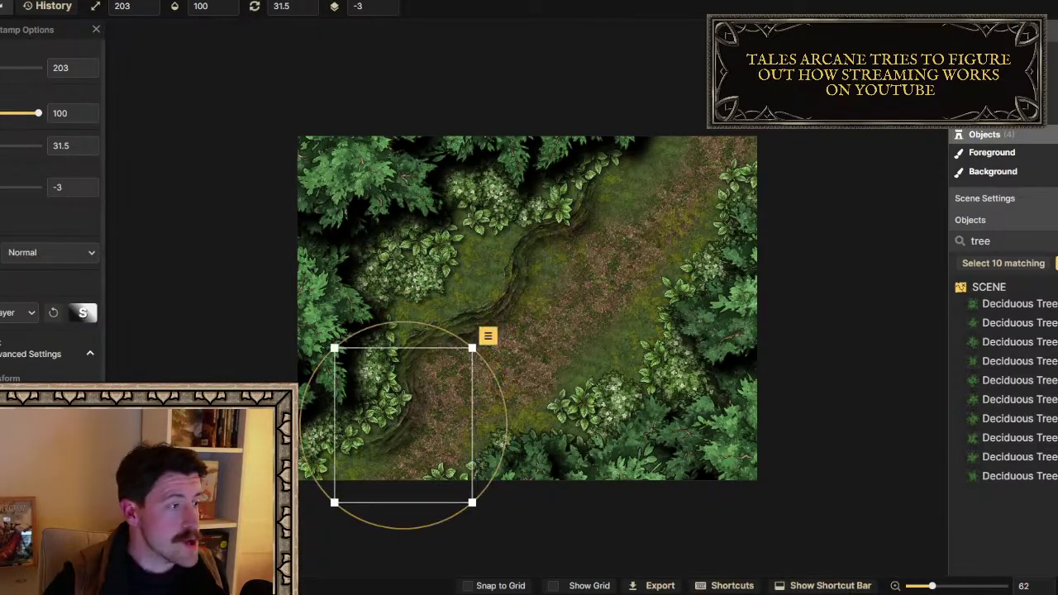
key("Escape")
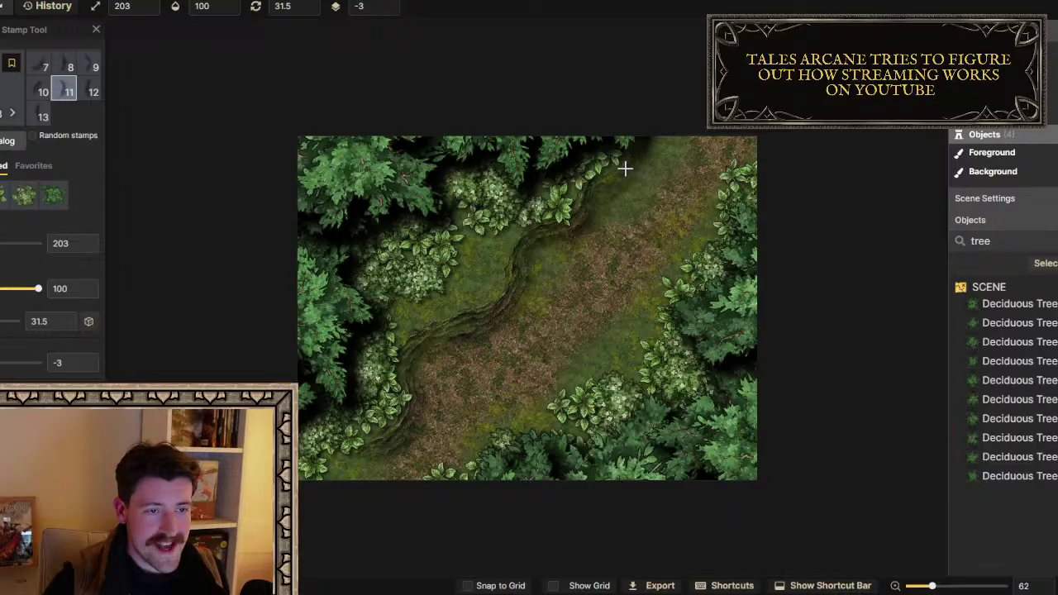
Extend the ledge to the map's top edge with hill variations 10 and 11, and past its lower-left corner with variation 13
left_click(435, 235)
left_click(625, 184)
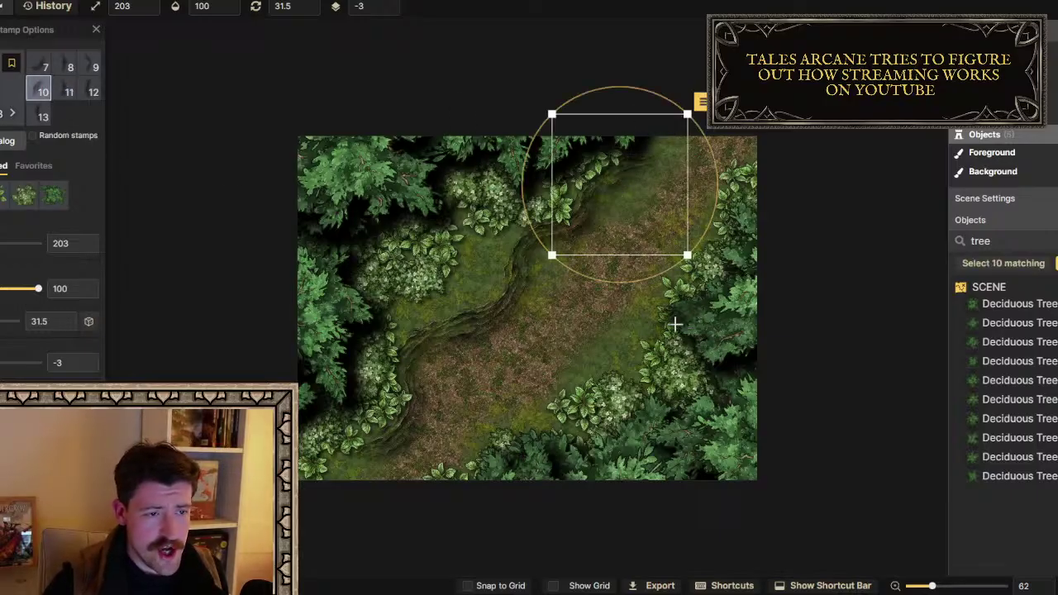
left_click(69, 92)
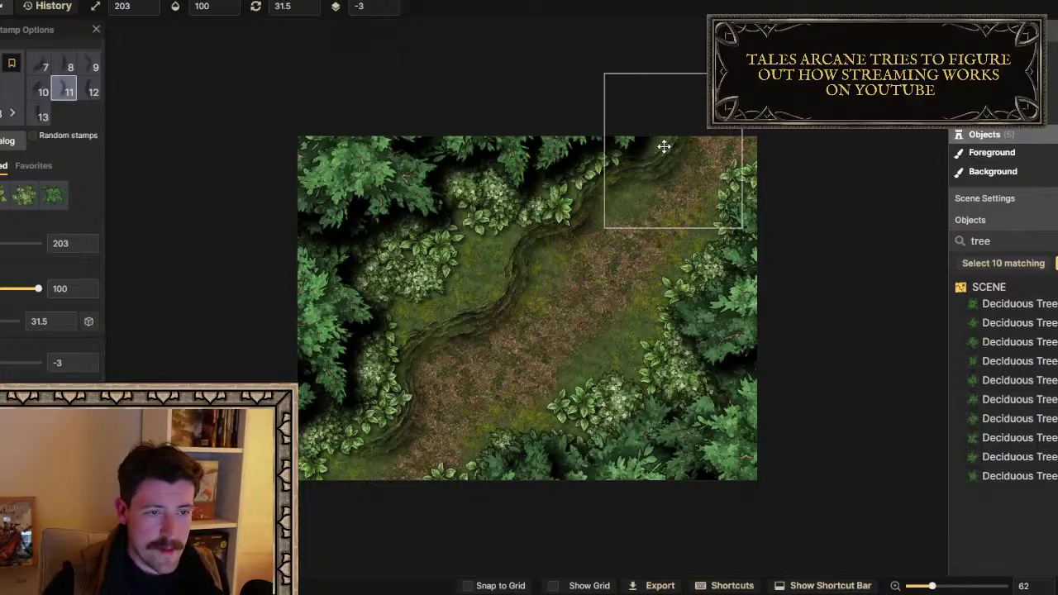
left_click(664, 144)
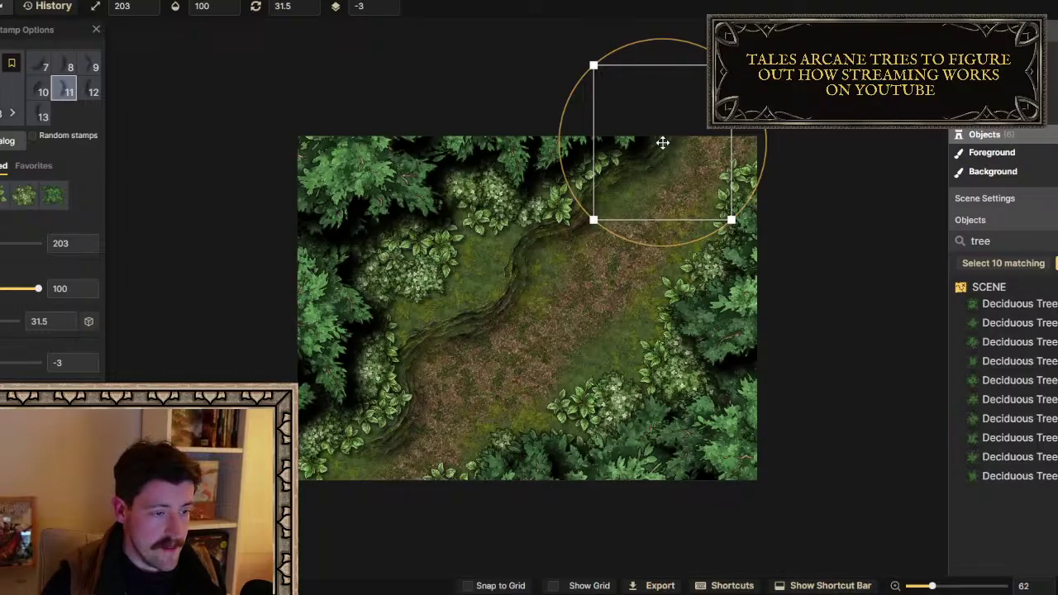
left_click(43, 117)
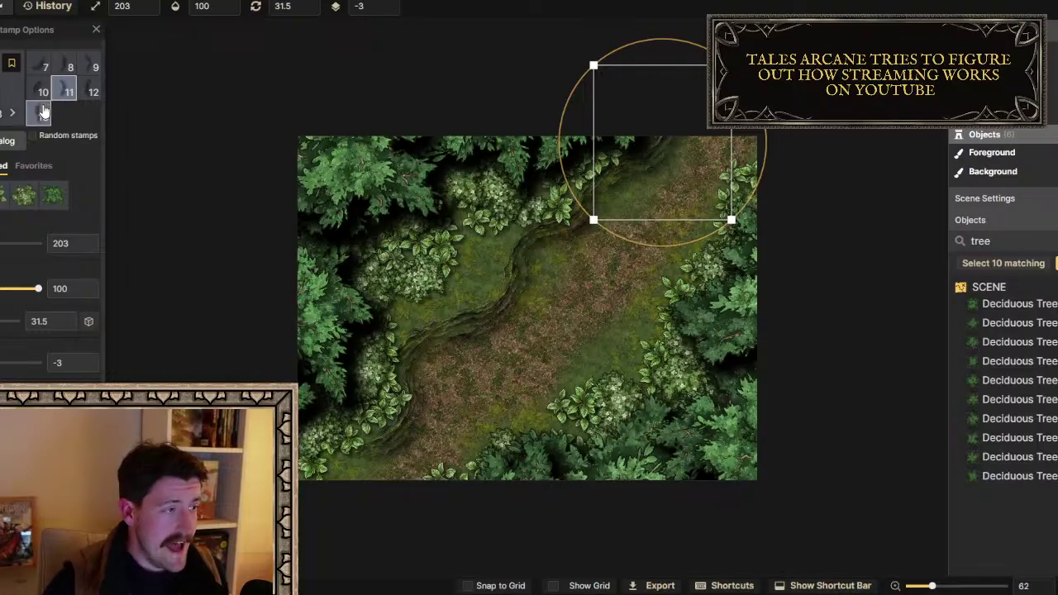
left_click(338, 494)
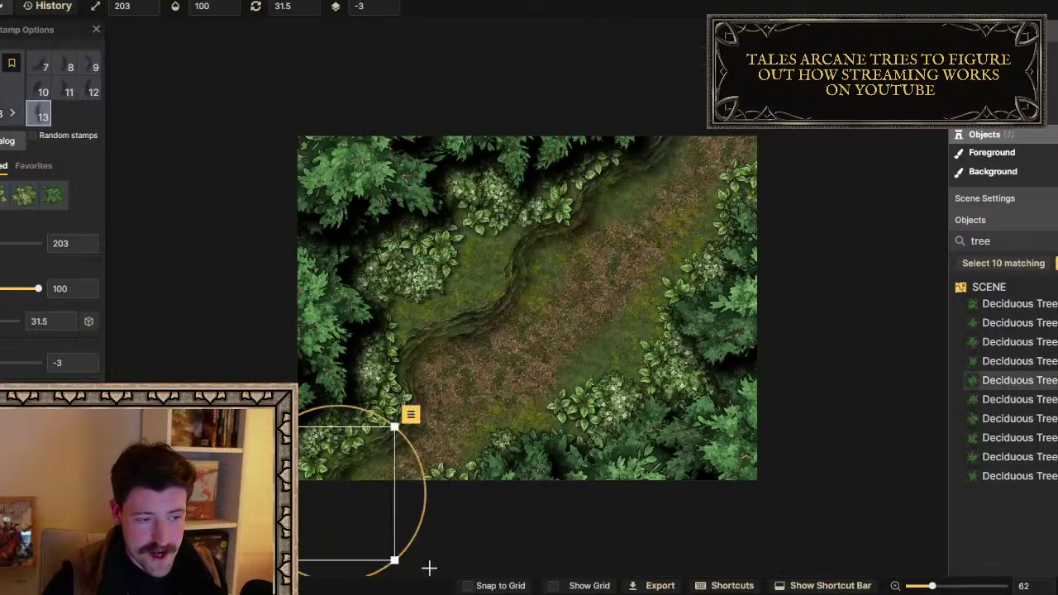
Start a ledge on the path's lower-right side with hill variation 11 rotated to 194.5, and add variation 8 above it
left_click(68, 94)
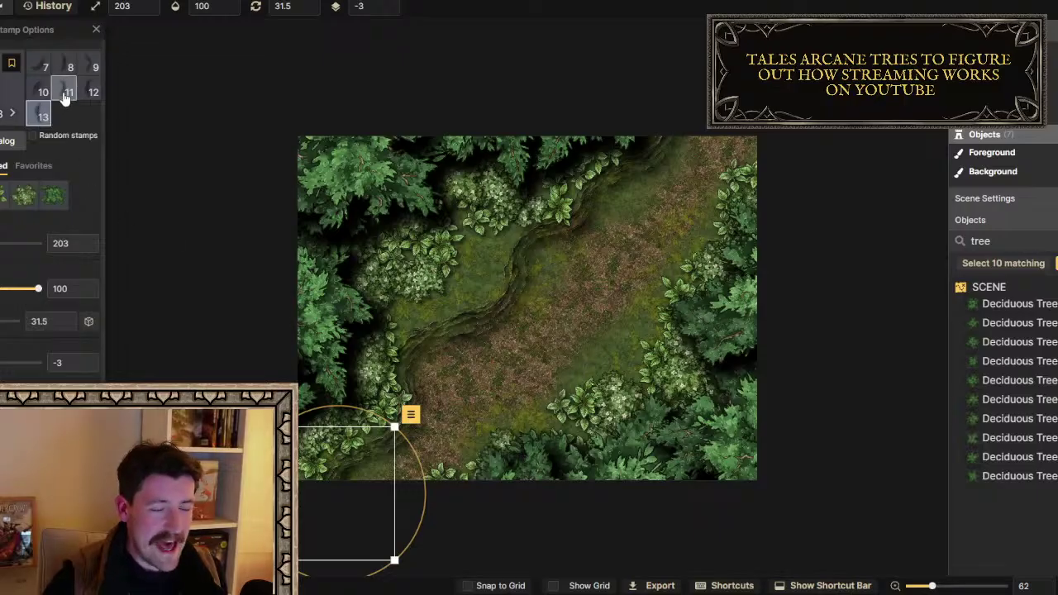
left_click(579, 379)
left_click_drag(673, 414, 501, 369)
left_click_drag(584, 400, 582, 382)
left_click(70, 67)
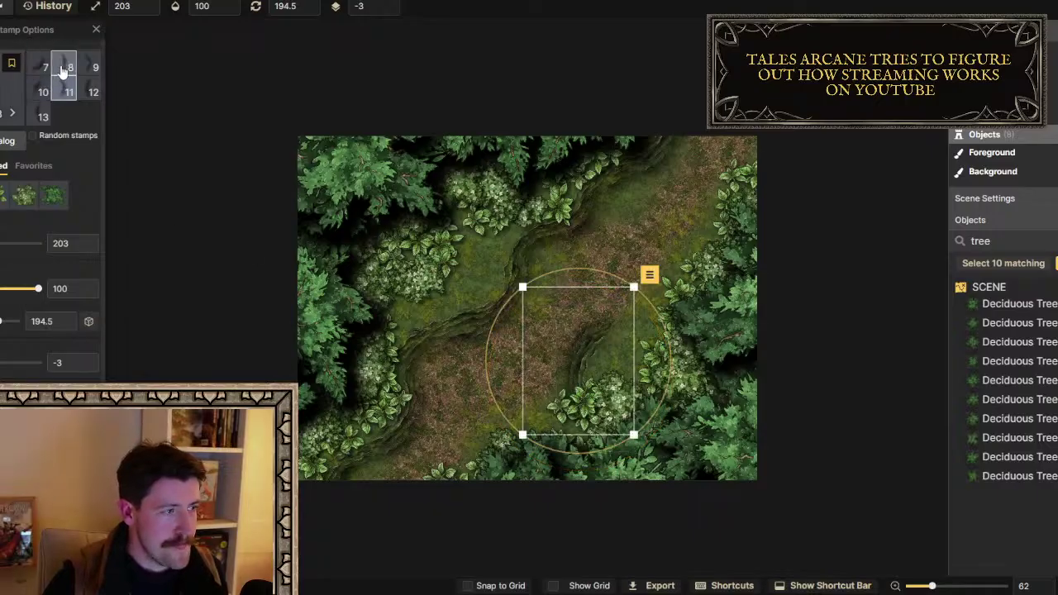
left_click(637, 244)
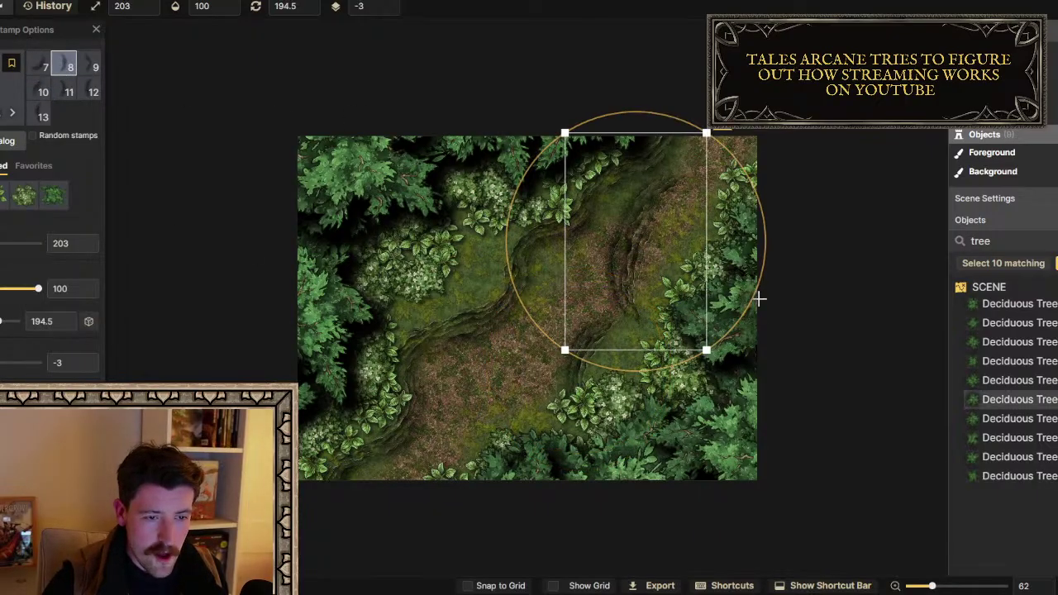
Replace the last right-side hill stamp with variation 1 rotated to 247, nudged up to continue the ledge along the path
key("Delete")
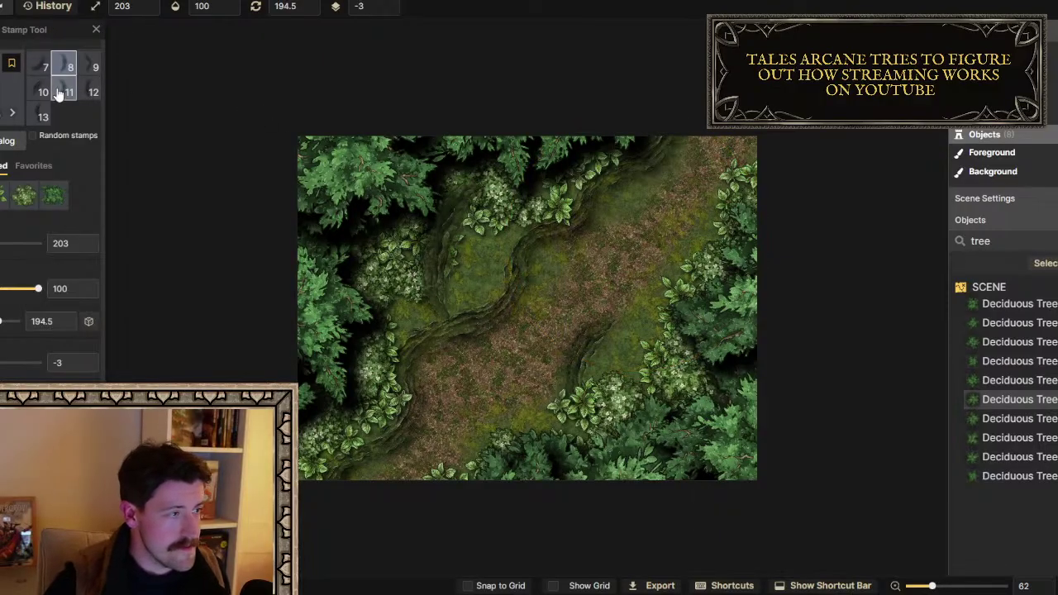
scroll(49, 91, "up", 2)
left_click(41, 67)
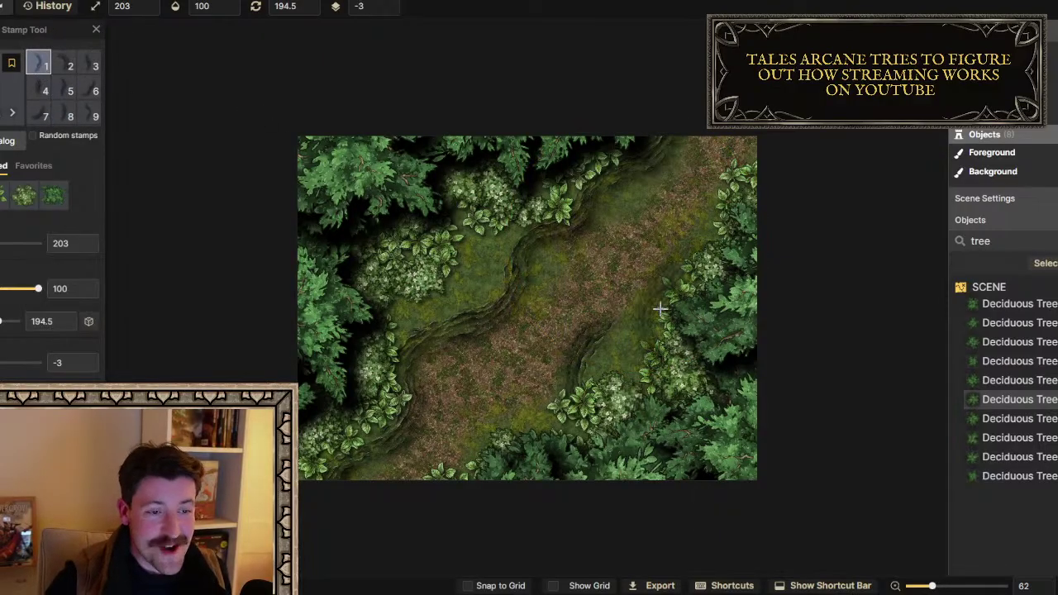
left_click(662, 309)
left_click_drag(748, 389, 678, 406)
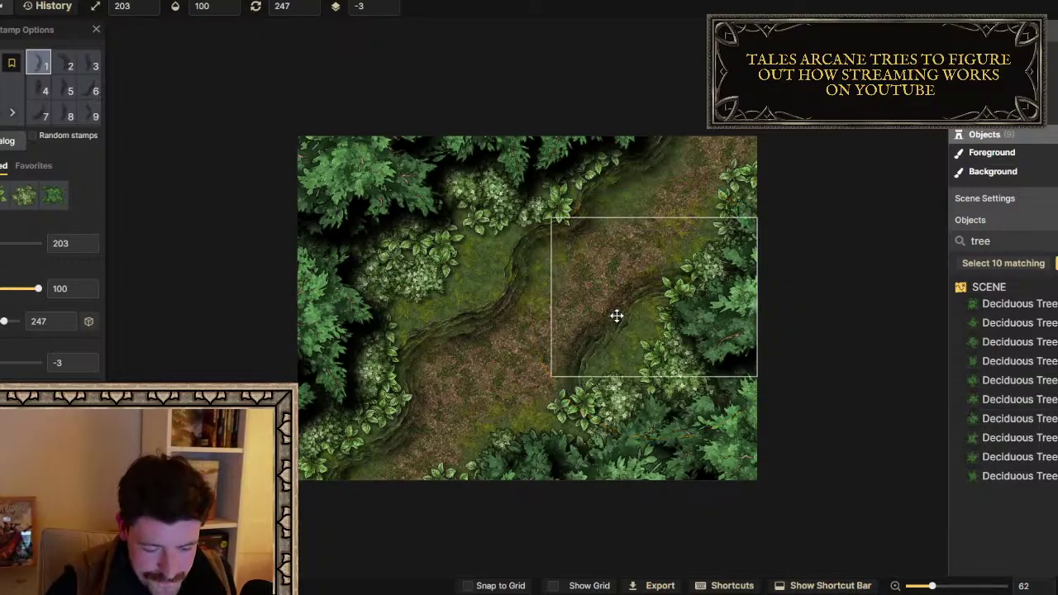
left_click(616, 315)
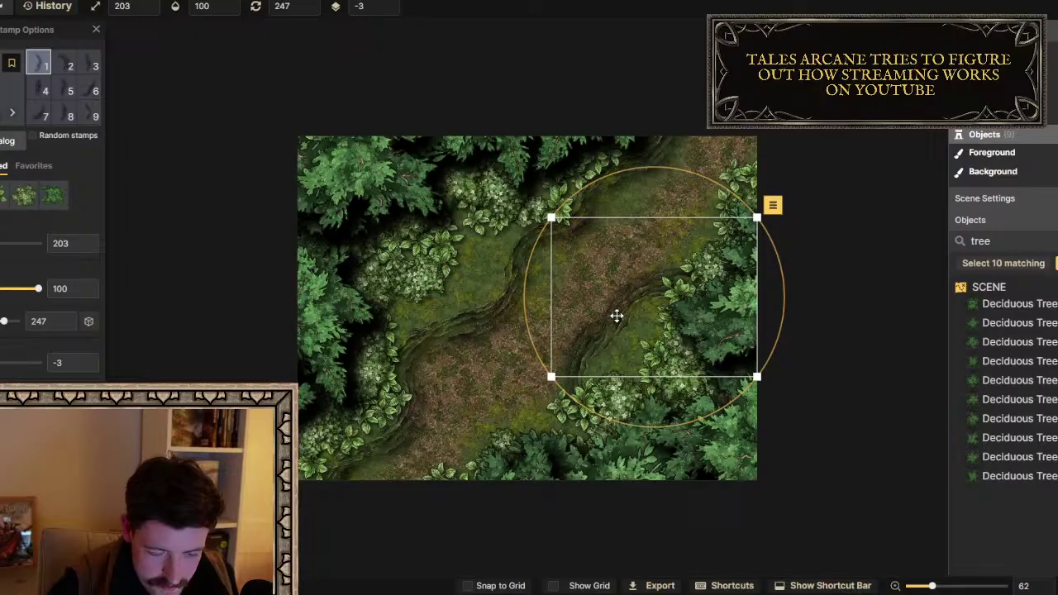
left_click_drag(634, 302, 642, 289)
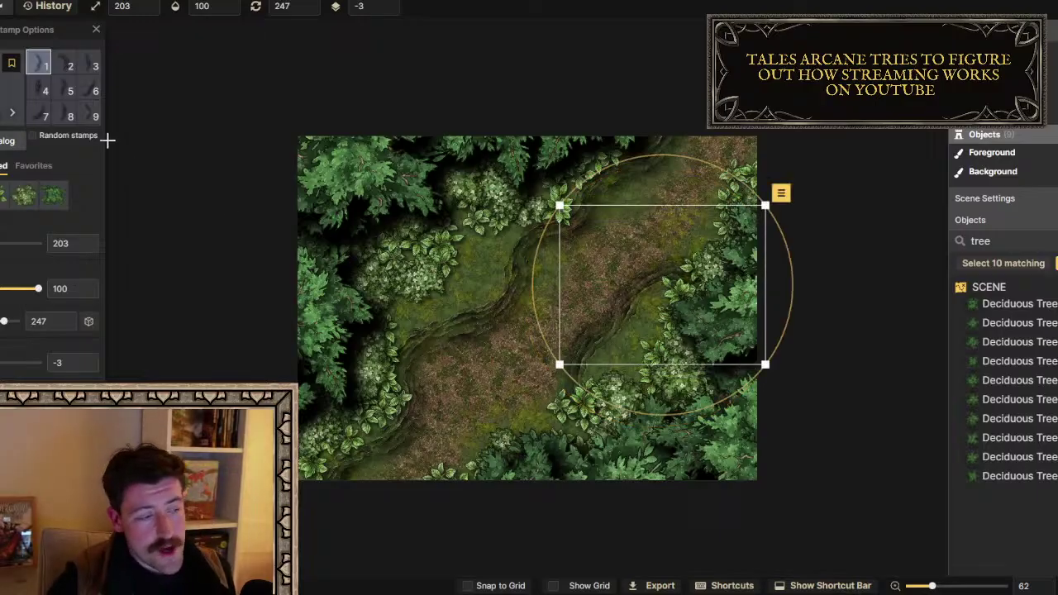
Continue the right-side ledge toward the map's bottom edge with hill variation 8 rotated to 233
left_click(67, 114)
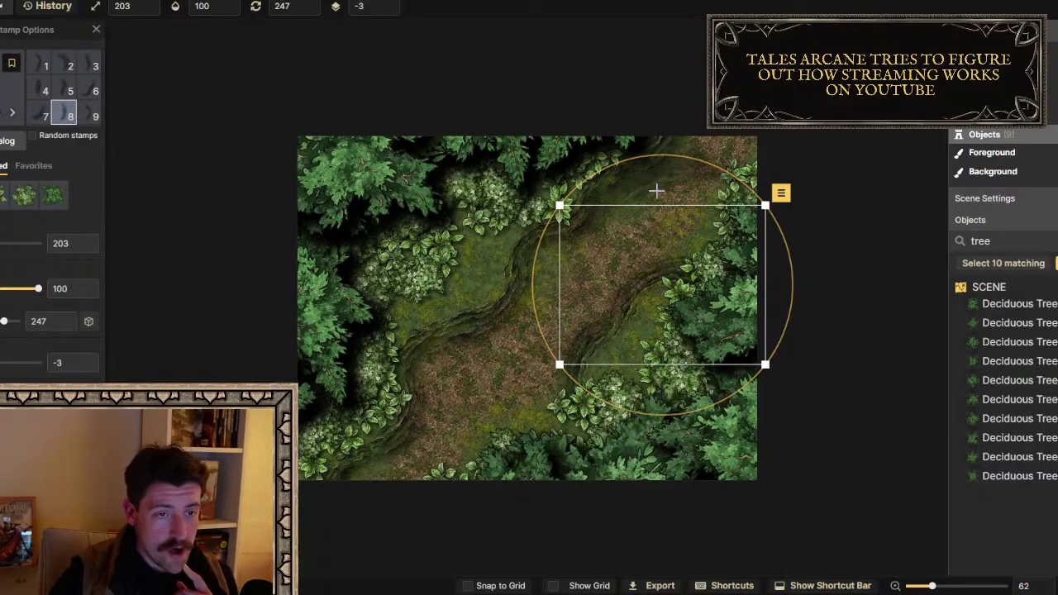
left_click(546, 415)
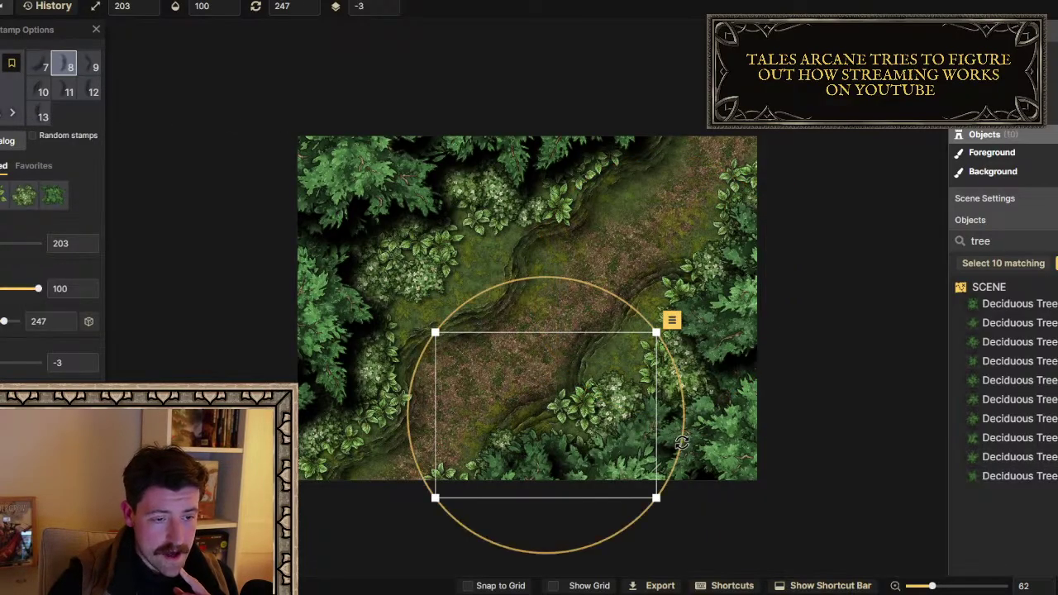
scroll(545, 418, "down", 2)
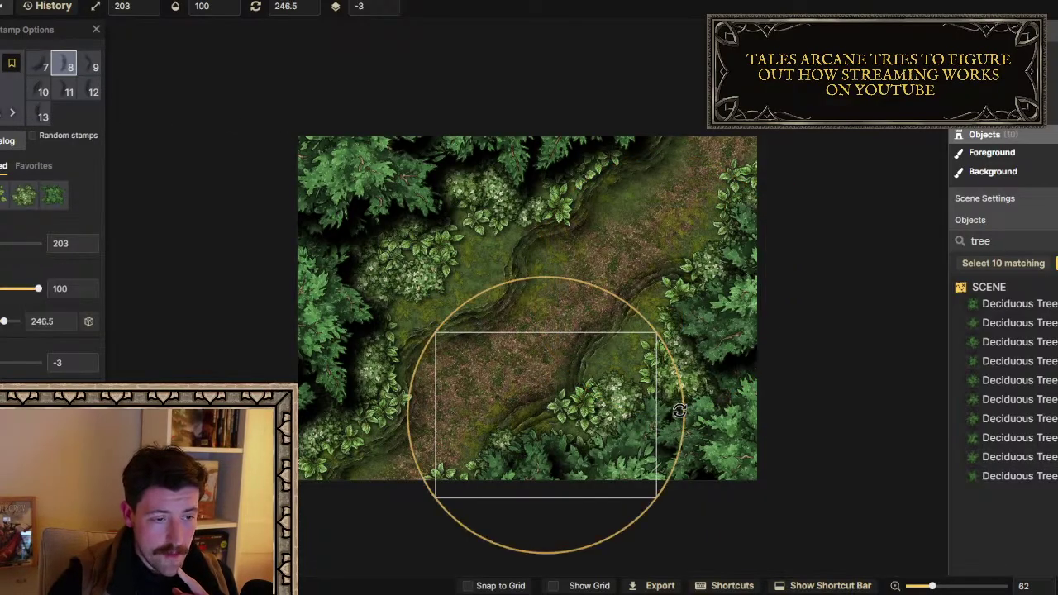
left_click(524, 425)
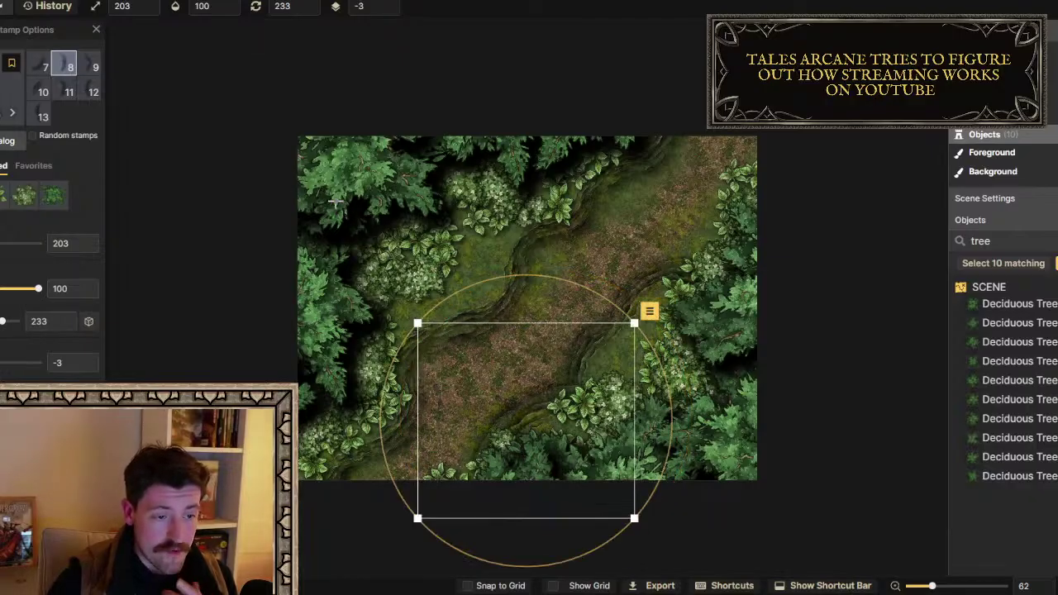
Place hill variation 13 beside the plants on the path's upper-right side and again at the path's bottom edge, both at rotation 233
left_click(41, 116)
left_click(642, 221)
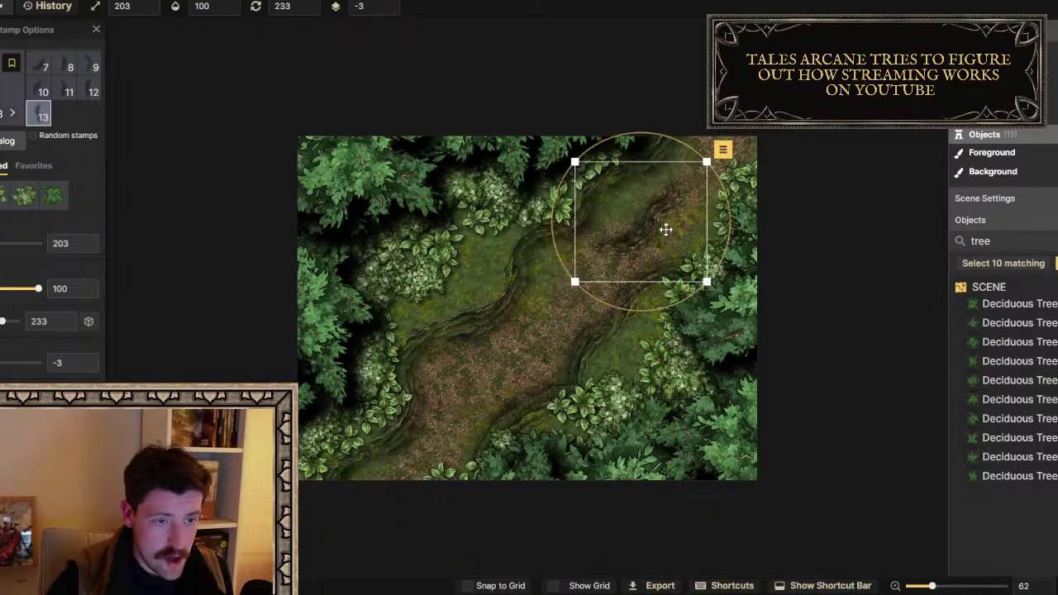
left_click(717, 250)
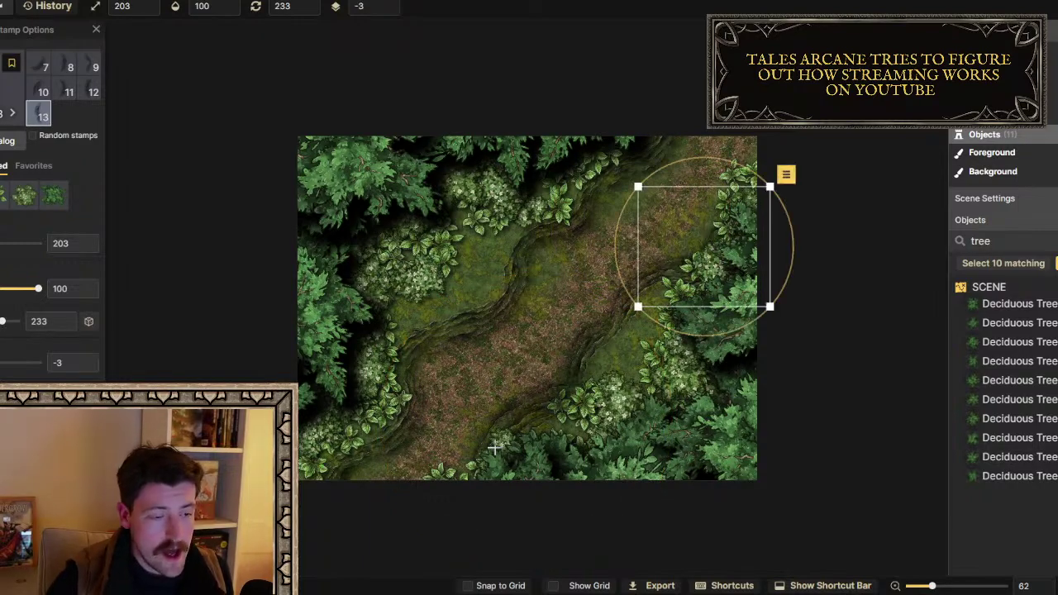
left_click(446, 488)
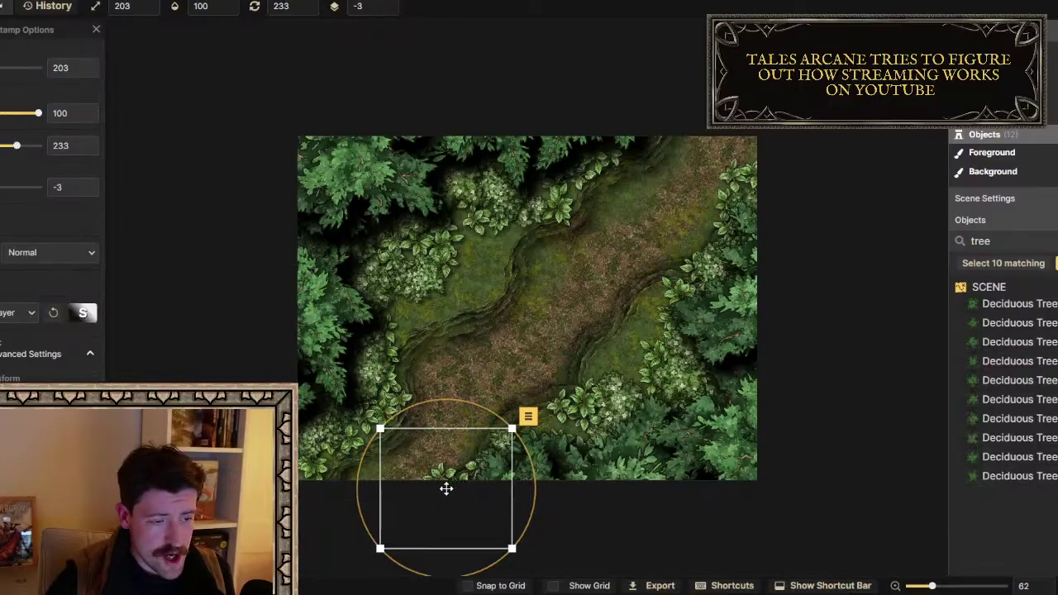
Move the leafy plant from the path's bottom edge up onto the grassy ledge on the path's right side
key("Delete")
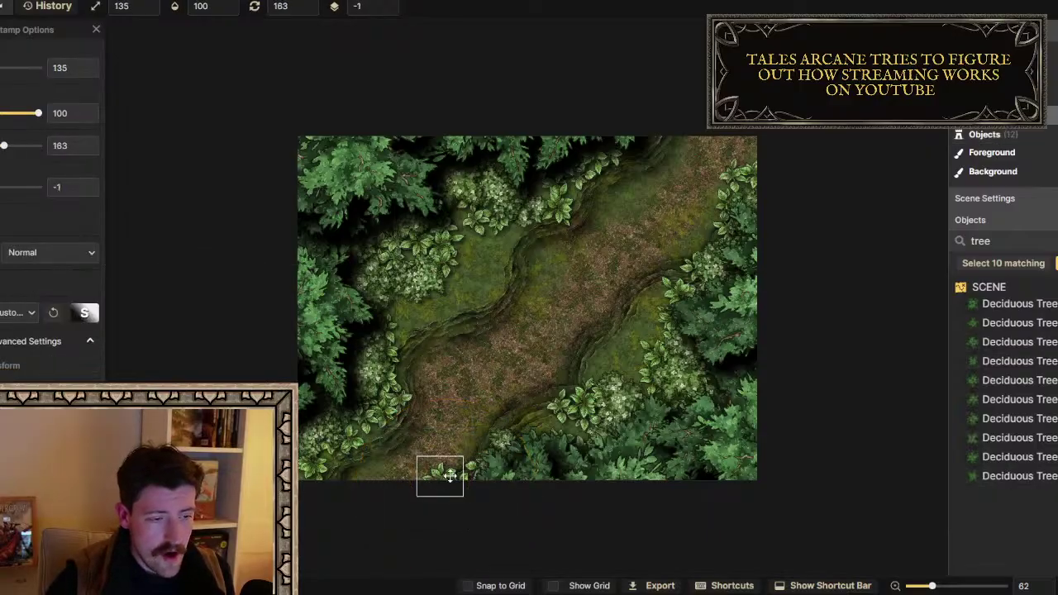
left_click(624, 329)
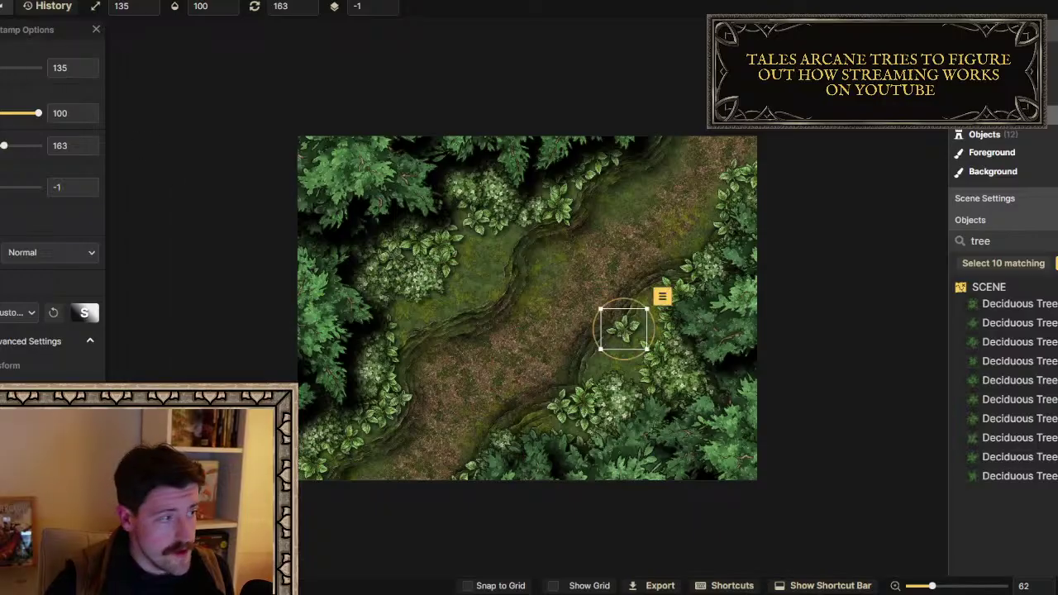
key("Escape")
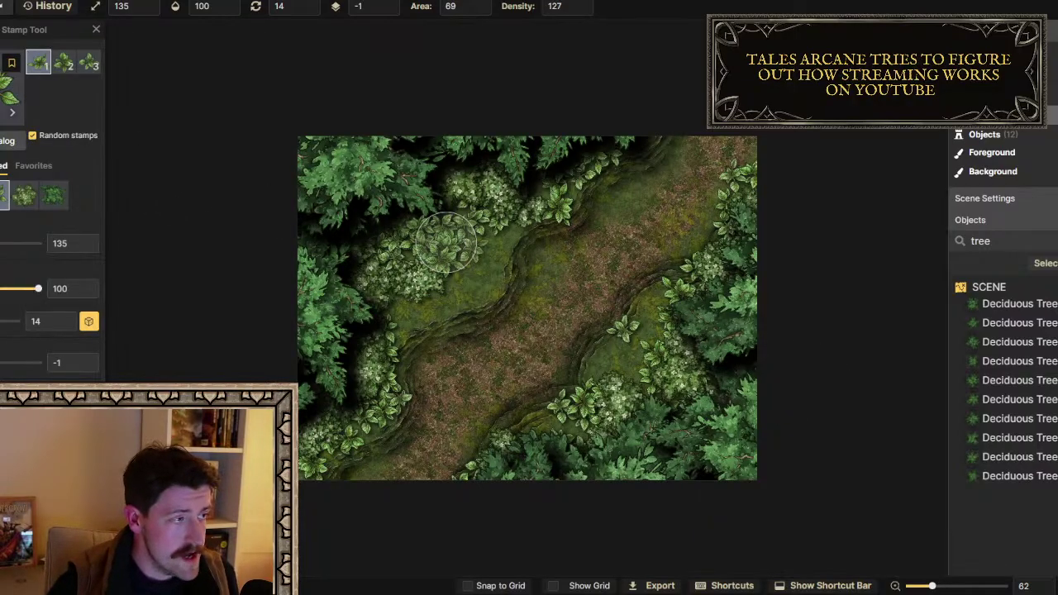
Extend the right-side ledge toward the map's upper-right corner with hill variation 1 rotated to 208
key("v")
left_click(533, 248)
left_click(489, 301)
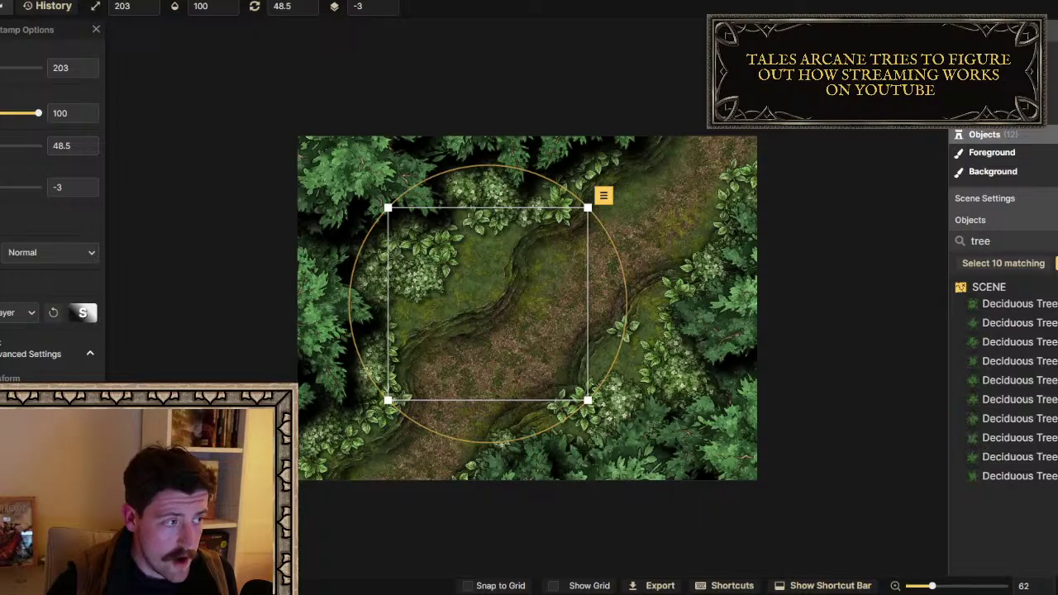
key("s")
left_click(721, 203)
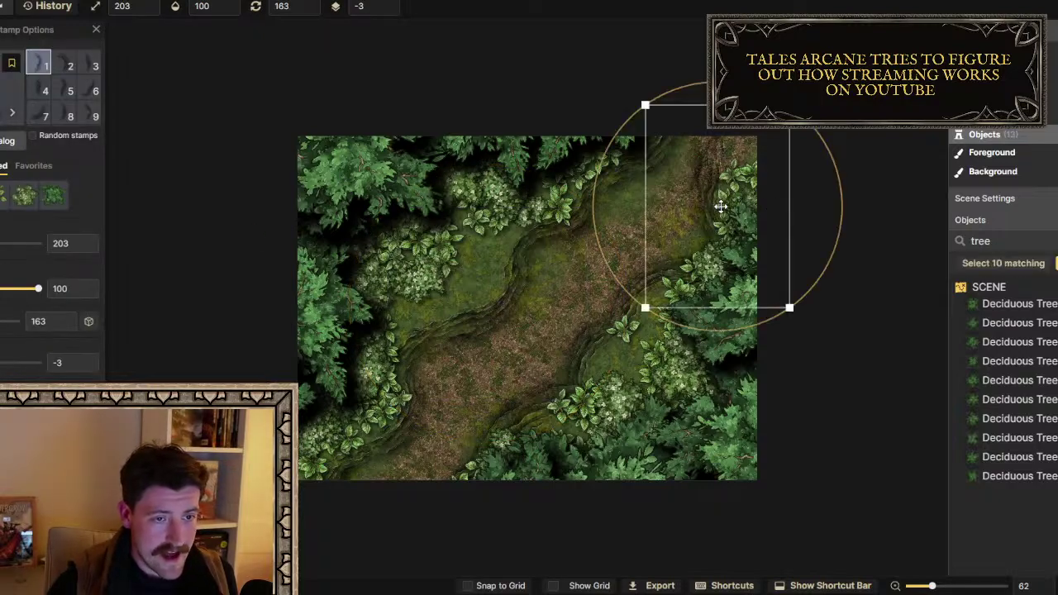
left_click_drag(827, 260, 746, 304)
left_click_drag(714, 228, 717, 229)
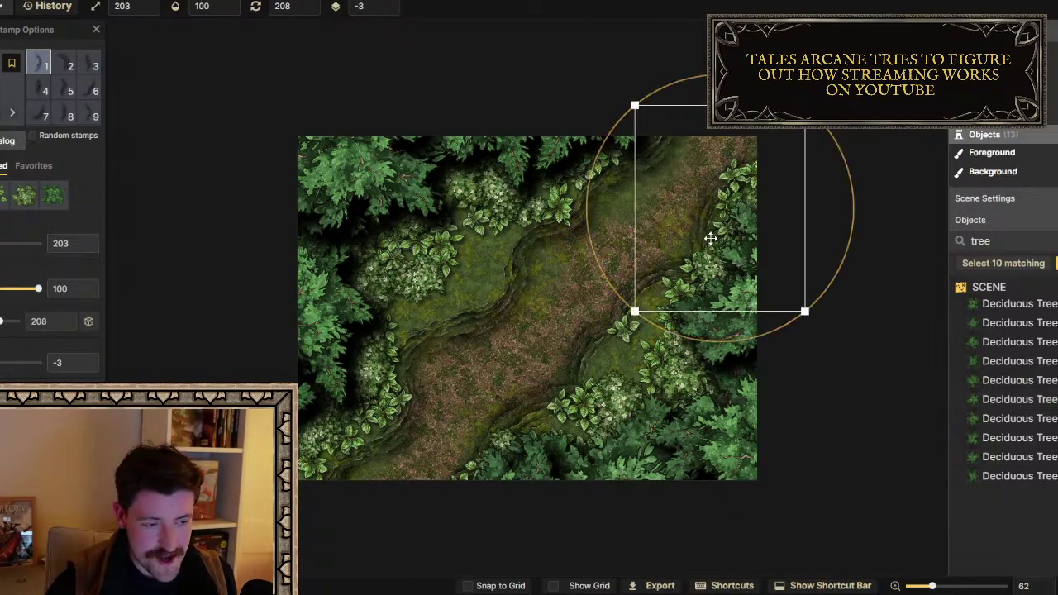
Add hill variation 5 on the lower-right ledge at rotation 208, and behind the middle-left ledge rotated to 56 as a second tier
left_click(64, 91)
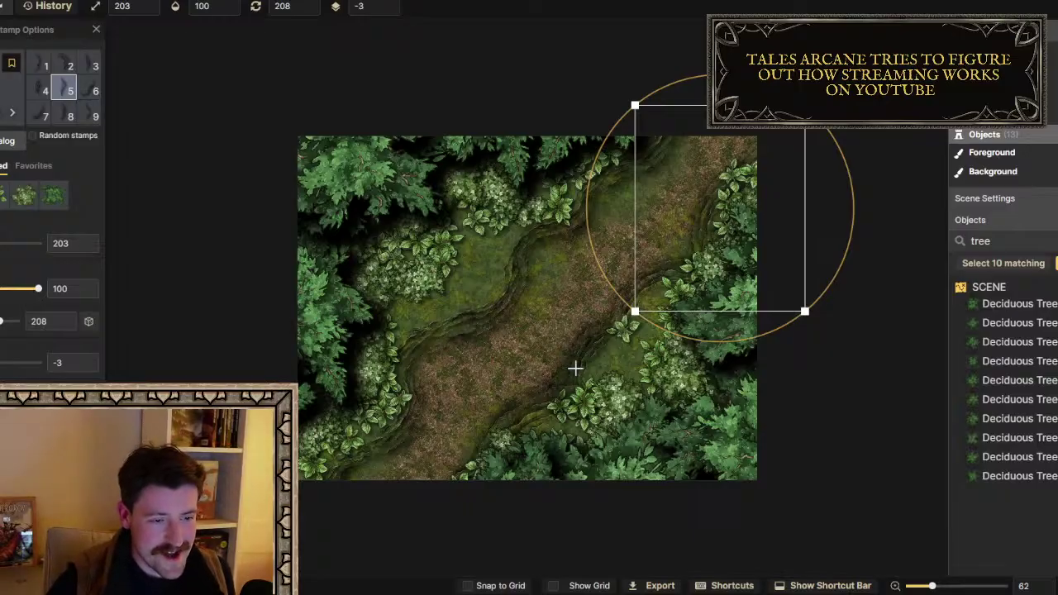
left_click(643, 356)
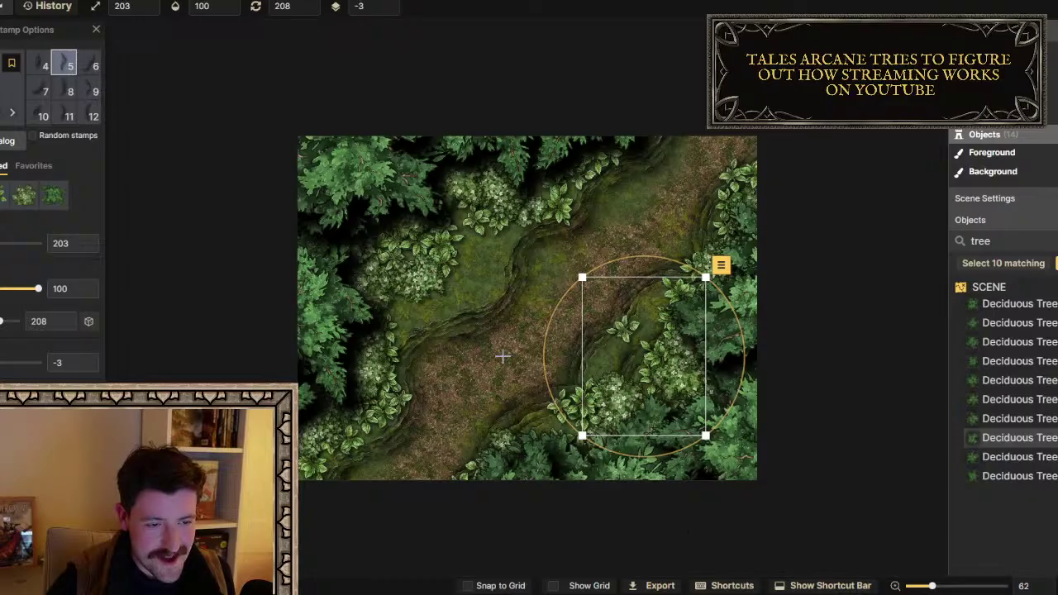
left_click(468, 263)
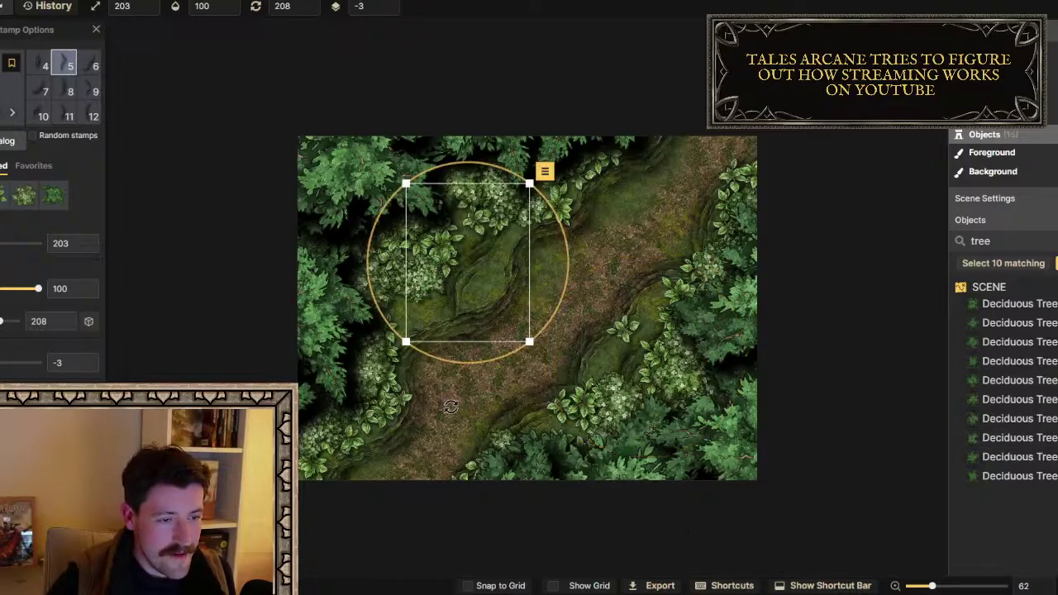
scroll(467, 263, "up", 10)
scroll(468, 263, "up", 3)
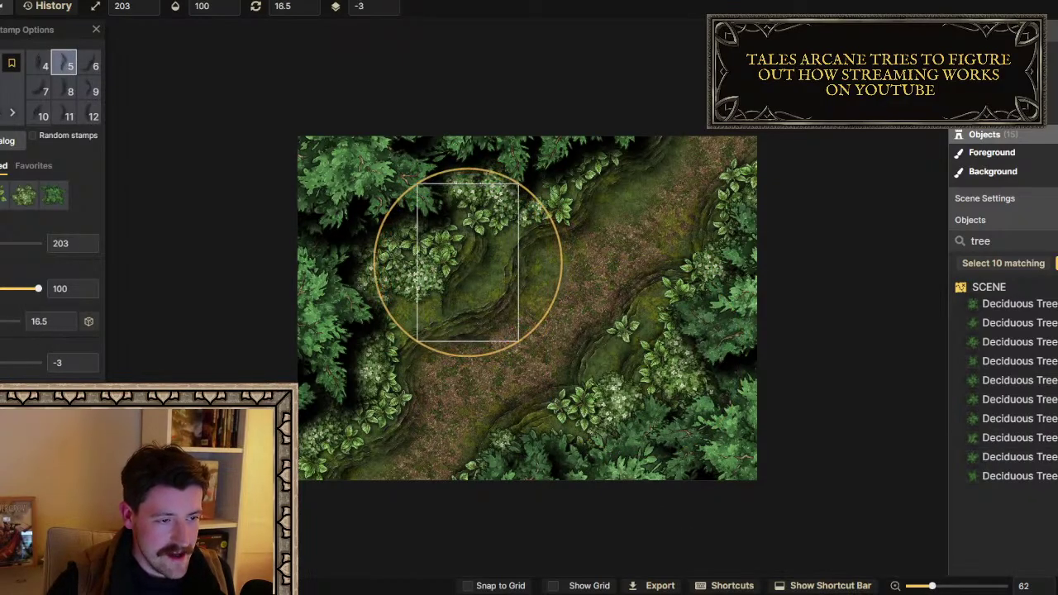
left_click_drag(560, 307, 528, 362)
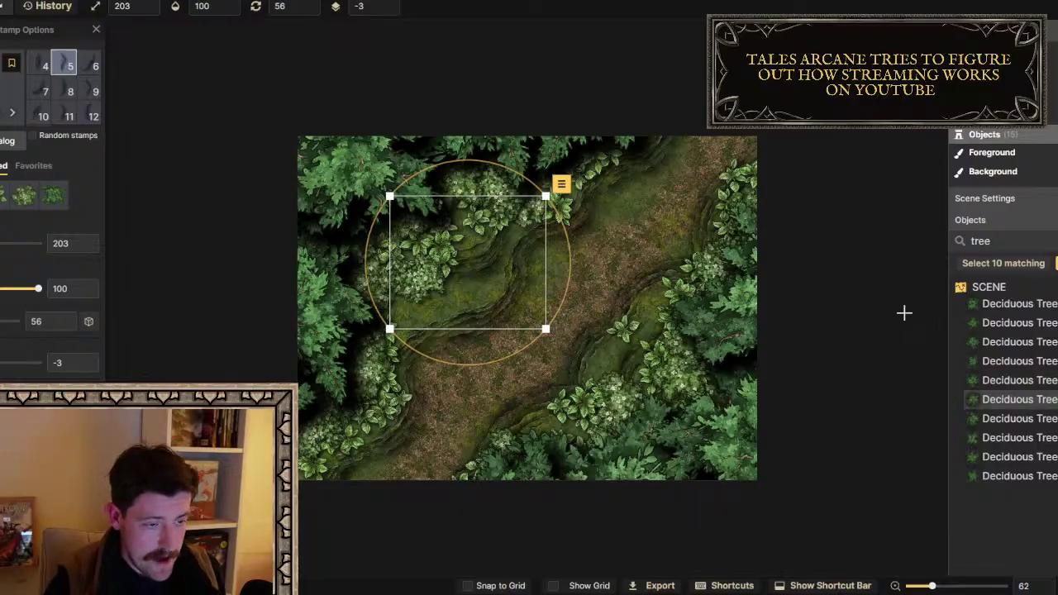
scroll(50, 248, "down", 3)
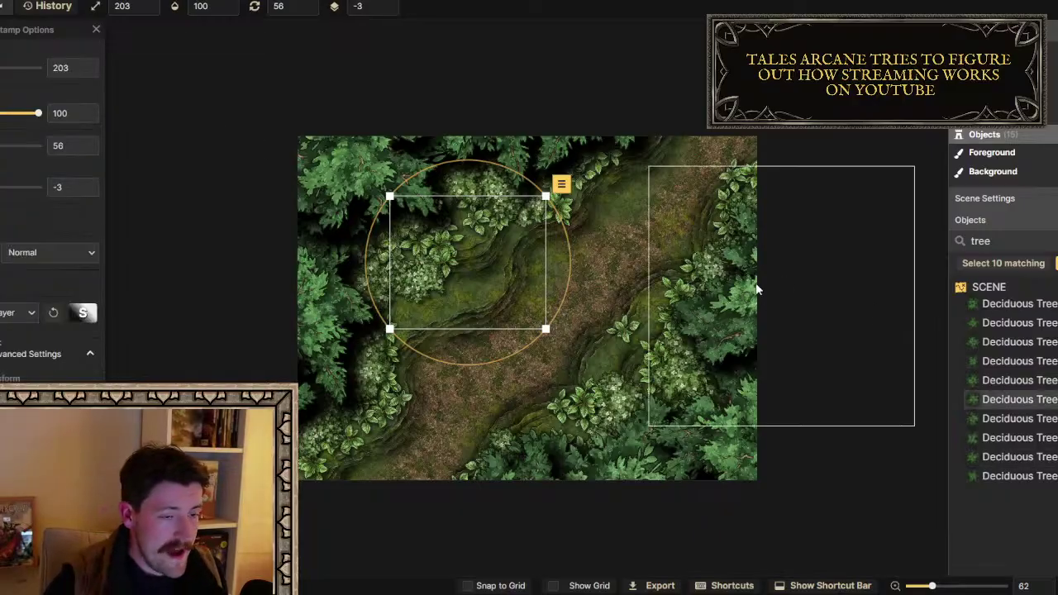
key("Escape")
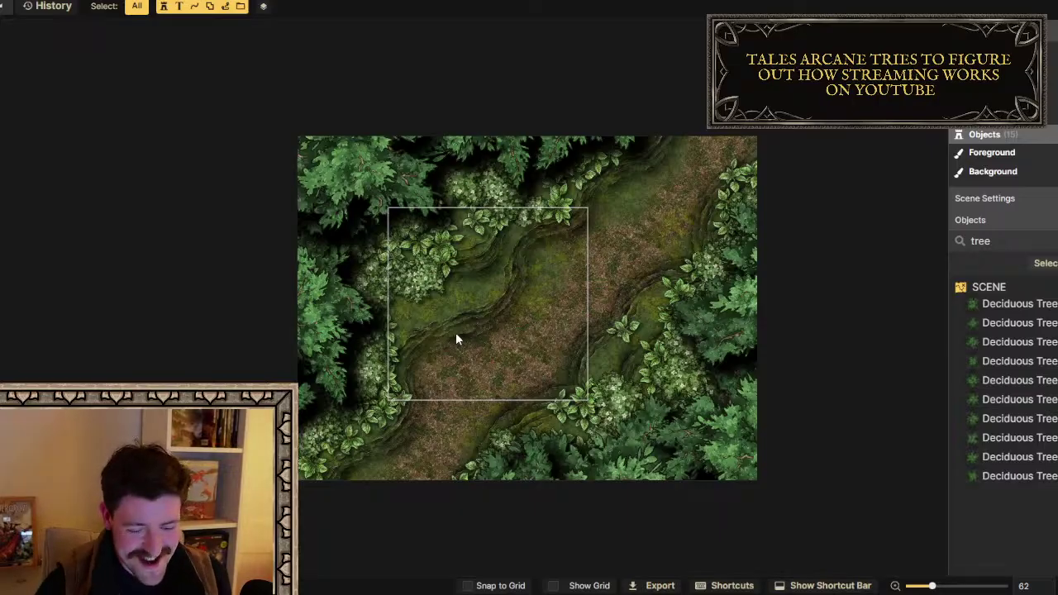
left_click(544, 426)
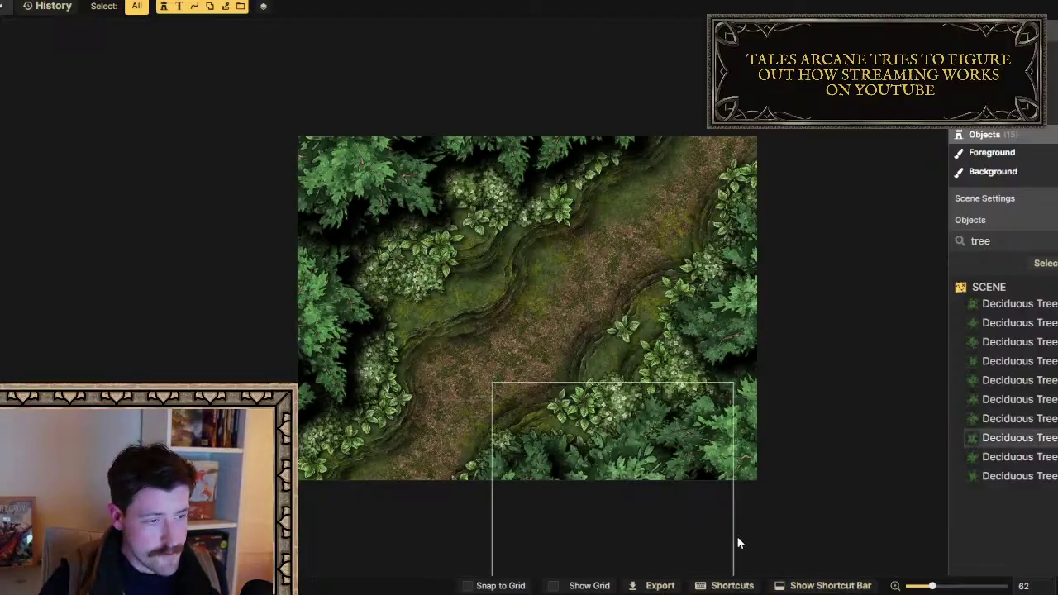
left_click(552, 385)
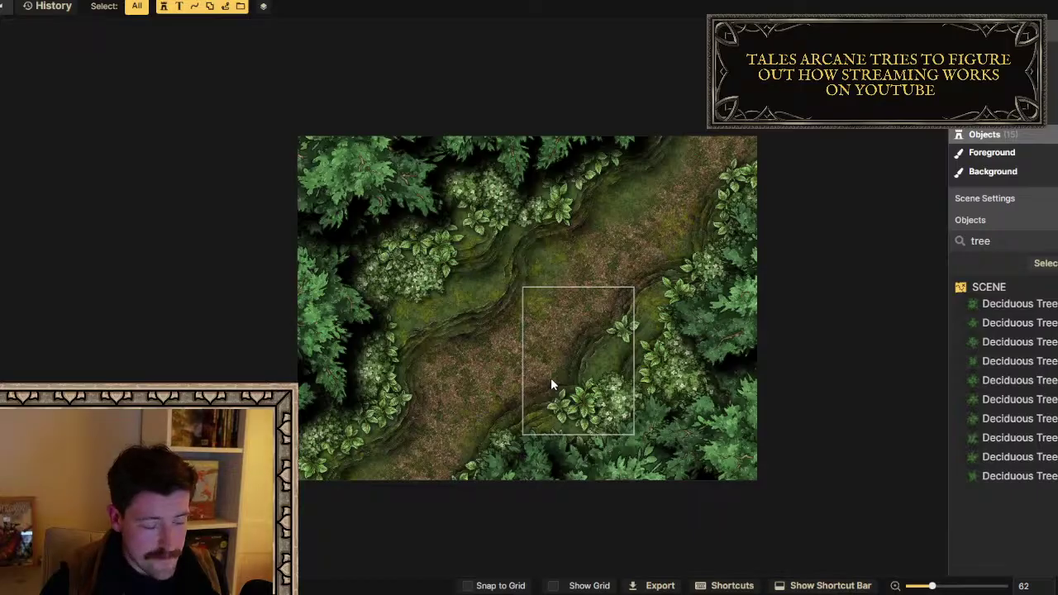
left_click(799, 328)
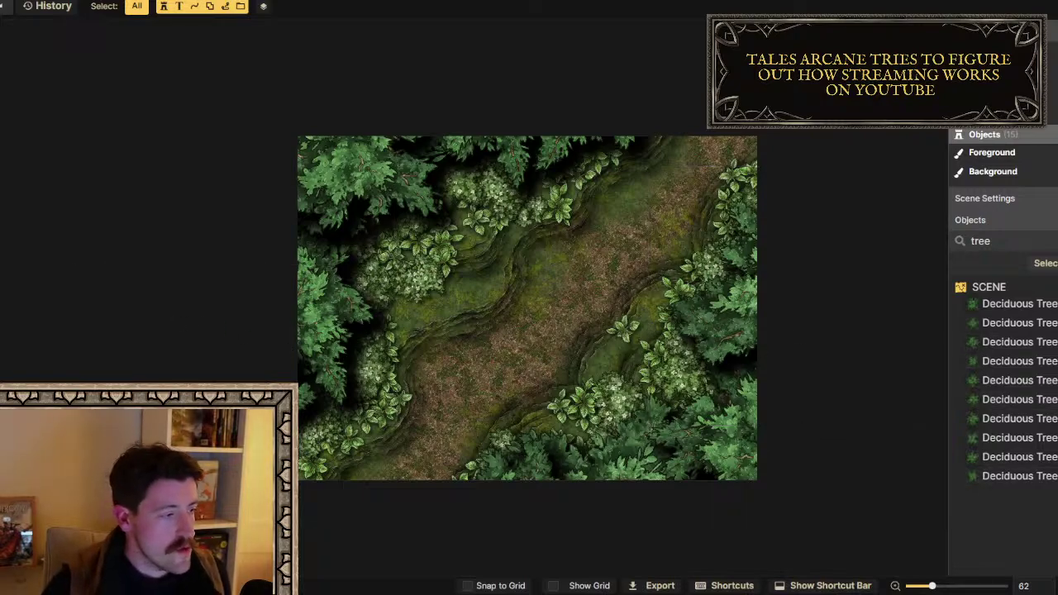
Apply the Saturation and Red Sky color filters to the map
left_click(9, 87)
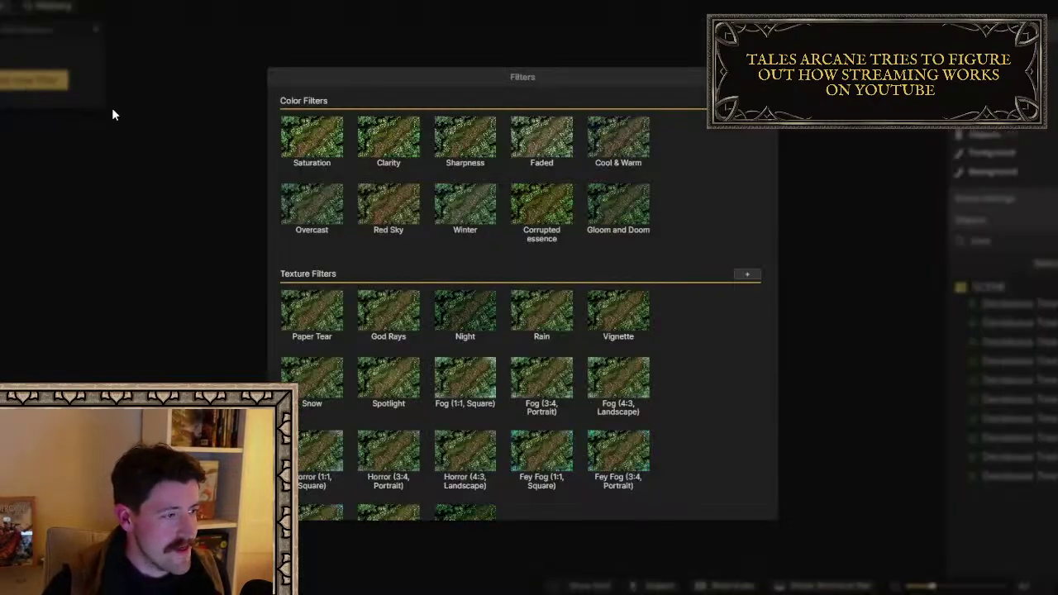
left_click(314, 138)
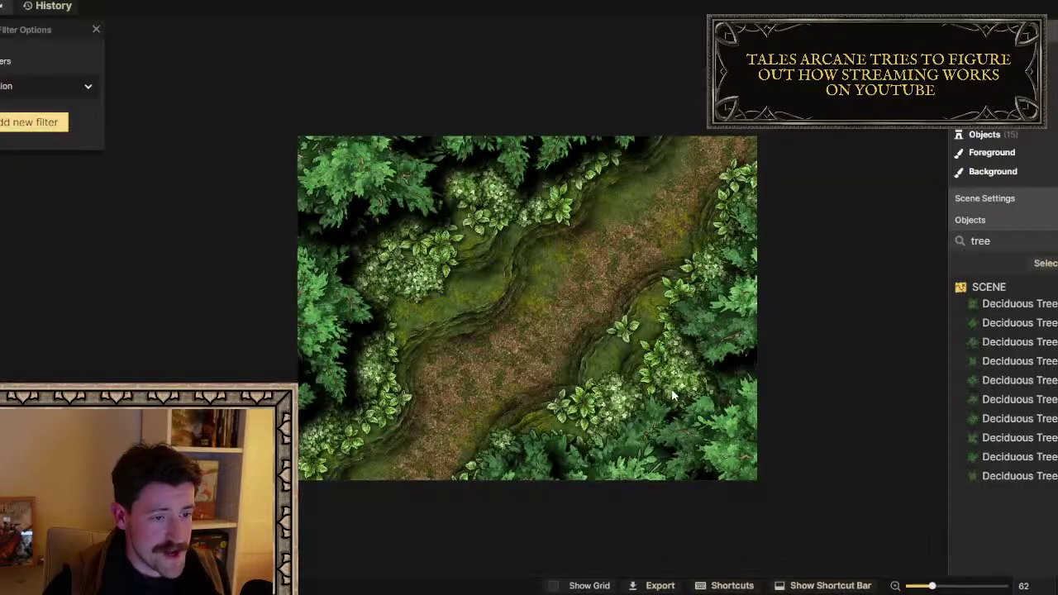
left_click(39, 122)
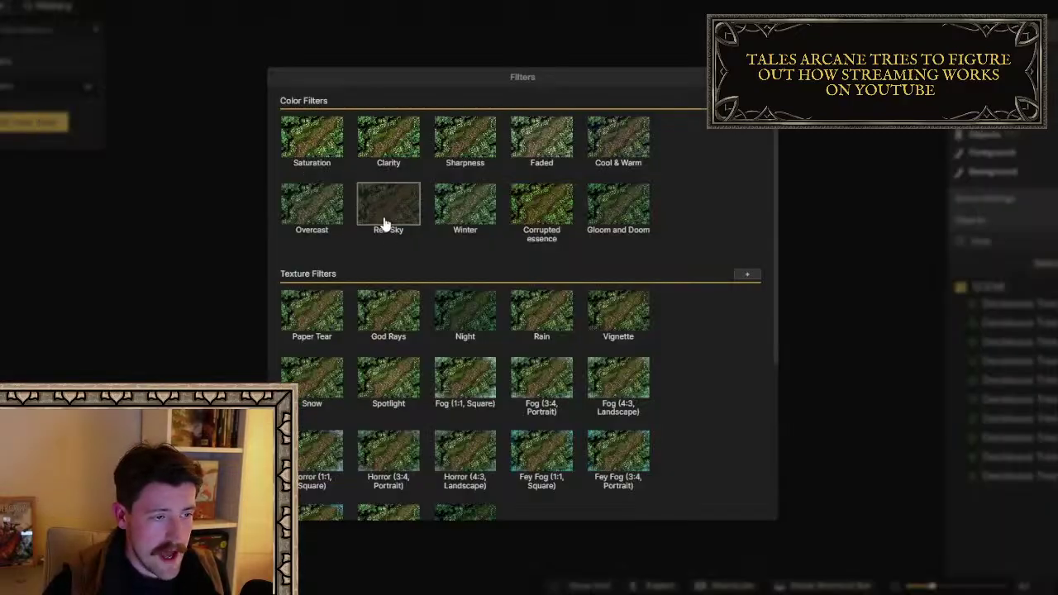
left_click(383, 223)
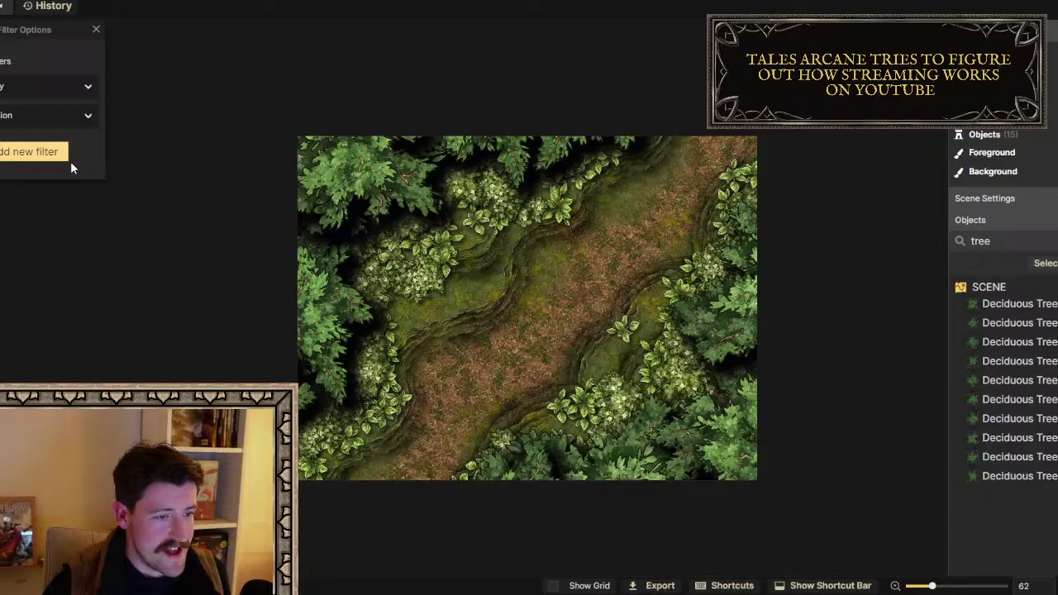
Add the God Rays texture filter to the map and set its opacity to 100
left_click(49, 154)
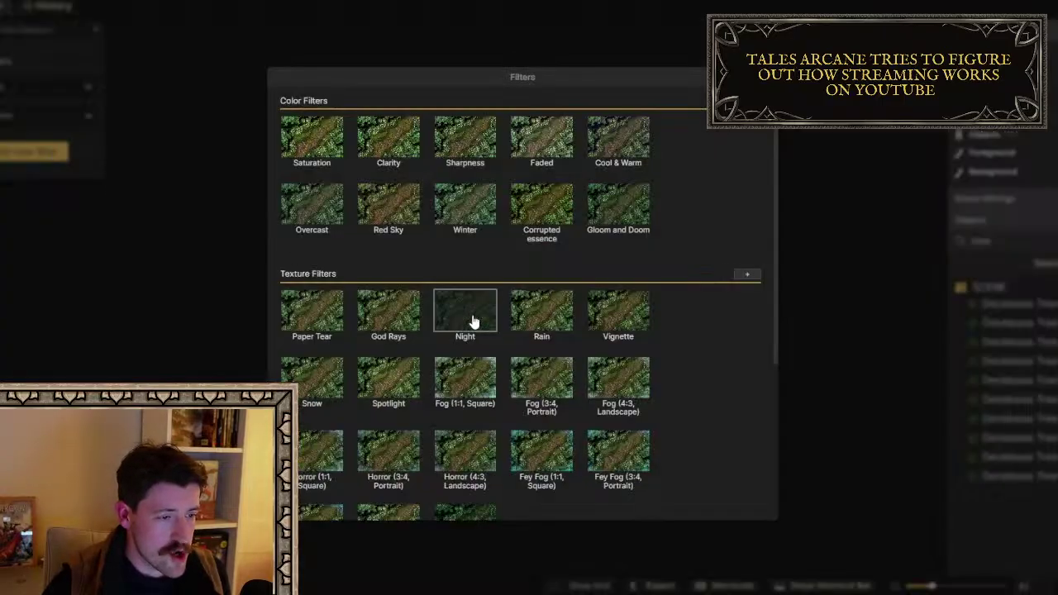
left_click(374, 306)
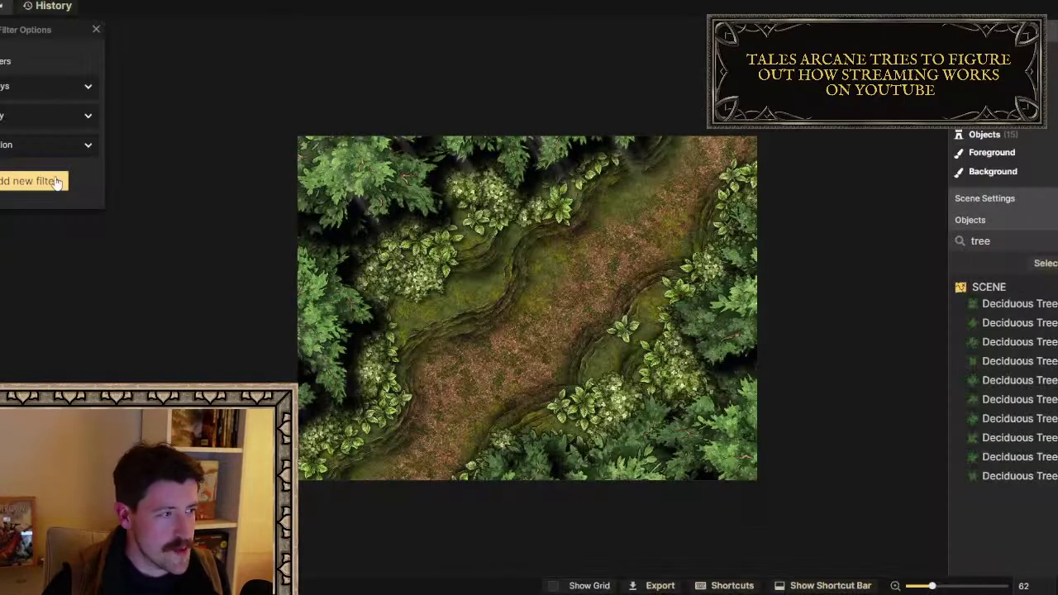
left_click(27, 88)
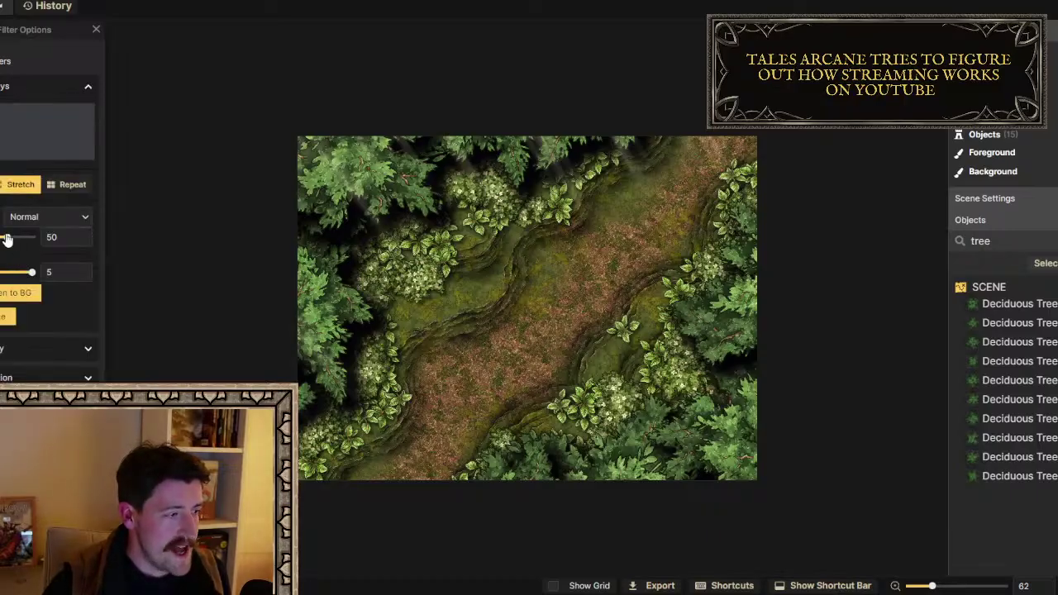
left_click_drag(6, 240, 106, 249)
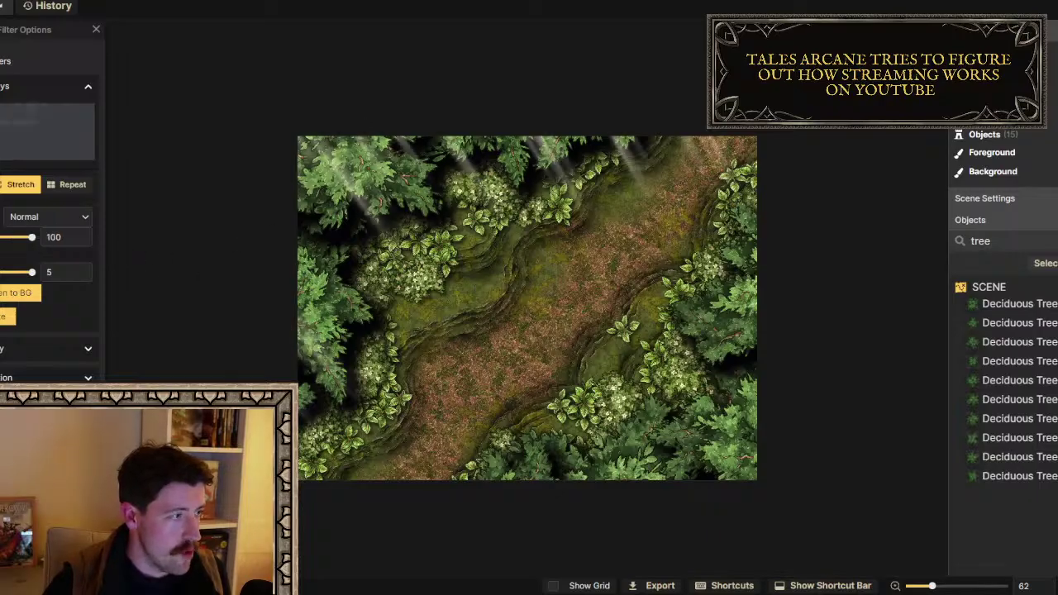
Search the stamp catalog for forest, filter by the Forest pack, and choose the broken log stamp from the Wood assets
key("s")
left_click(7, 140)
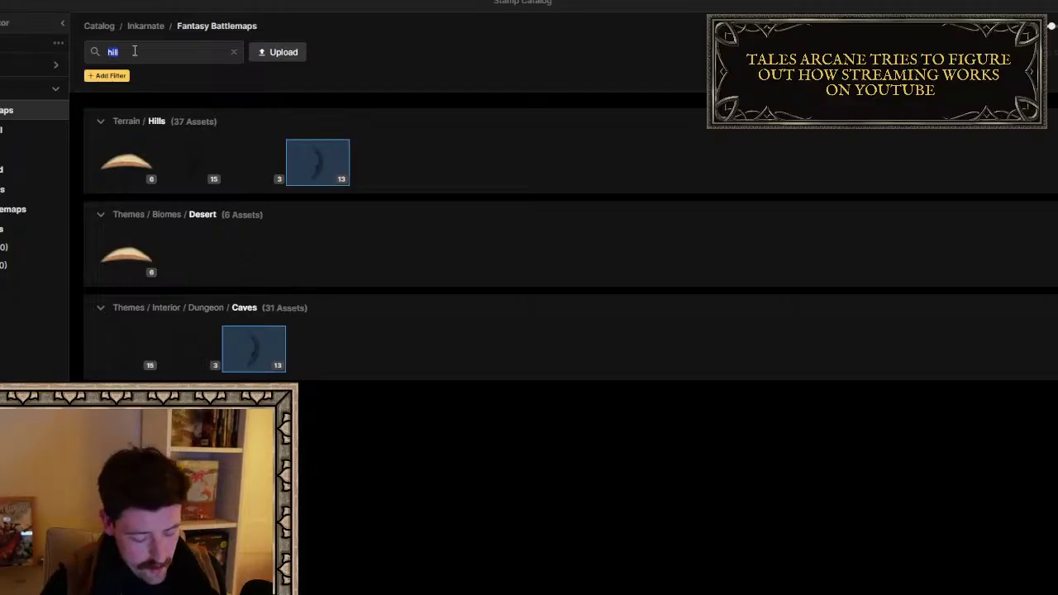
type("forest")
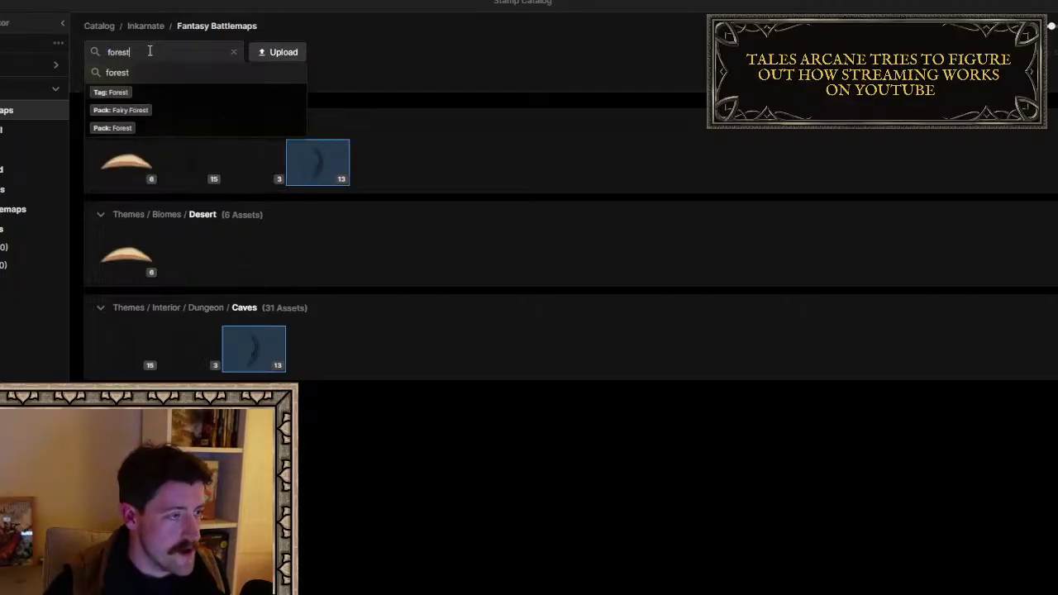
left_click(120, 130)
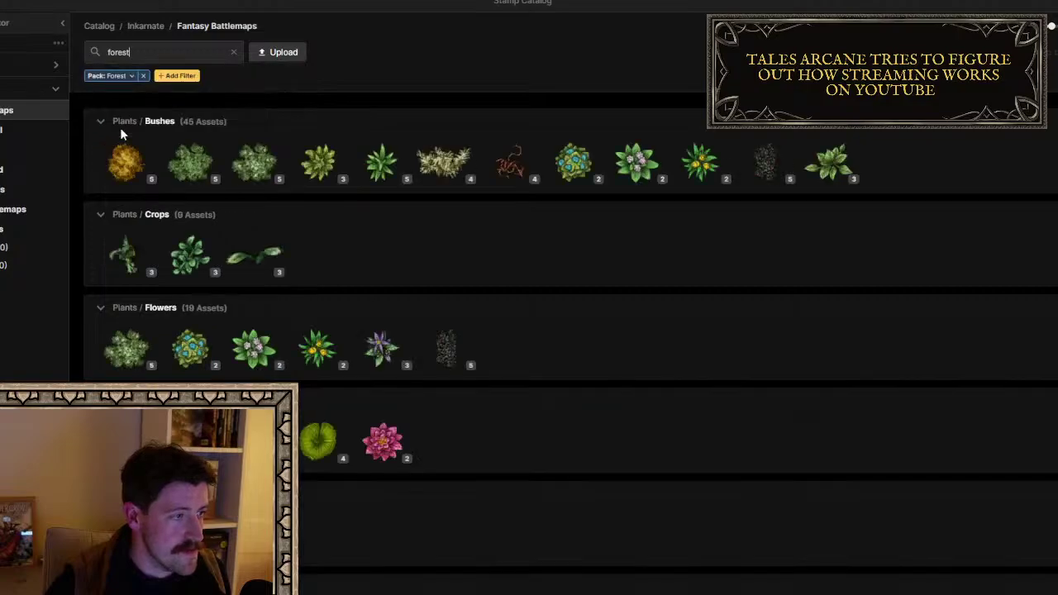
scroll(567, 287, "down", 10)
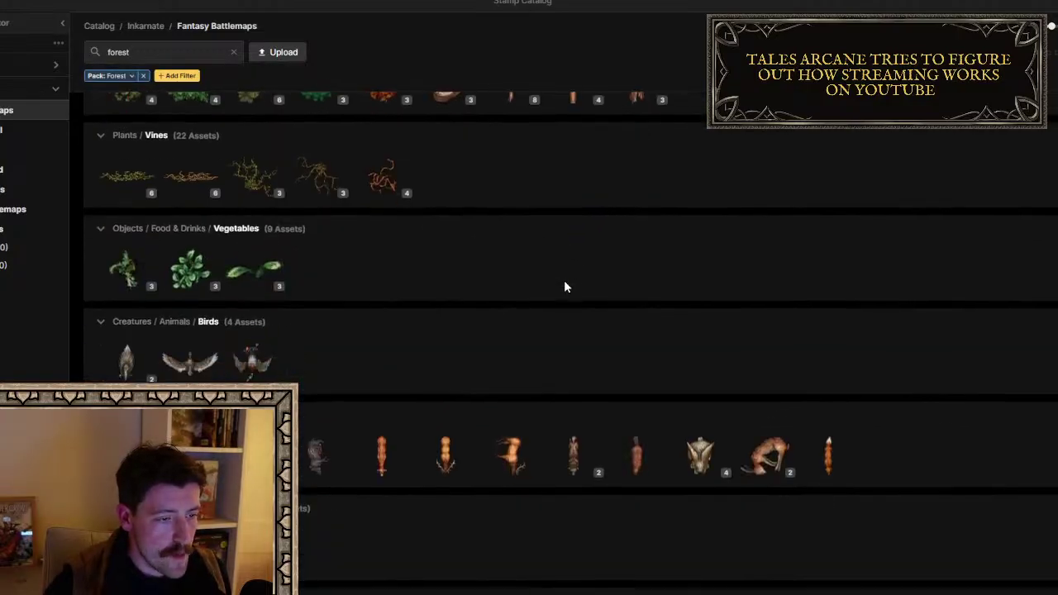
scroll(565, 287, "down", 4)
scroll(564, 286, "down", 4)
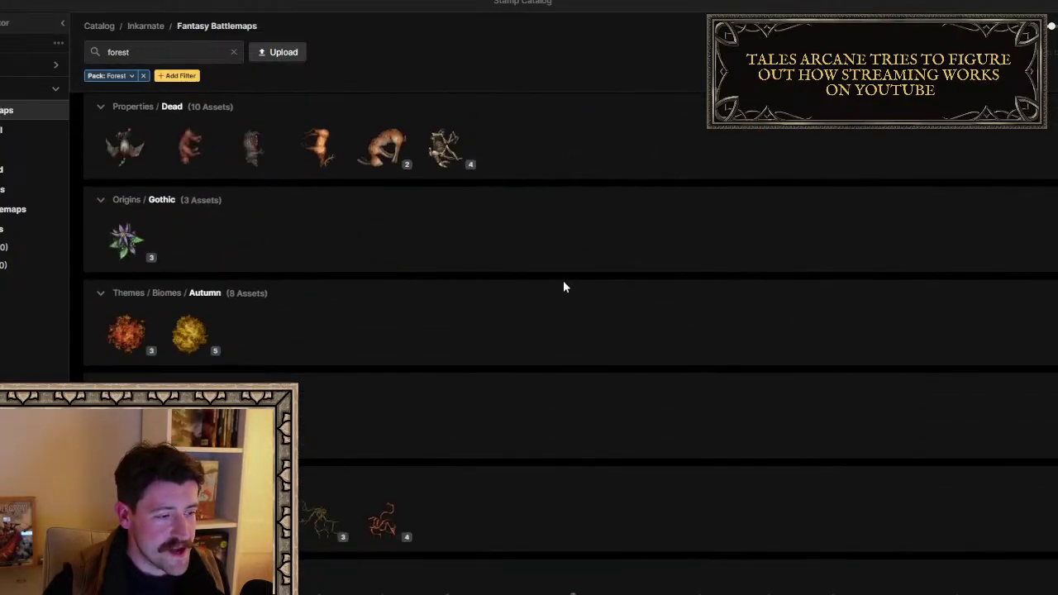
scroll(564, 287, "up", 3)
left_click(310, 302)
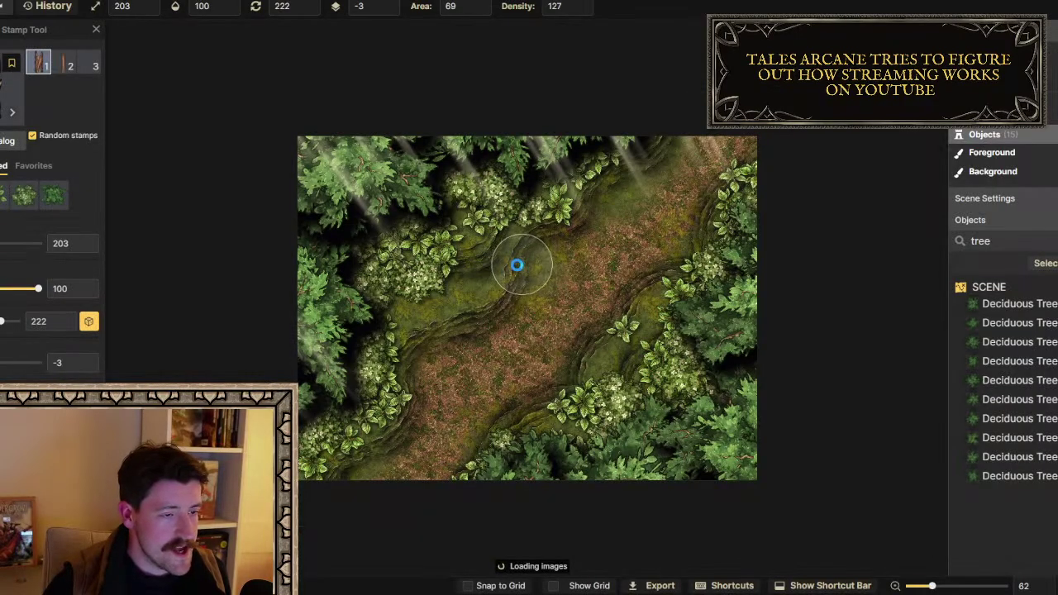
Scatter broken logs among the plants on both ledges at size 134, with area 0, density 10 and randomized rotation
scroll(83, 355, "down", 3)
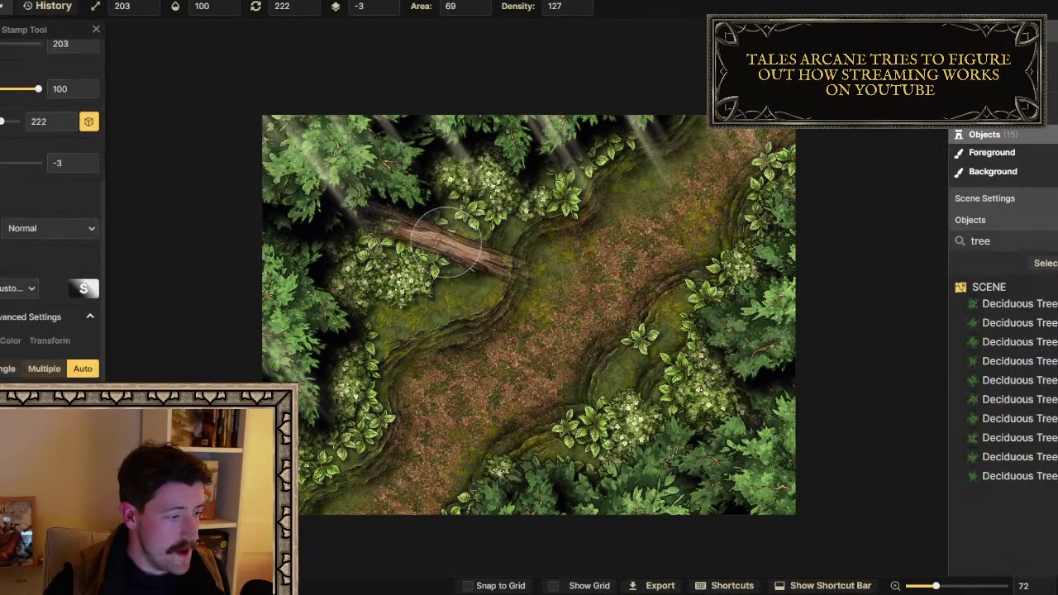
left_click(451, 240)
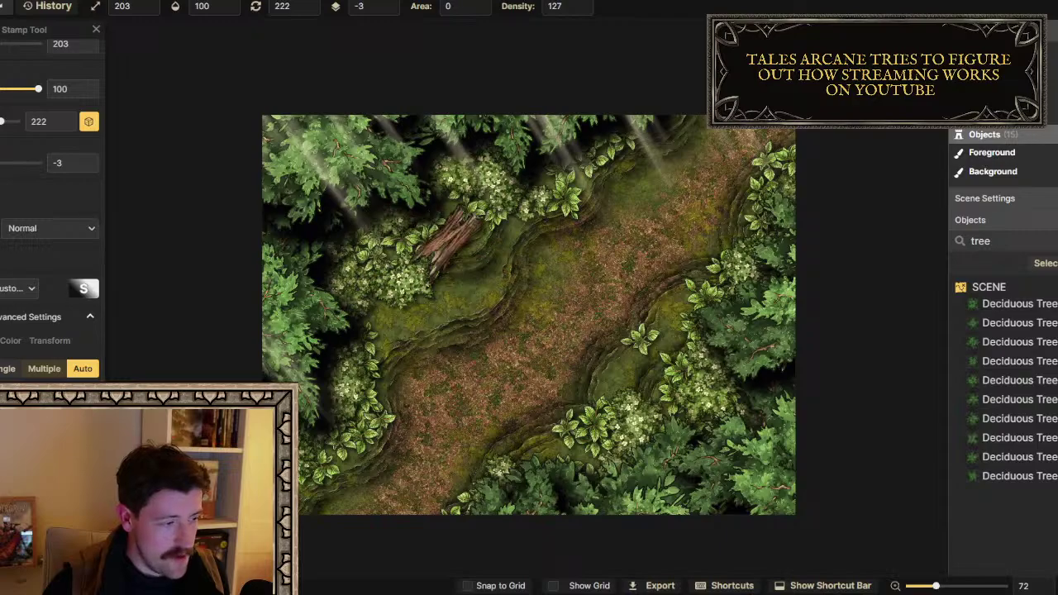
scroll(56, 198, "up", 2)
scroll(46, 182, "up", 1)
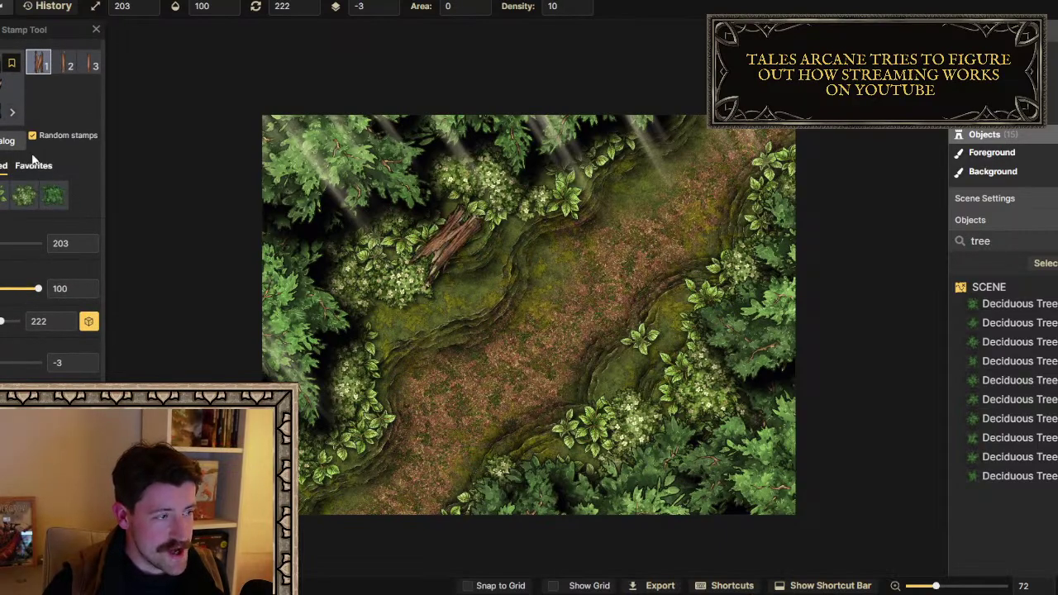
left_click_drag(25, 243, 16, 243)
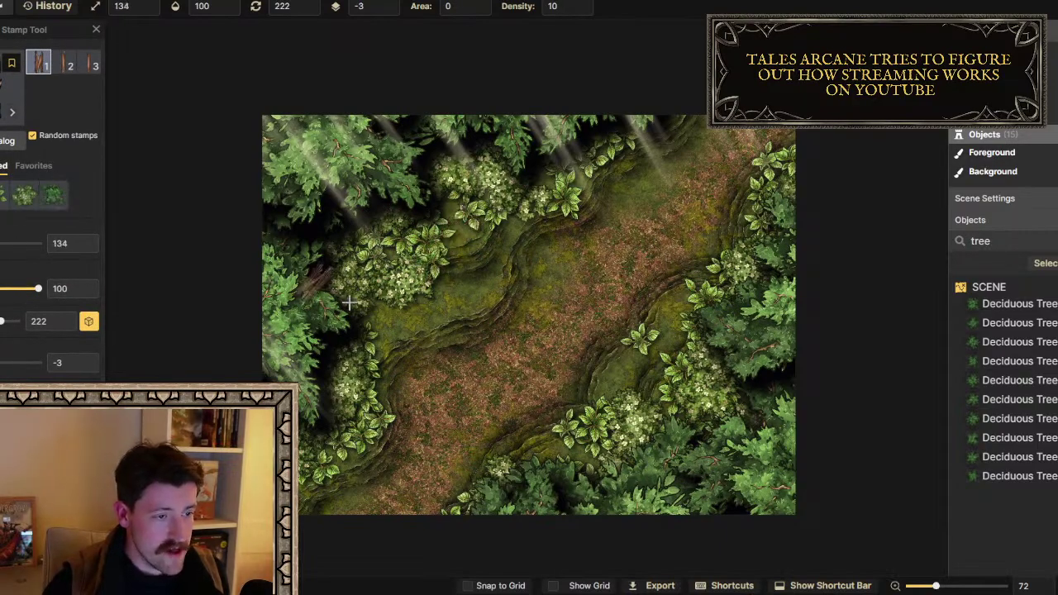
left_click(460, 304)
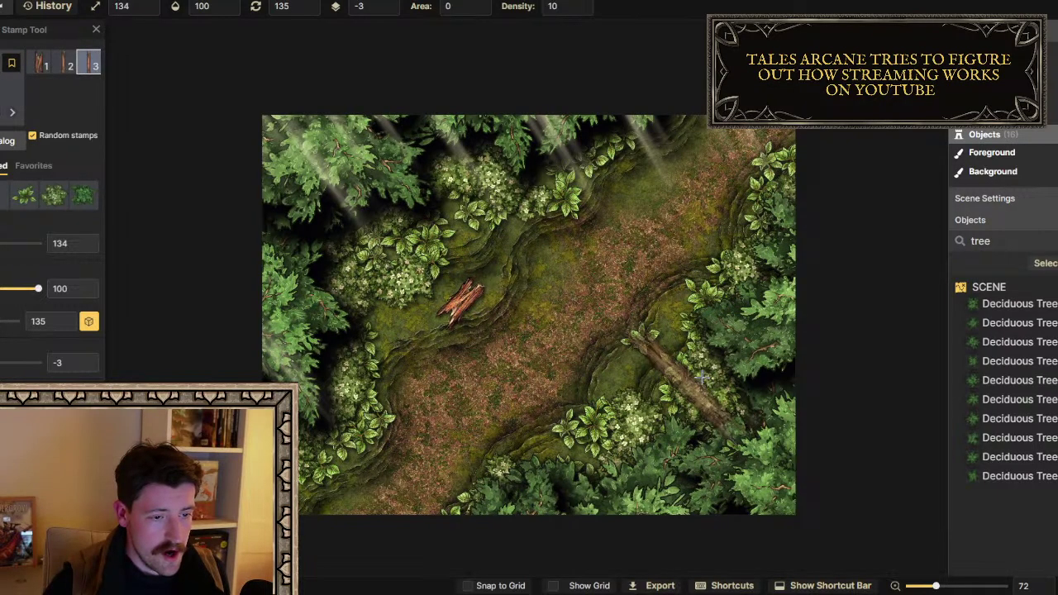
left_click(742, 204)
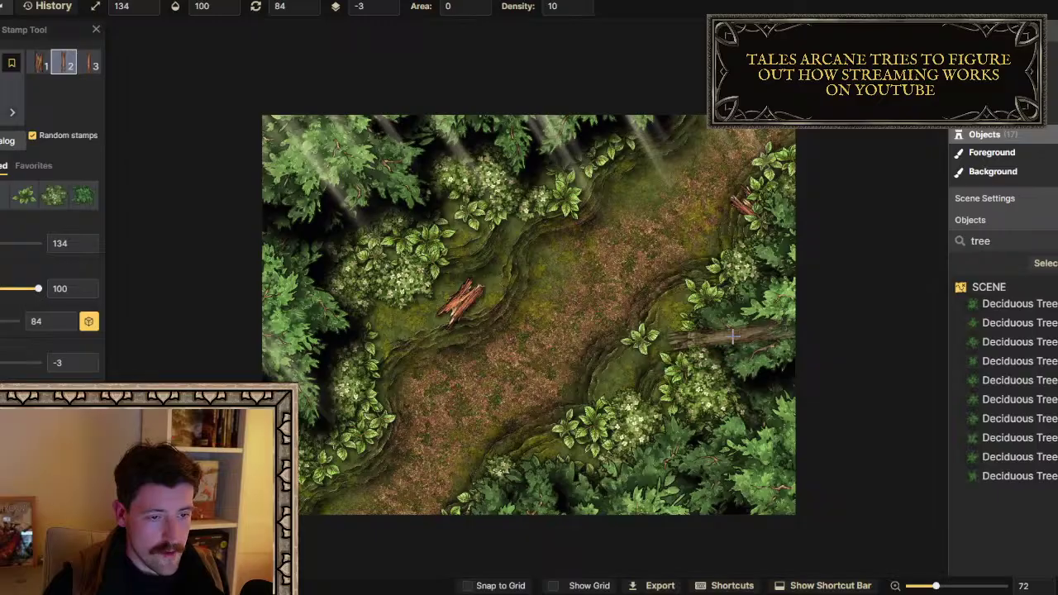
left_click(728, 339)
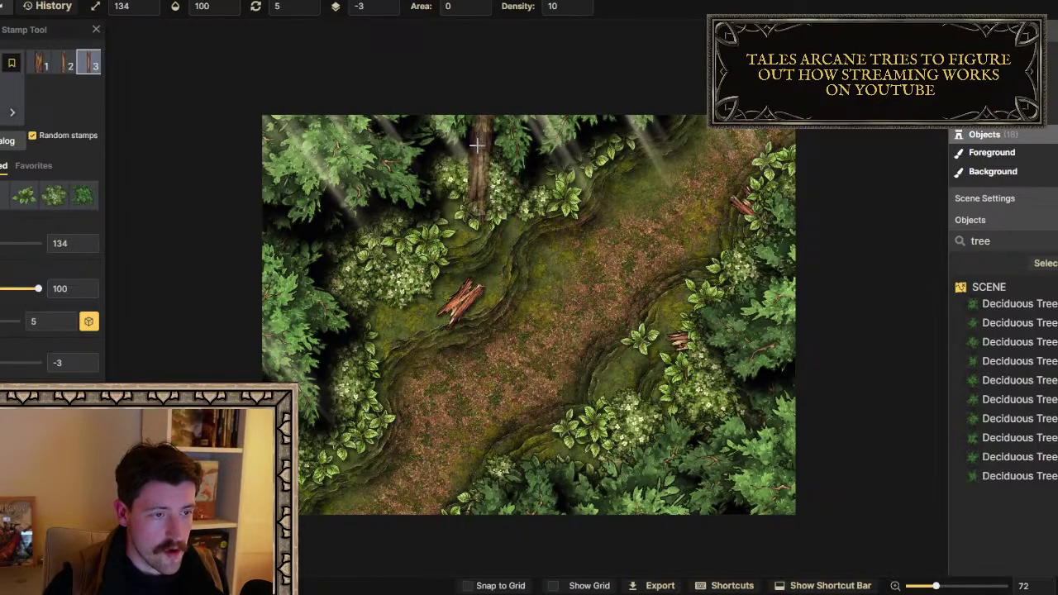
left_click(337, 342)
Search the stamp catalog for vine with the Forest pack filter removed, and choose the leafy vine stamp with eight variations
left_click(16, 89)
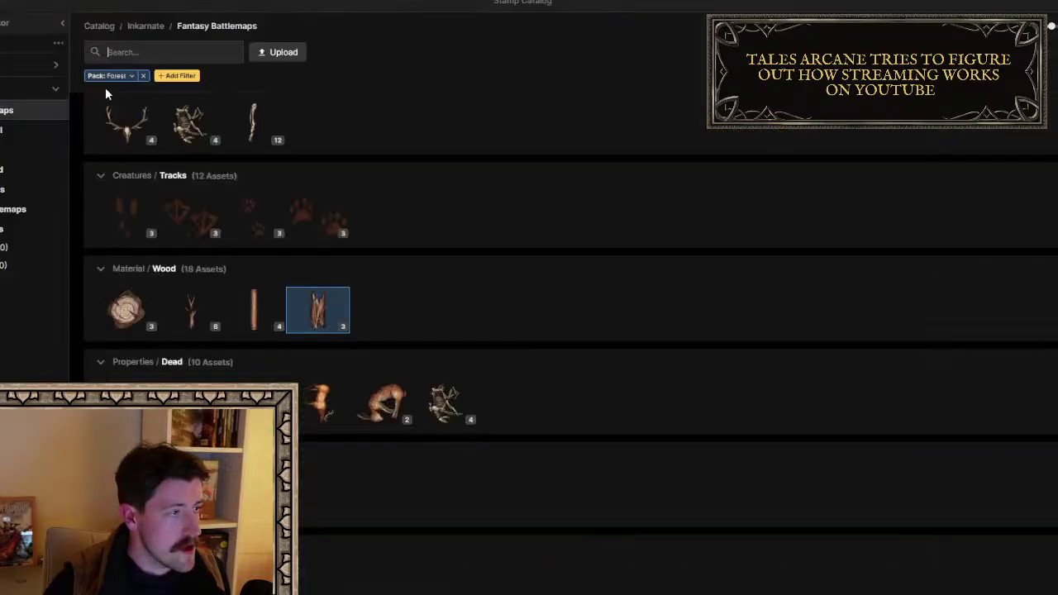
type("vine")
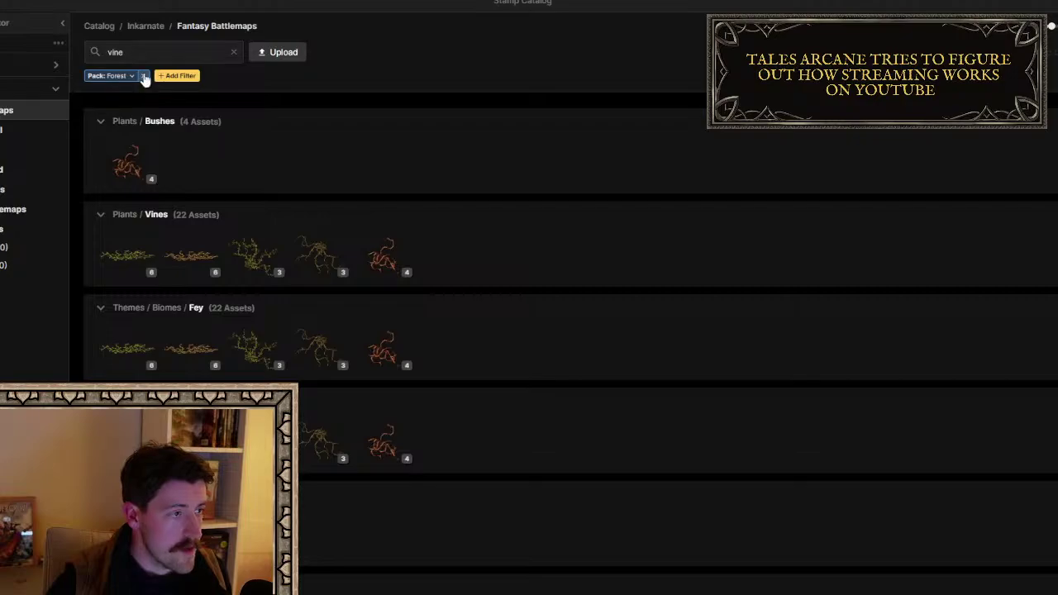
left_click(143, 75)
left_click(897, 355)
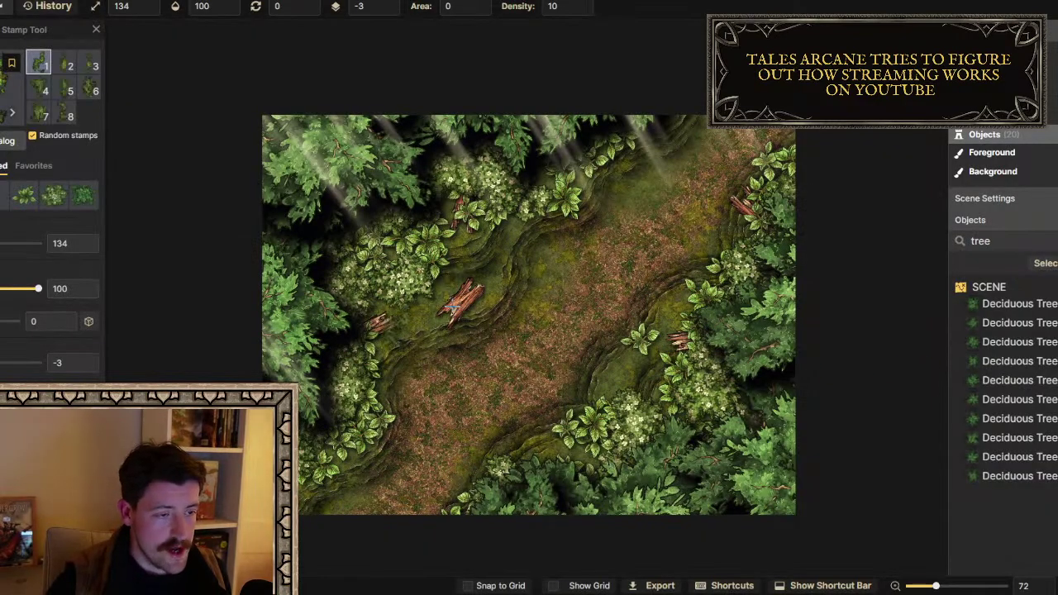
Place vines over the broken logs on the left and right ledges and on the lower-right ledge's edge, at size 134 and rotation 0
scroll(453, 299, "up", 4)
scroll(453, 299, "up", 4)
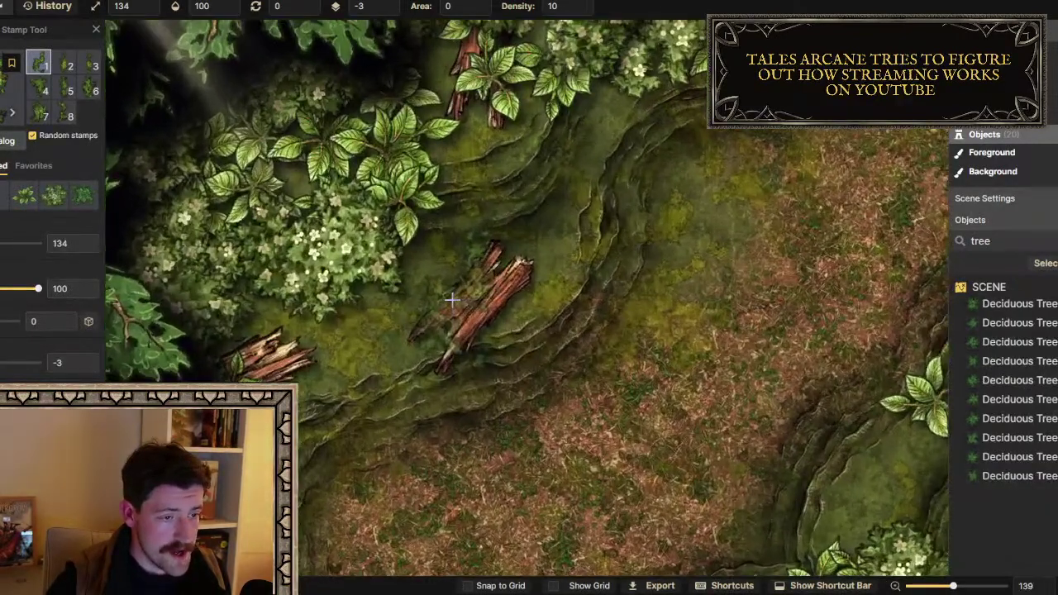
left_click(456, 291)
left_click(281, 332)
scroll(369, 380, "down", 1)
scroll(389, 365, "down", 5)
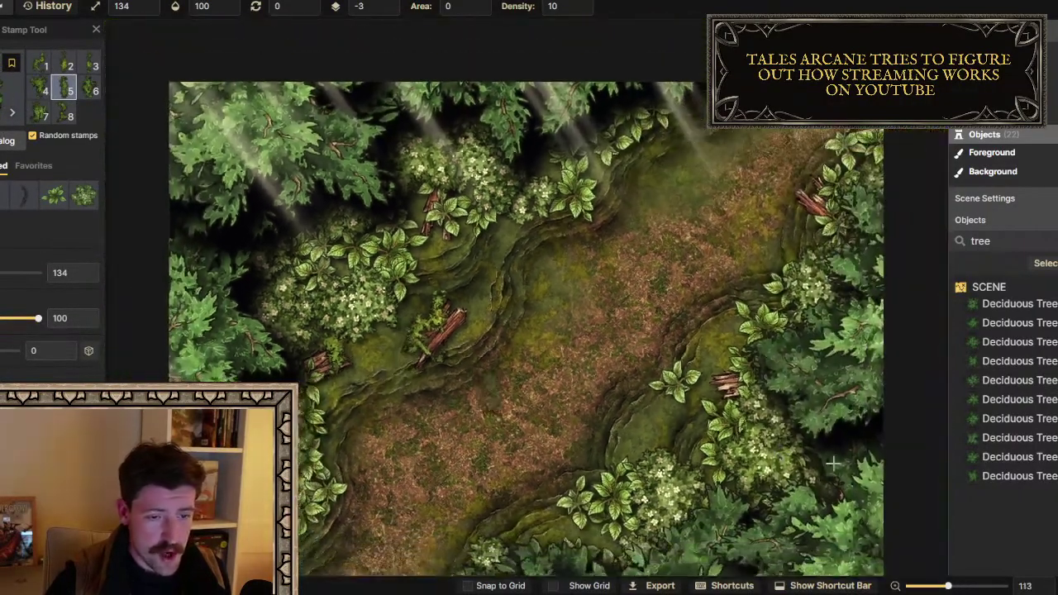
left_click(739, 389)
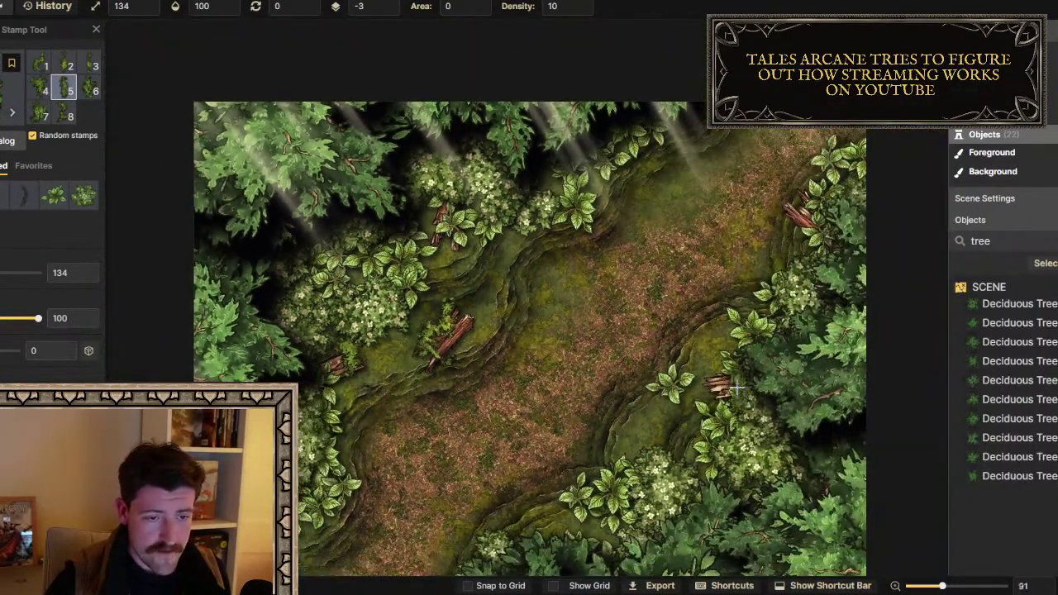
left_click(624, 432)
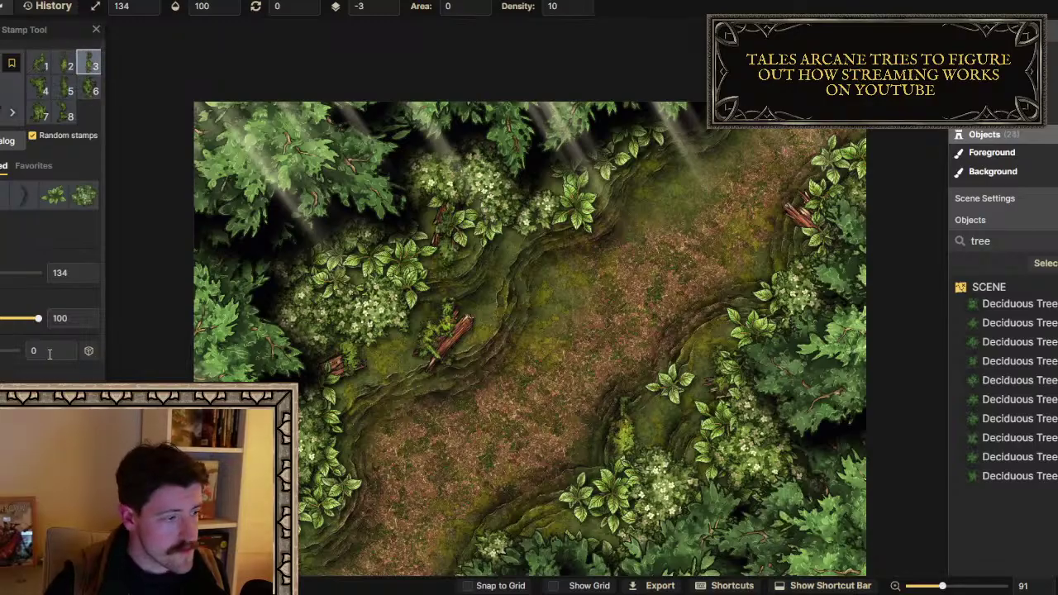
Randomize the vine rotation and place vines along the left ledge, the right ledge's edge and the lower-right ledge
left_click(86, 353)
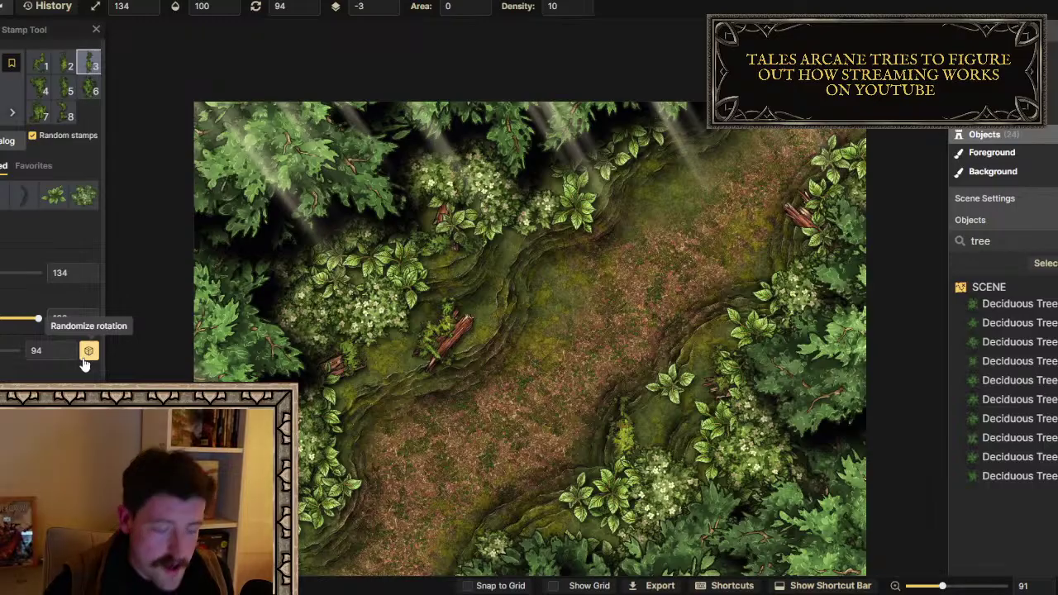
left_click(342, 412)
left_click(390, 493)
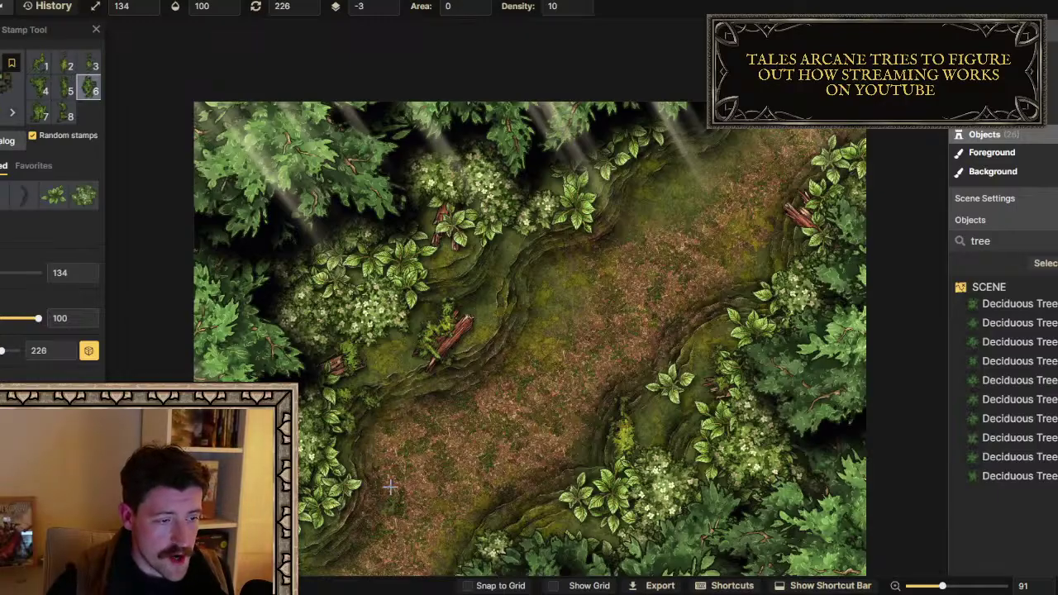
left_click(513, 244)
left_click(518, 296)
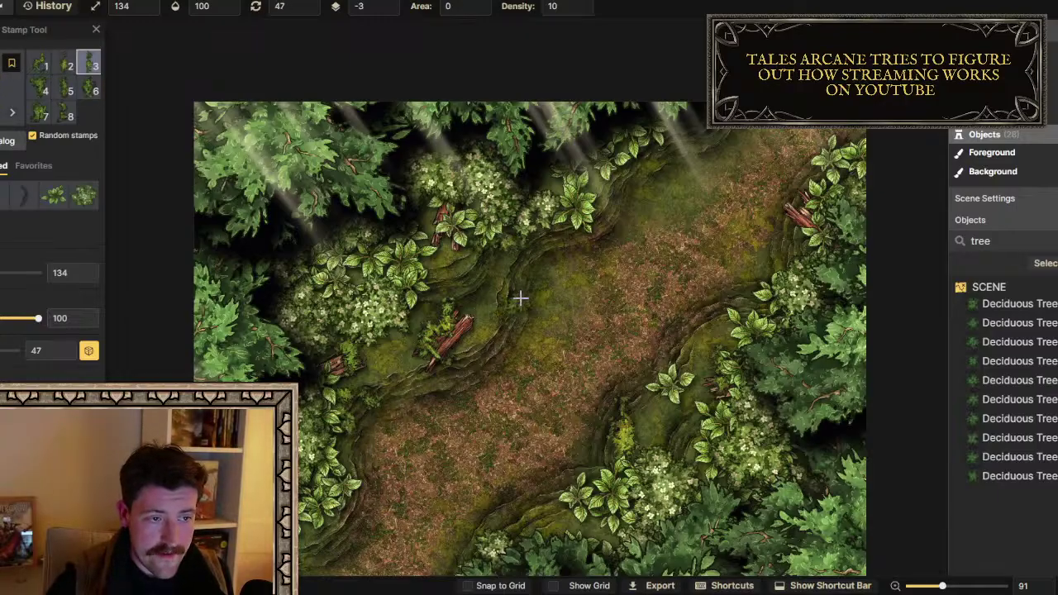
left_click(654, 298)
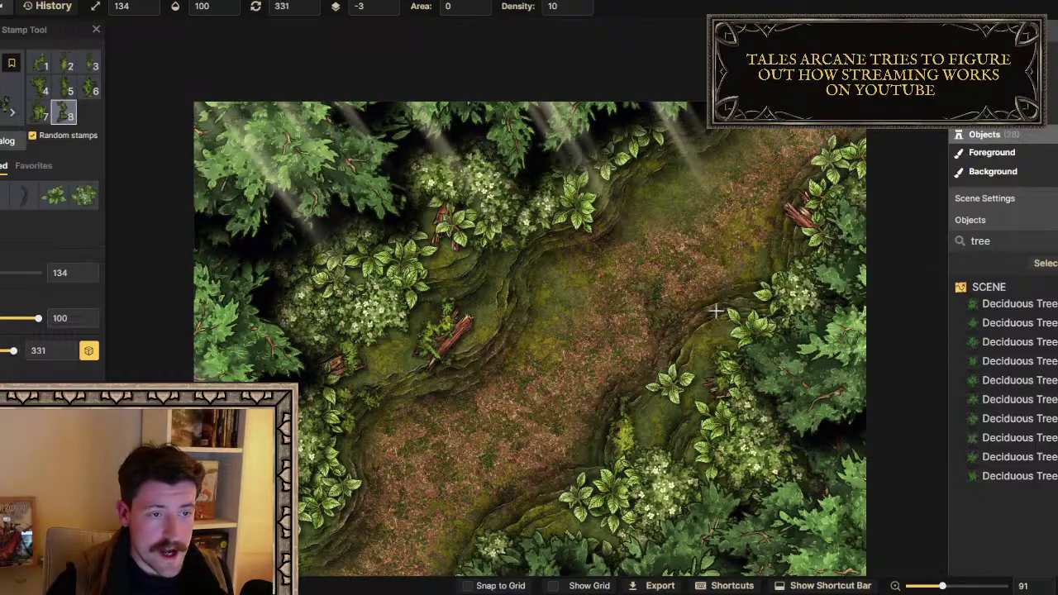
left_click(723, 388)
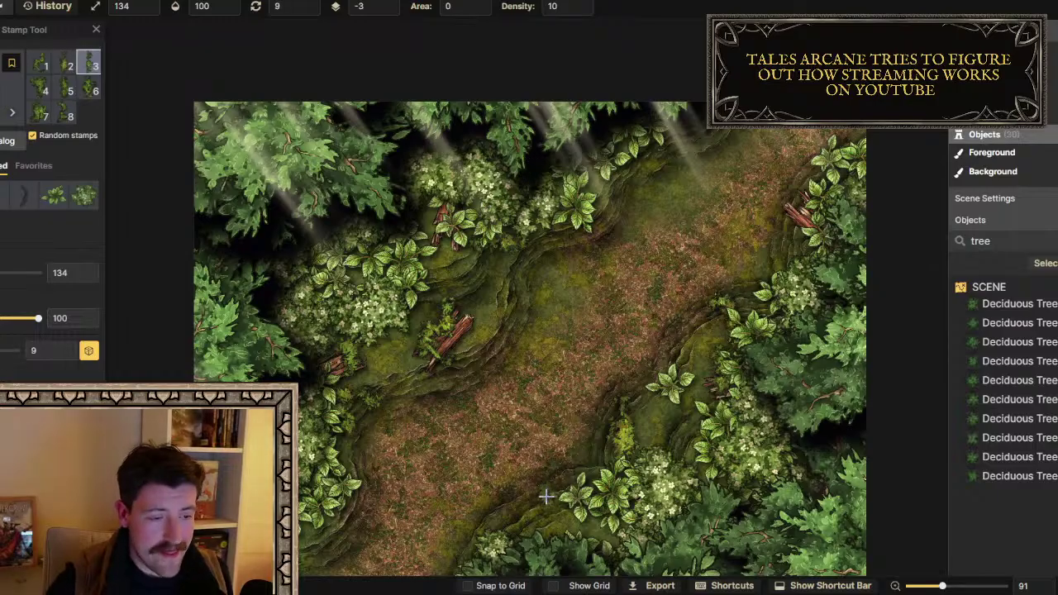
left_click(549, 534)
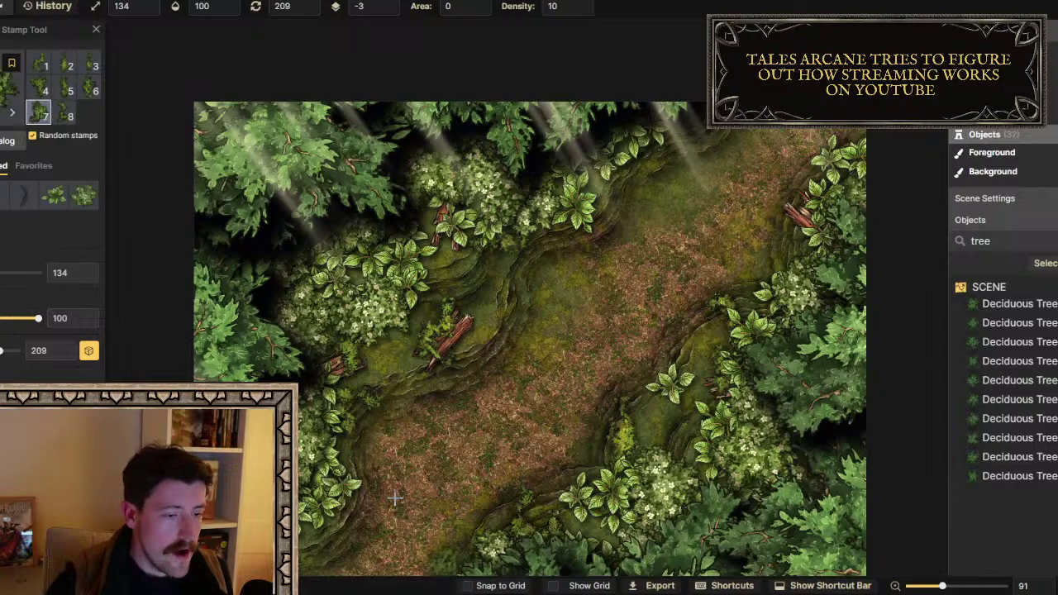
Add more randomly rotated vines along the lower-left ledge, the upper-left ledge's edge and the upper-right plants beside the path
left_click(370, 484)
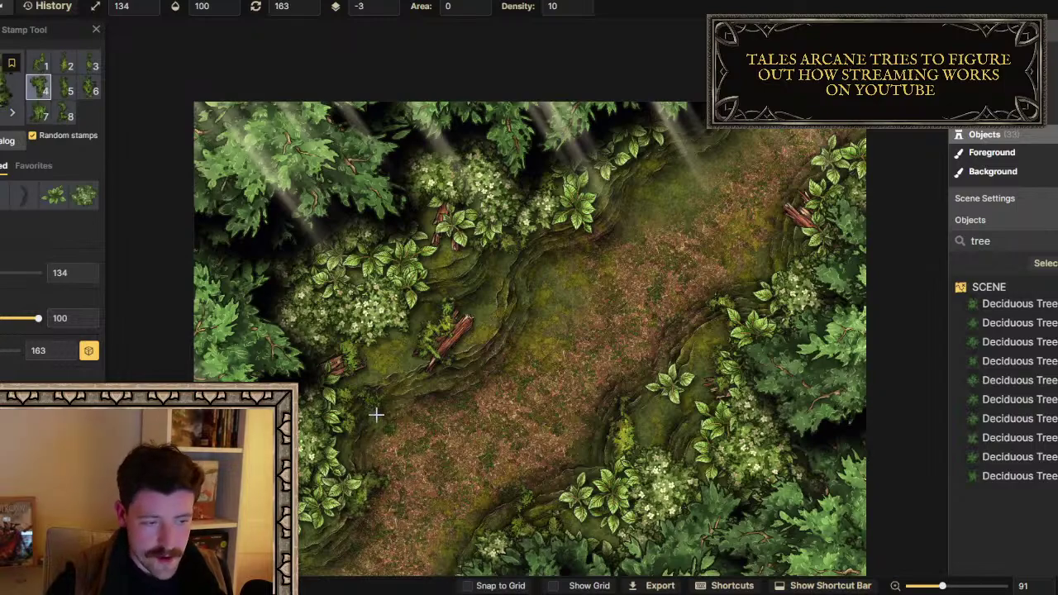
left_click(476, 420)
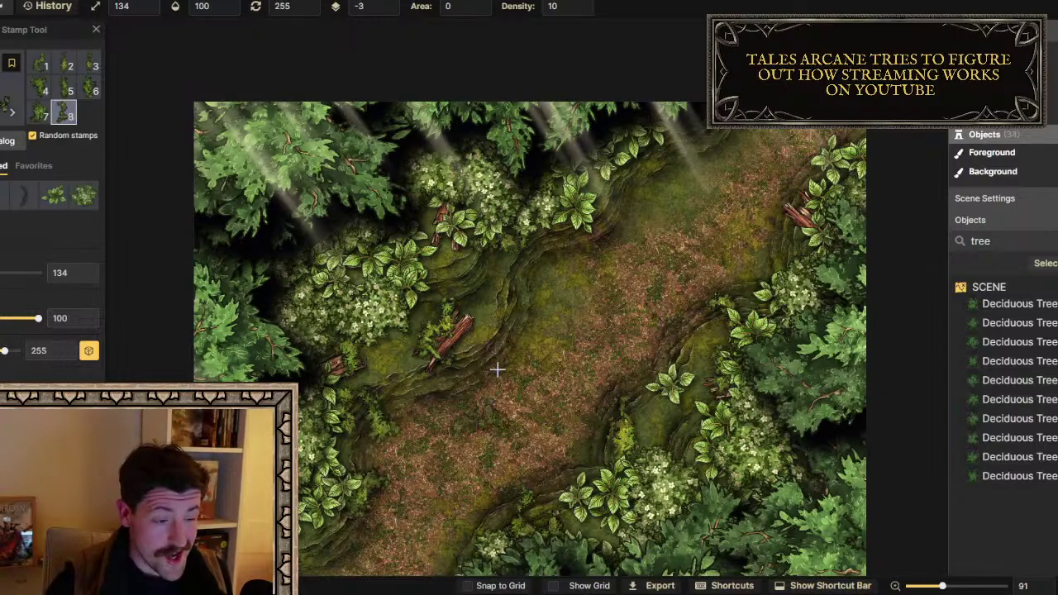
left_click(629, 190)
left_click(630, 187)
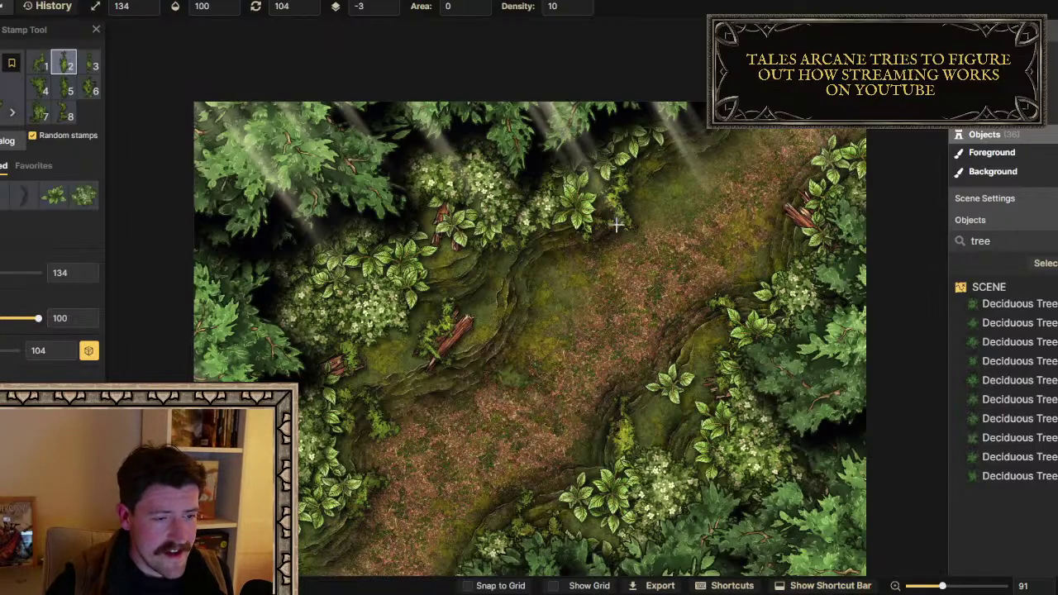
left_click(782, 263)
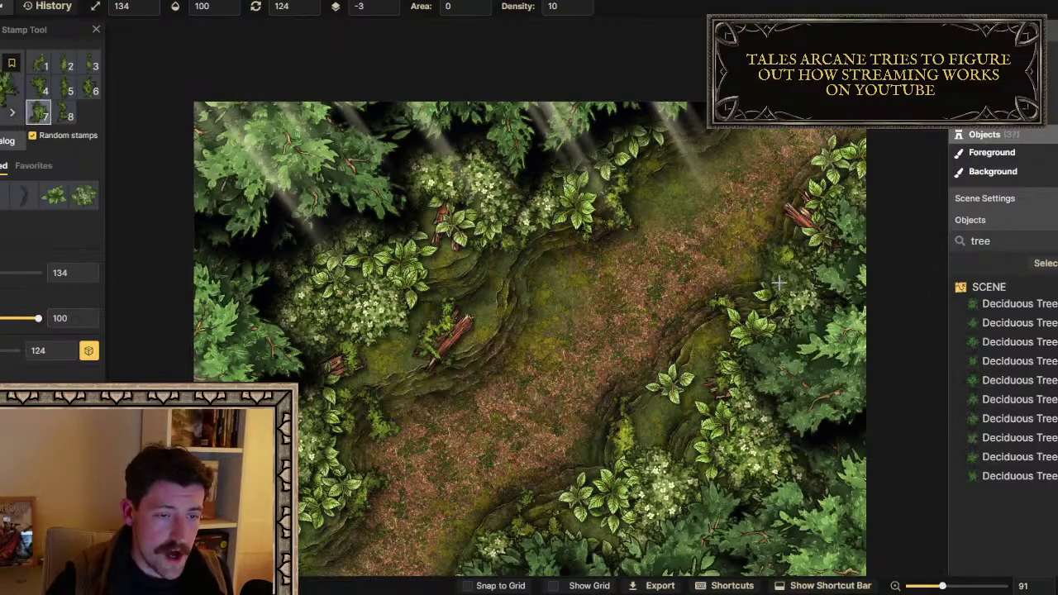
left_click(769, 277)
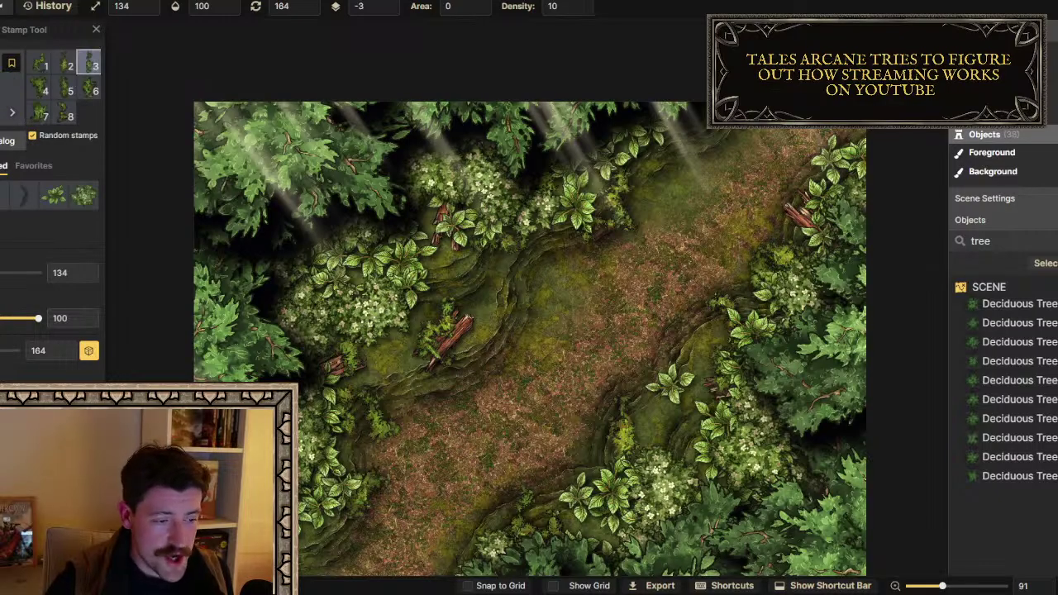
Add randomly rotated vines around the broken log on the left ledge and along the ledge's edge beside the path
left_click(430, 414)
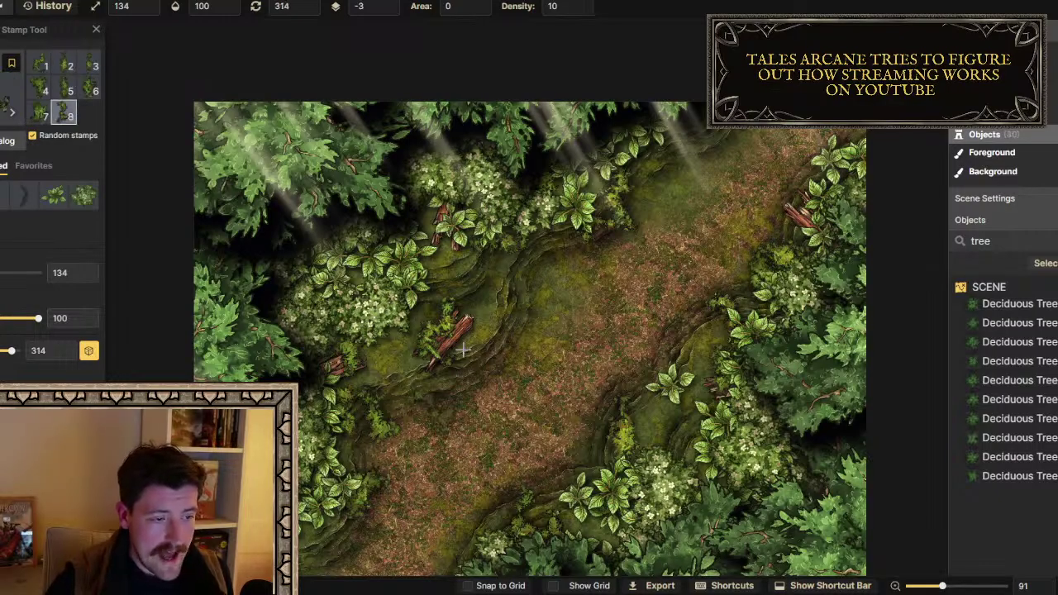
left_click(504, 307)
left_click(465, 267)
left_click(526, 287)
left_click(529, 289)
Place more random vines along the lower-right ledge's edge, on the lower-left ledge and among the upper-left ledge's plants
left_click_drag(607, 378, 598, 253)
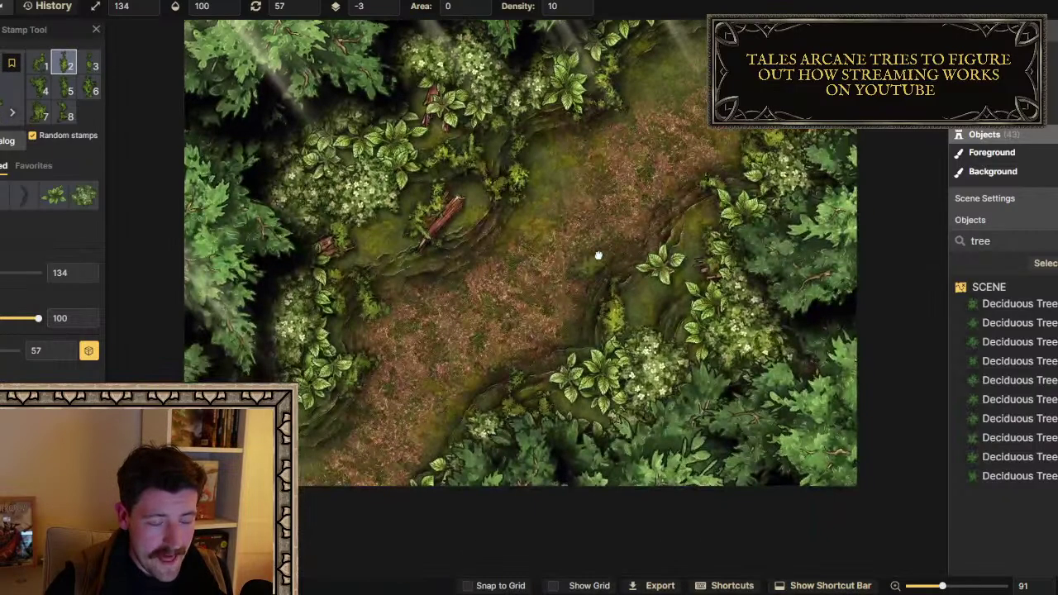
left_click(480, 396)
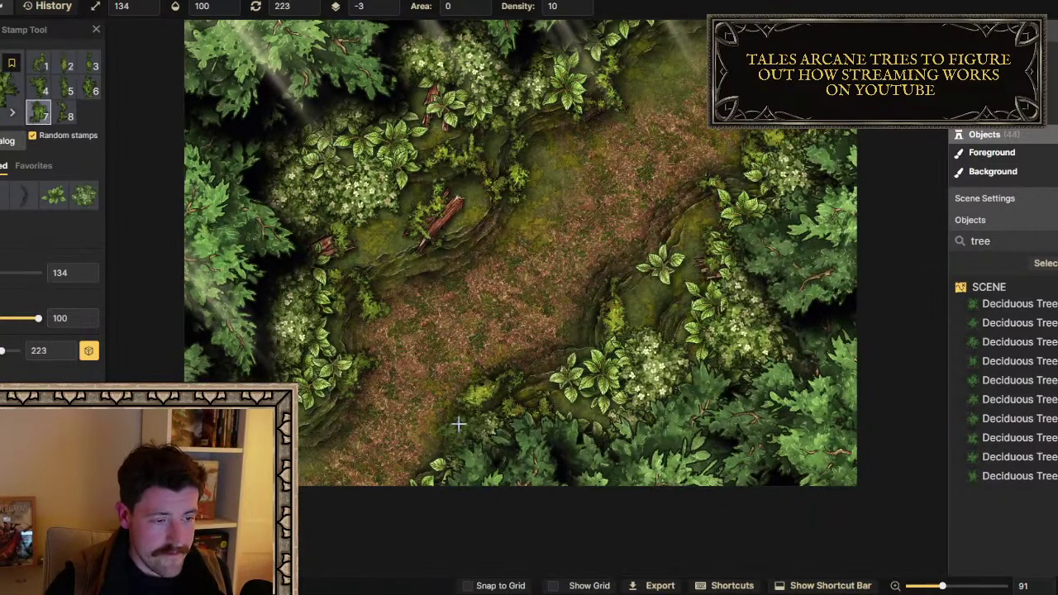
left_click(460, 427)
left_click(439, 449)
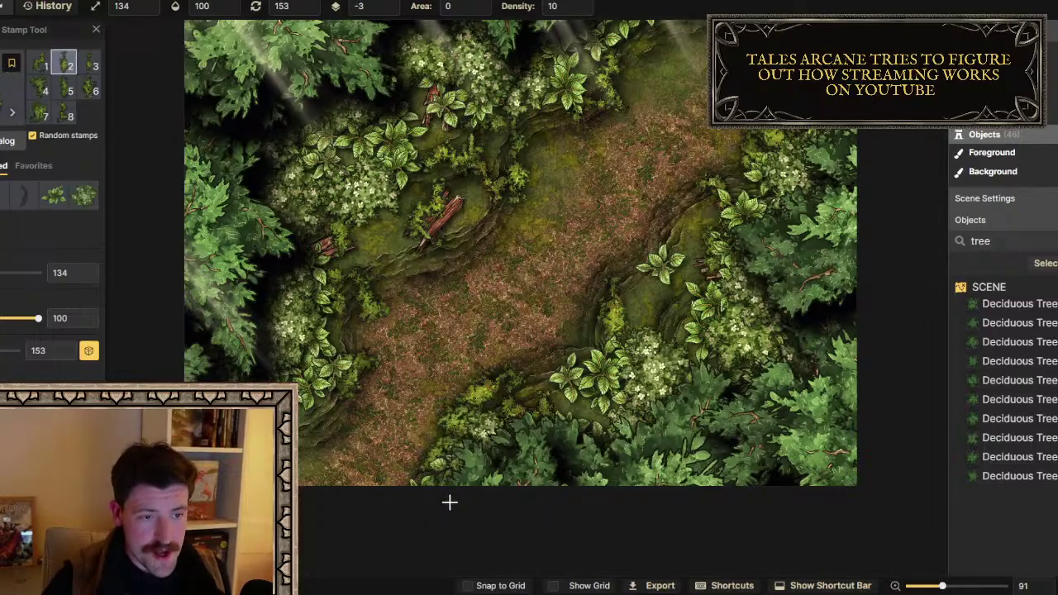
scroll(419, 496, "down", 3)
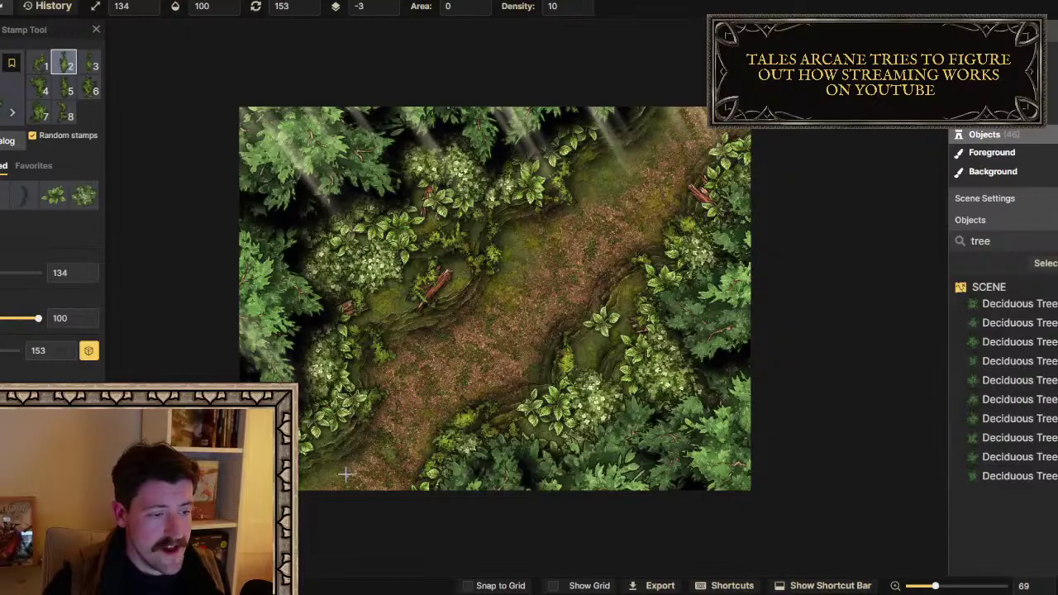
left_click(351, 431)
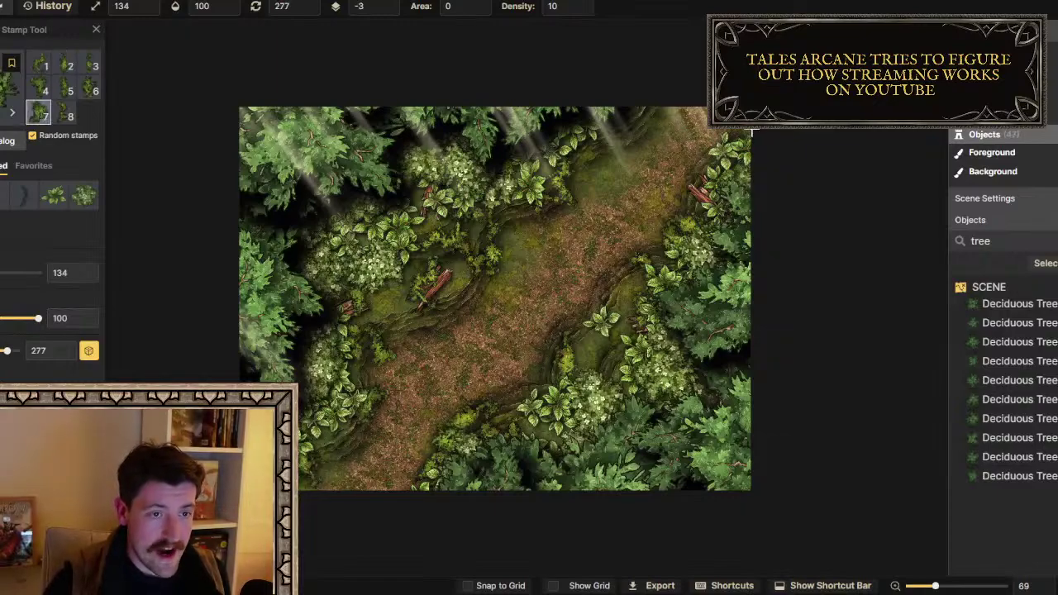
left_click(559, 206)
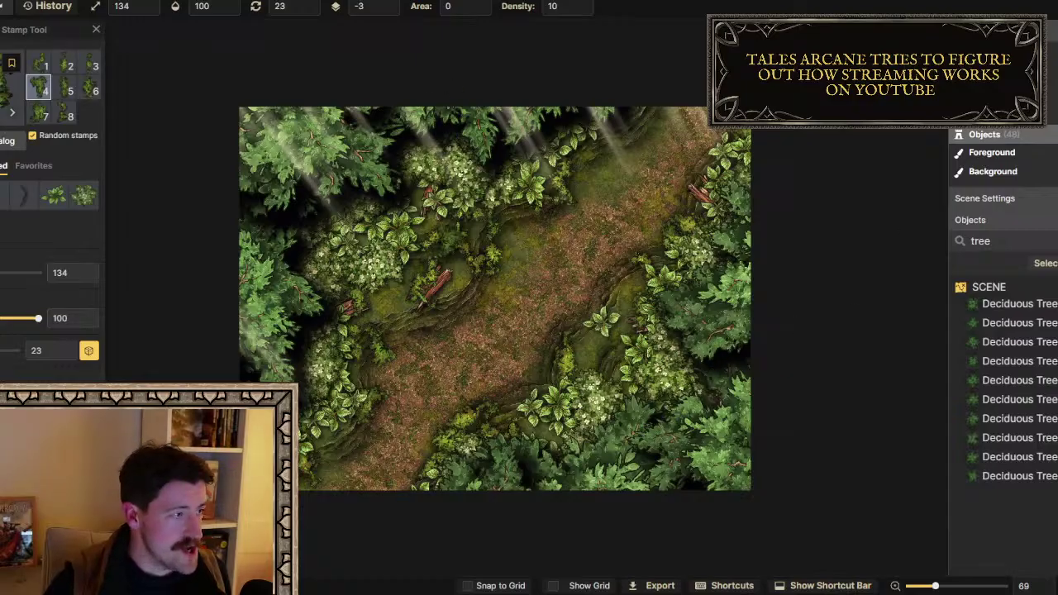
Search the foreground brush textures for mud, choose the darker mud texture, and paint it lightly over the path at size 75 and opacity 44
key("b")
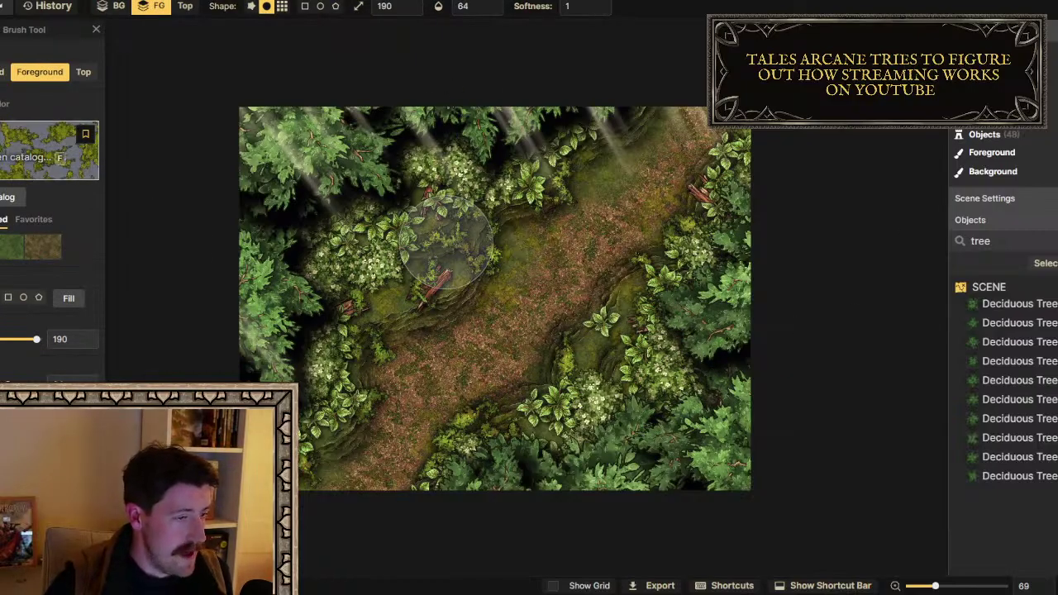
left_click(3, 142)
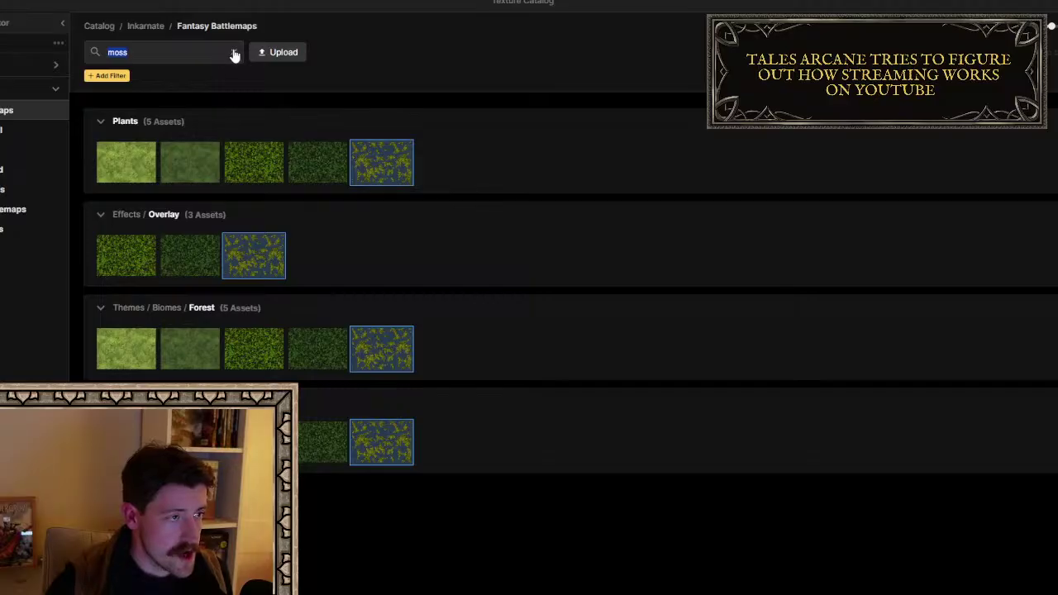
key("BackSpace")
type("mud")
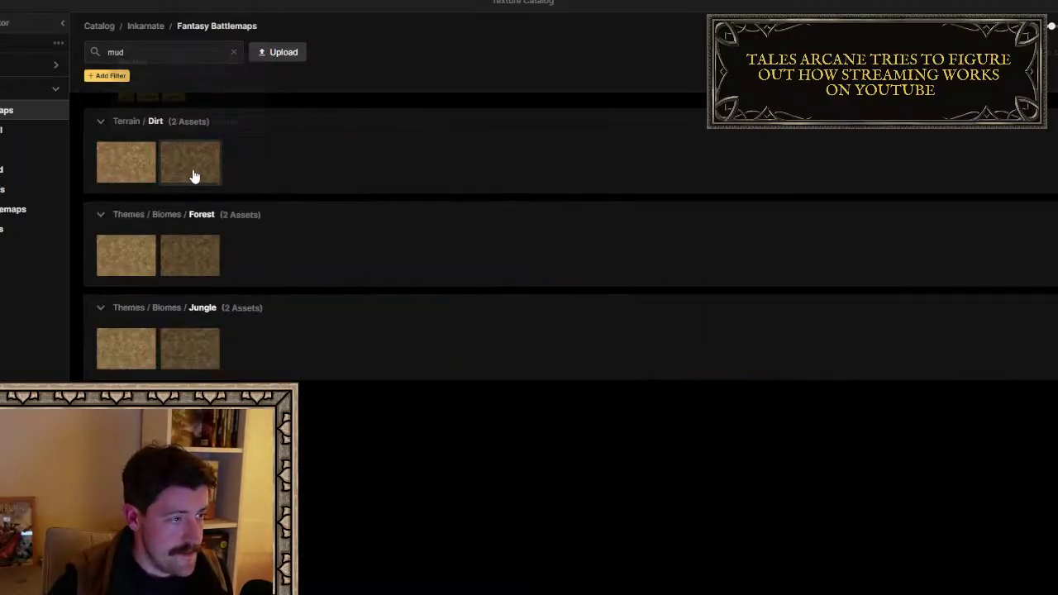
left_click(192, 169)
left_click(10, 341)
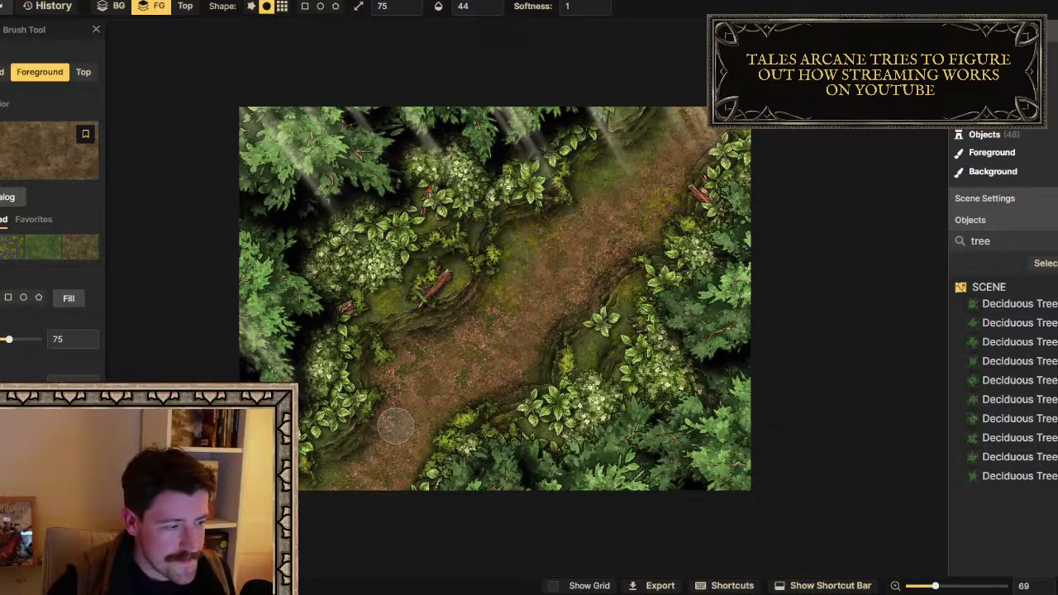
Raise the mud brush's opacity to 69 and paint more mud along the full length of the path
key("e")
key("e")
key("e")
key("e")
key("e")
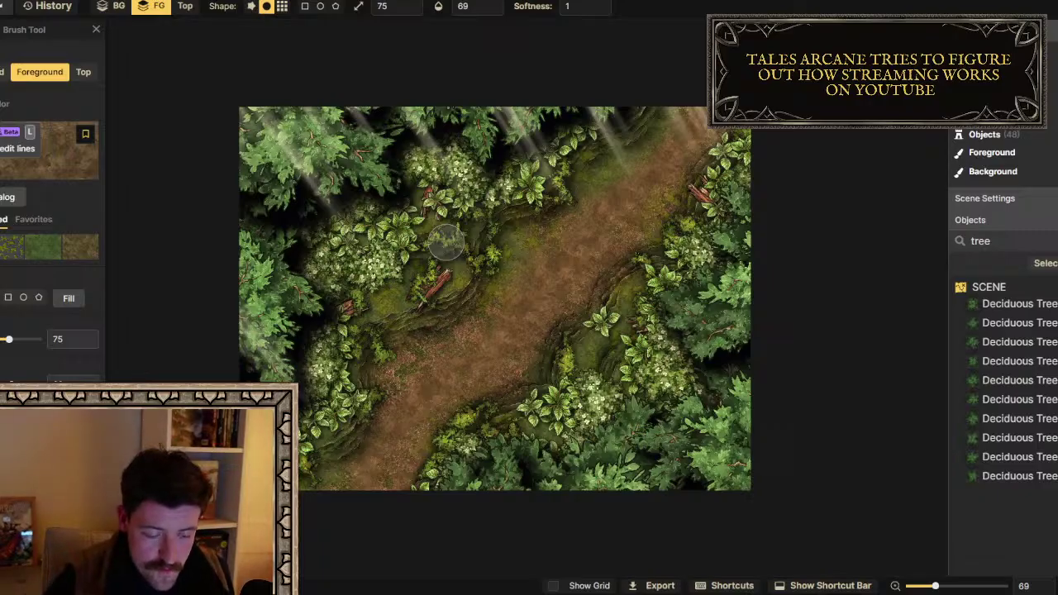
Activate the free-draw Line tool and set its stroke color to dark brown #49351d
key("l")
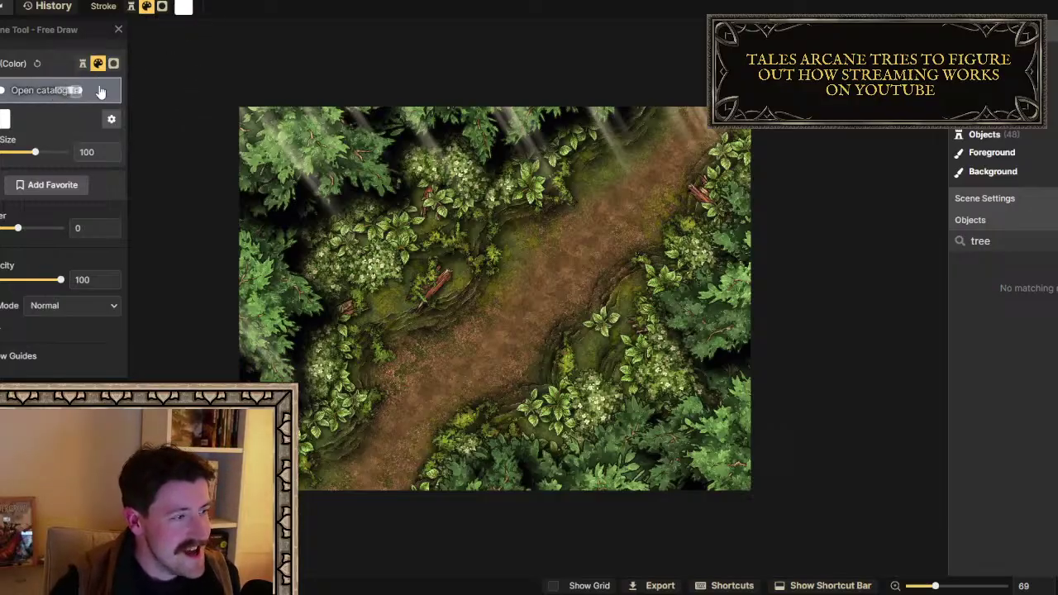
left_click(61, 91)
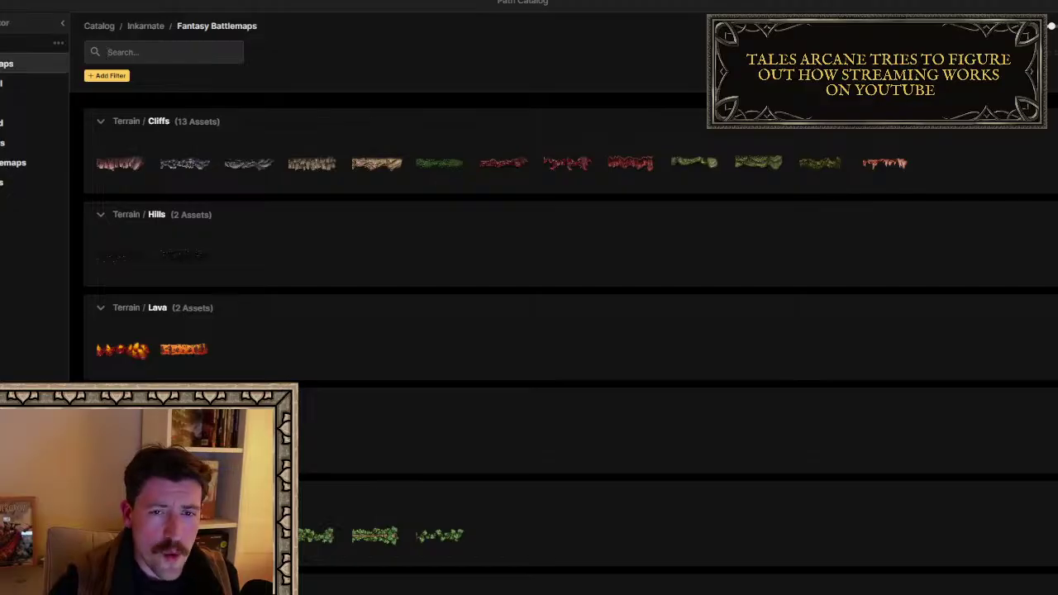
key("Escape")
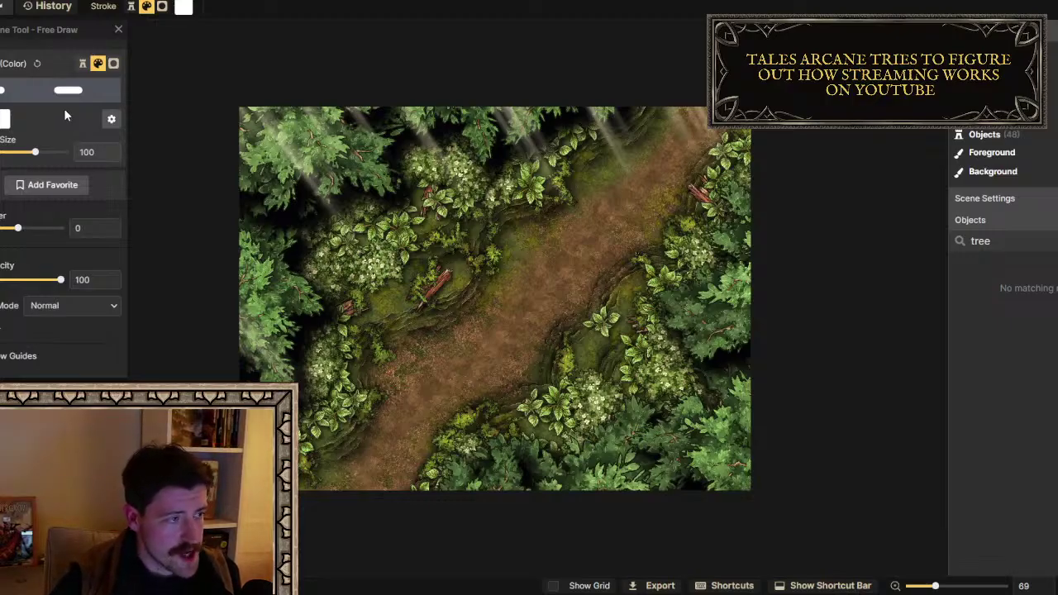
mouse_move(78, 92)
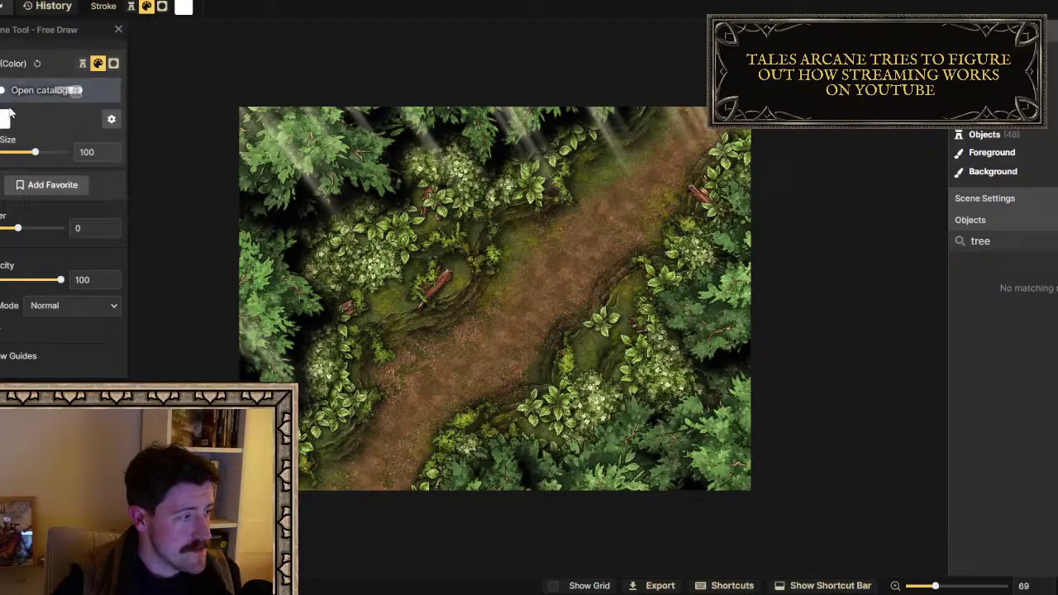
left_click(6, 119)
left_click(161, 239)
left_click(220, 108)
left_click(224, 105)
Browse the Fantasy Battlemaps path catalog from the terrain paths down to the walls, without choosing a path
left_click(45, 98)
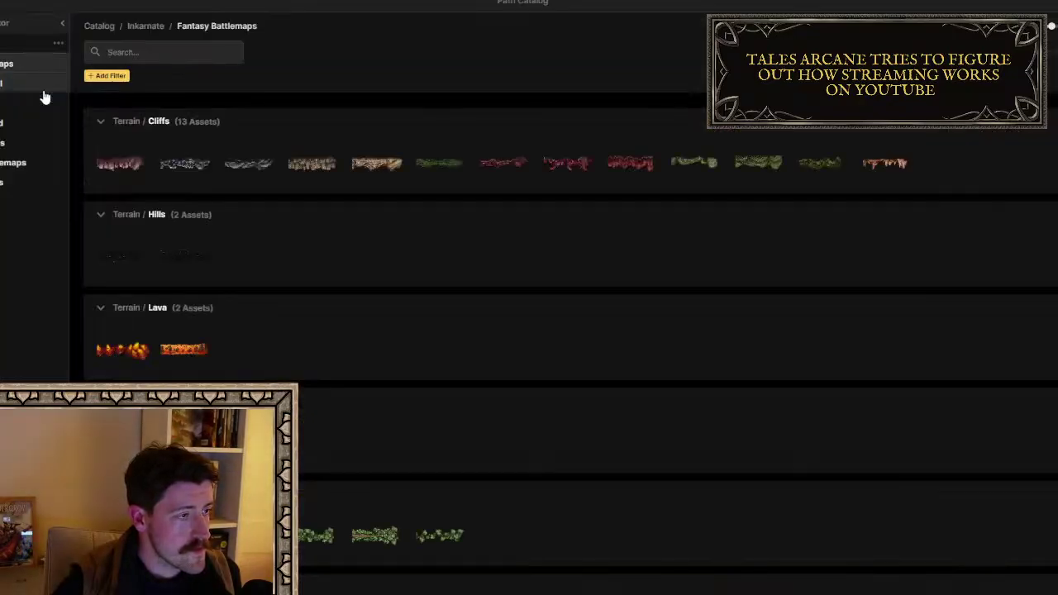
scroll(471, 266, "down", 10)
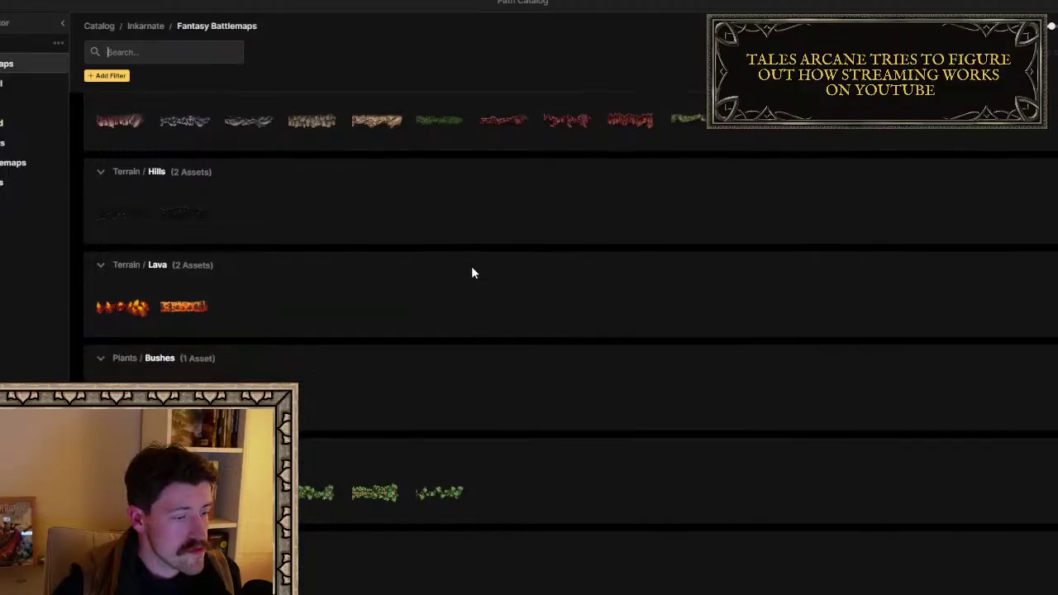
scroll(488, 281, "down", 15)
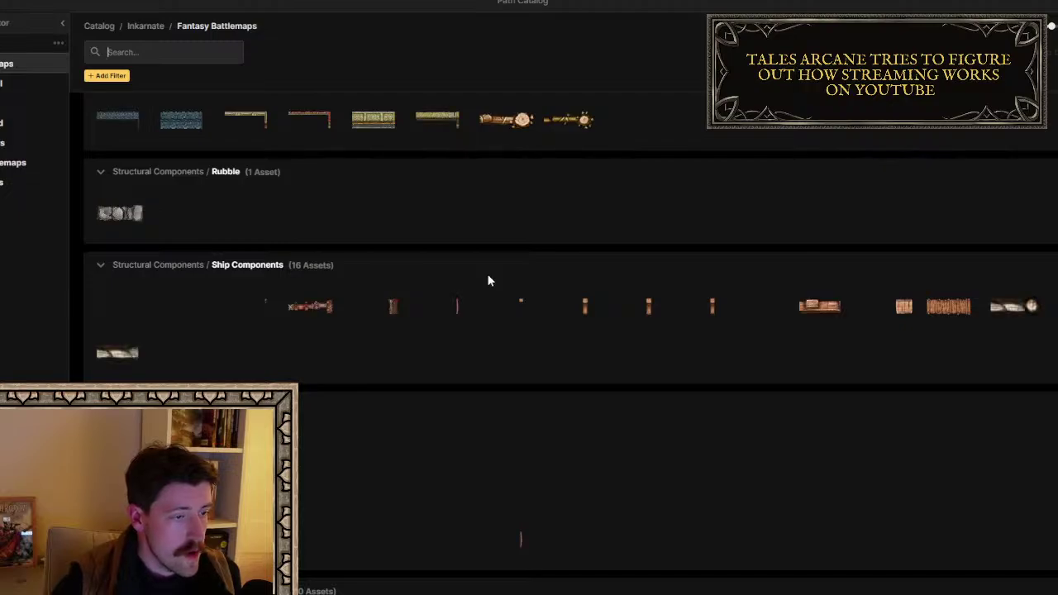
scroll(484, 281, "down", 8)
scroll(478, 286, "down", 10)
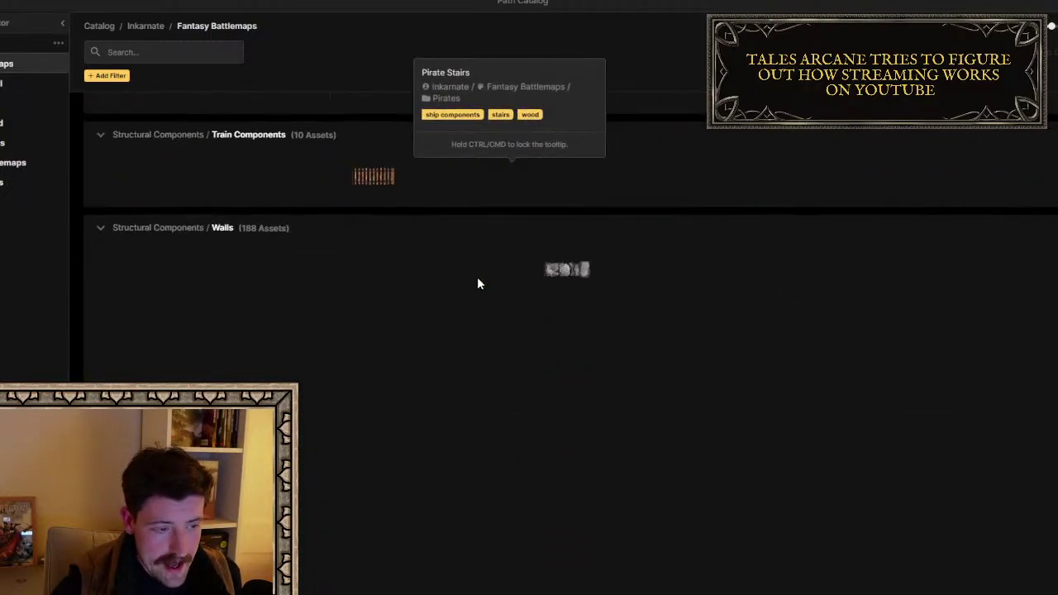
key("Escape")
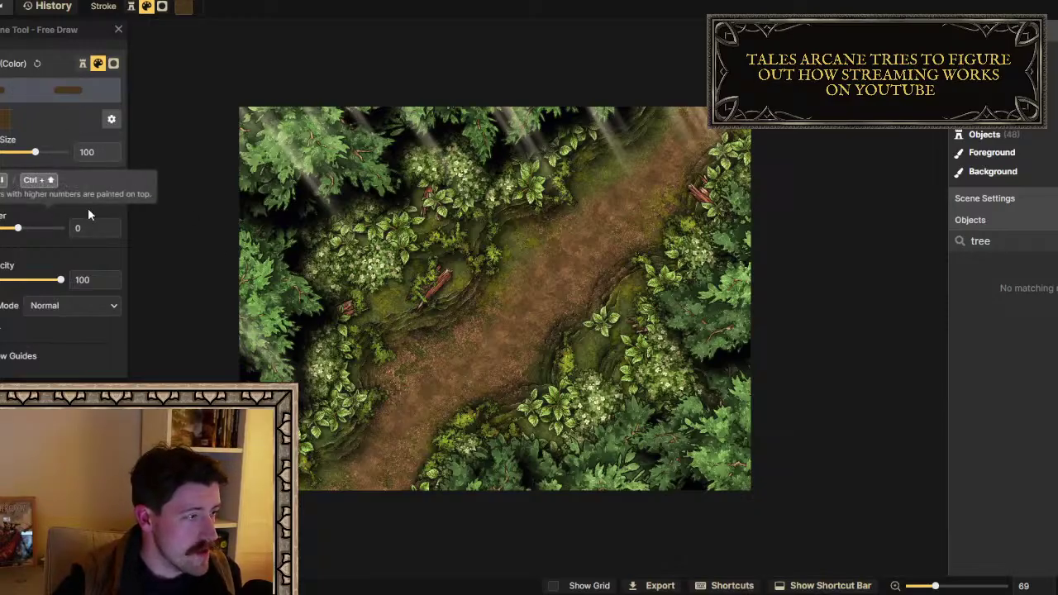
Set the line's stroke style to solid
left_click(112, 121)
left_click(174, 57)
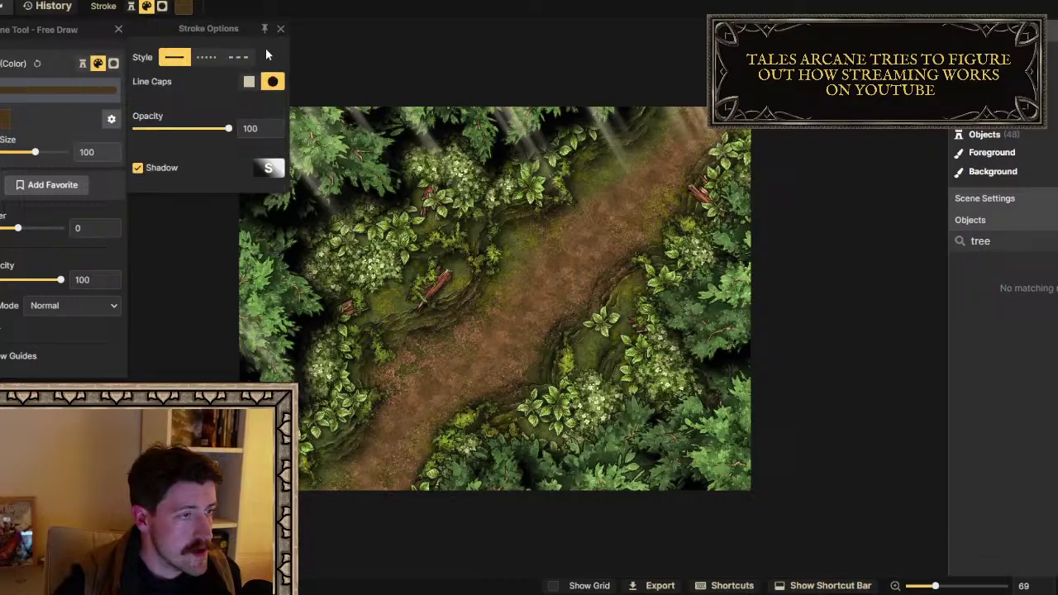
left_click(281, 29)
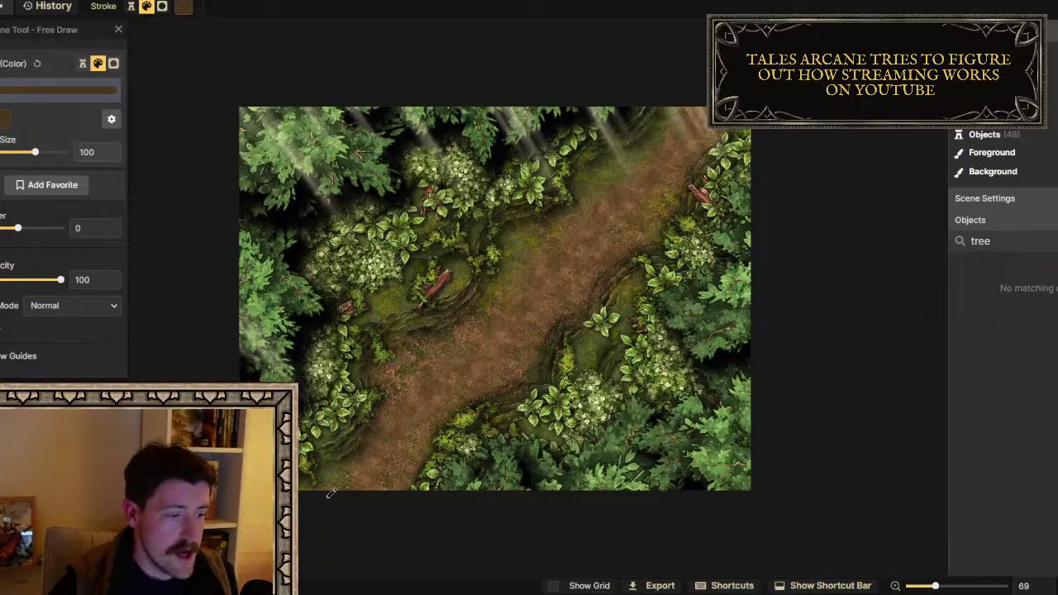
Draw two freehand track lines running the length of the mud path, with the stroke size set to 260
mouse_move(346, 476)
left_mouse_down()
mouse_move(387, 441)
mouse_move(422, 364)
mouse_move(502, 305)
mouse_move(572, 233)
left_mouse_up()
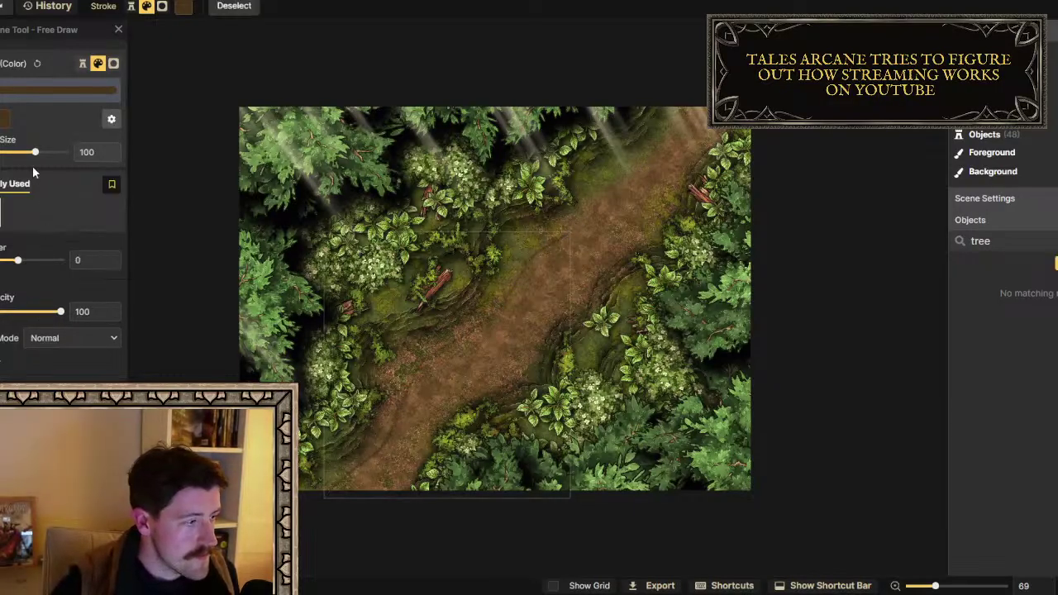
mouse_move(35, 153)
left_mouse_down()
mouse_move(60, 154)
mouse_move(50, 157)
left_mouse_up()
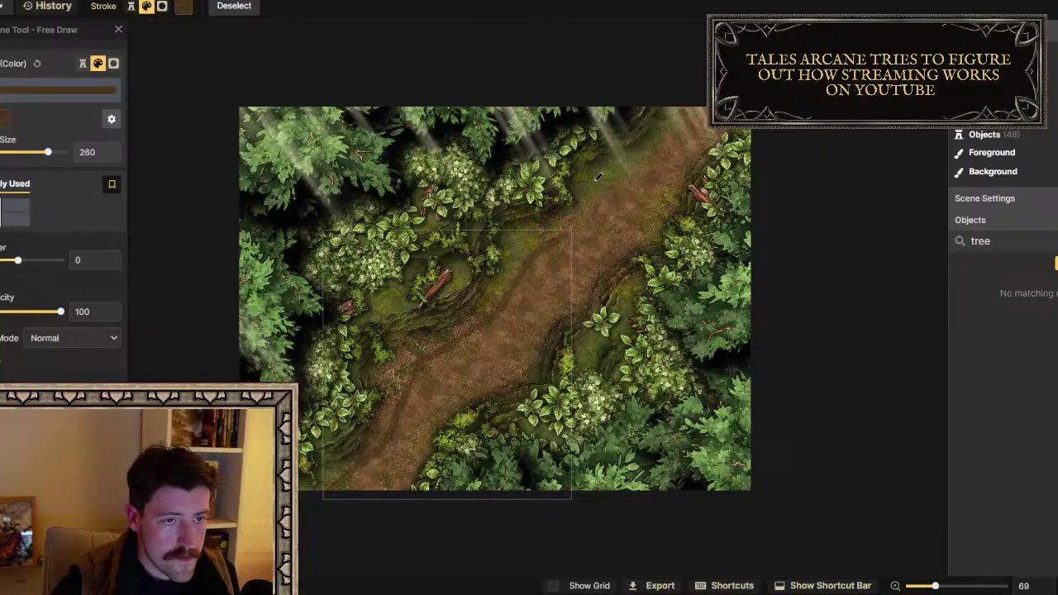
mouse_move(575, 225)
left_mouse_down()
mouse_move(661, 148)
mouse_move(697, 87)
left_mouse_up()
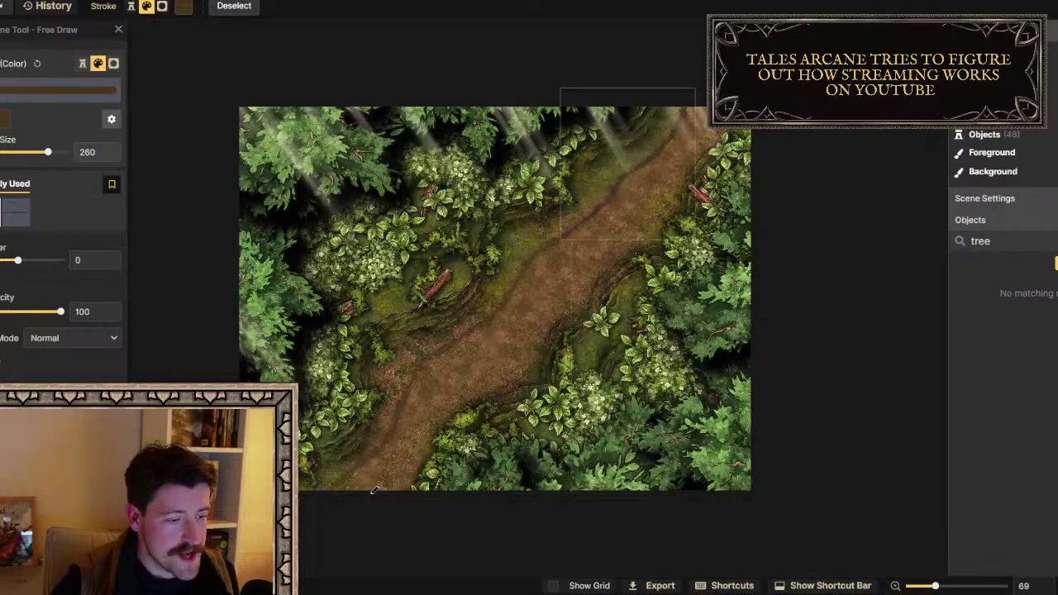
mouse_move(379, 480)
left_mouse_down()
mouse_move(413, 446)
mouse_move(451, 370)
mouse_move(529, 322)
mouse_move(563, 264)
mouse_move(650, 205)
mouse_move(716, 124)
left_mouse_up()
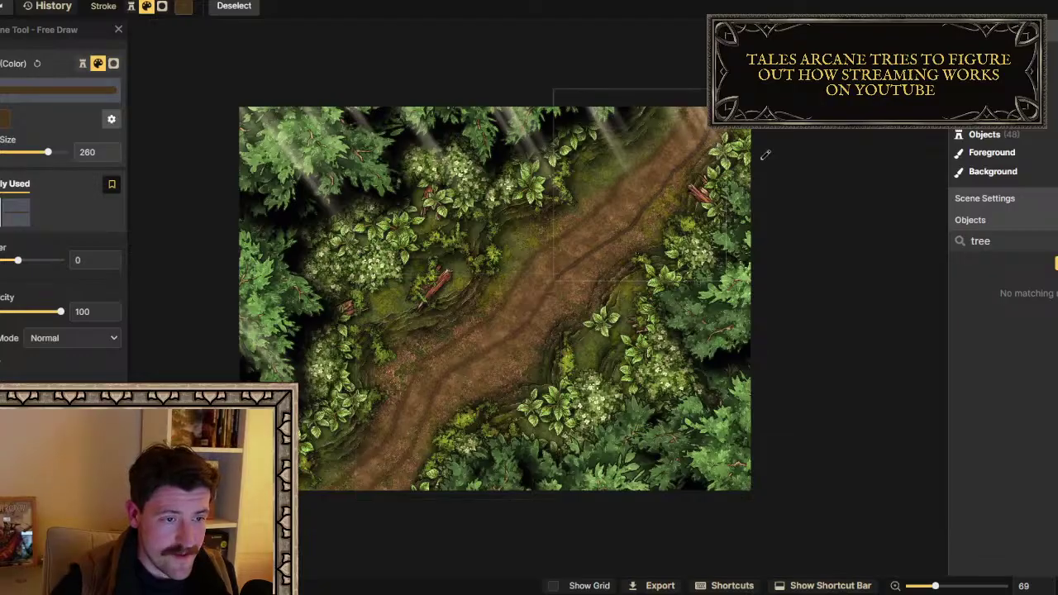
Filter the scene objects by line, select all matching track lines, and turn off their stroke shadow
left_click(957, 241)
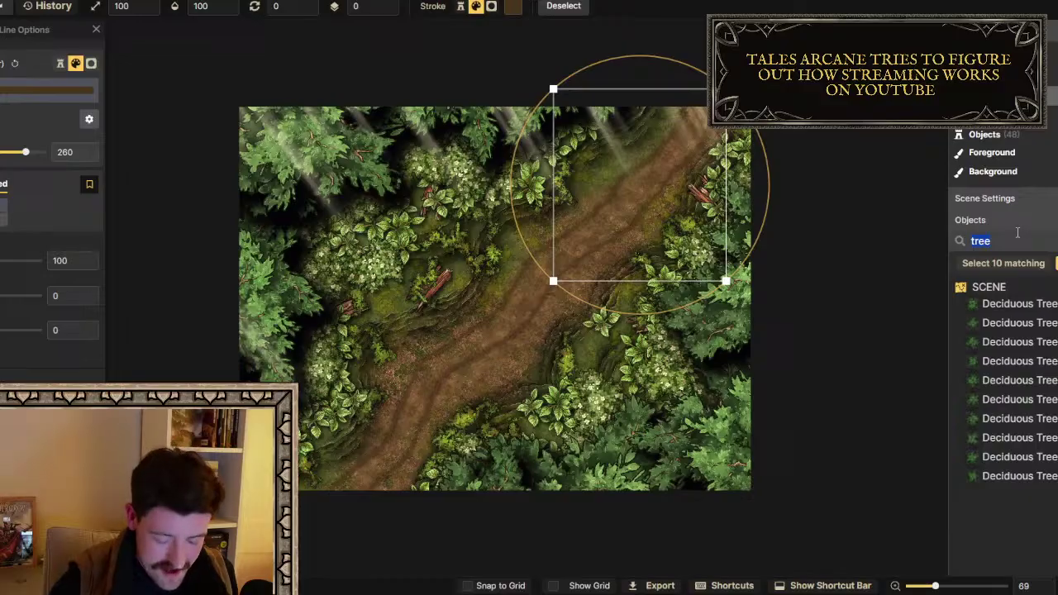
type("line")
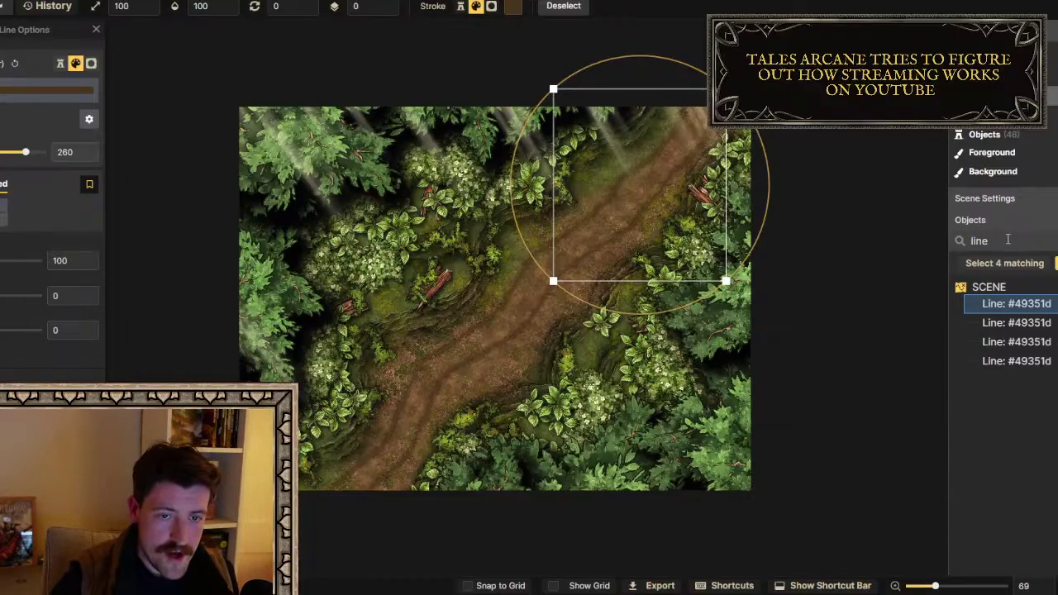
left_click(1006, 263)
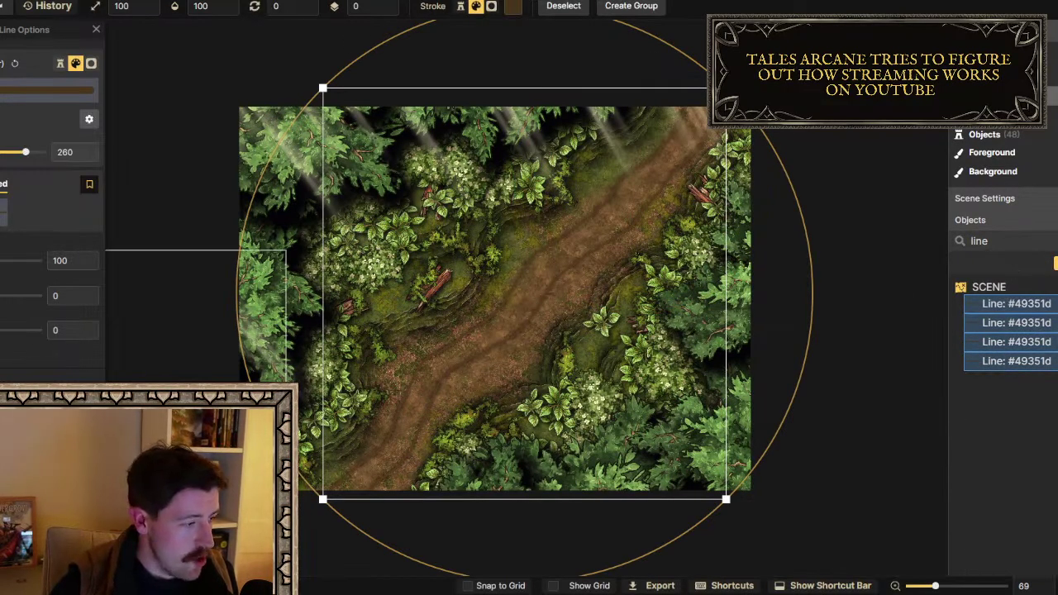
left_click(89, 119)
left_click(115, 170)
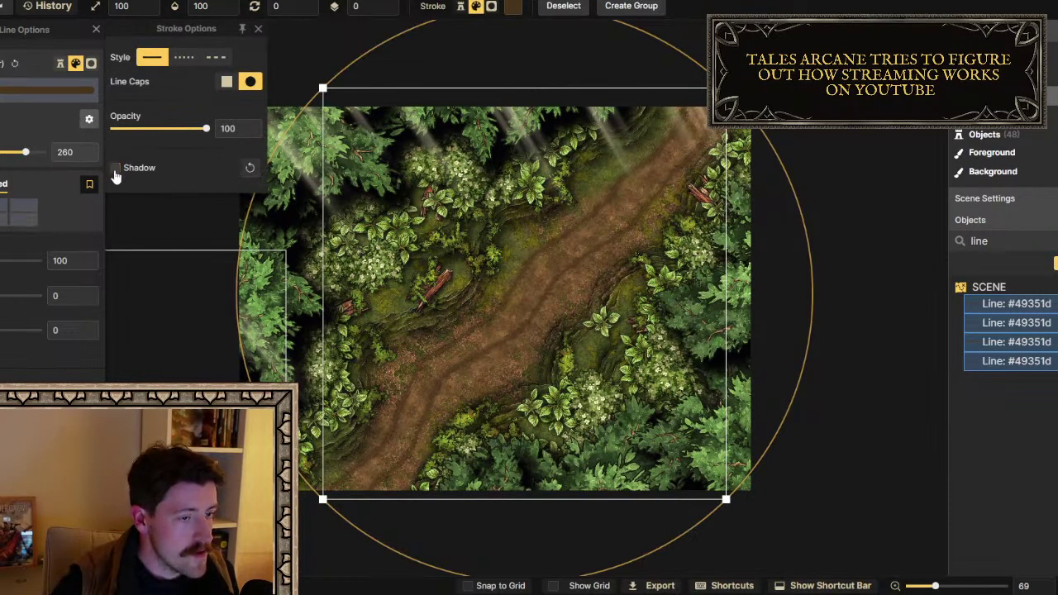
Set the selected track lines to stroke size 468, color #281e11 and opacity 46, and nudge them slightly downward
left_click(24, 113)
mouse_move(27, 157)
left_mouse_down()
mouse_move(46, 159)
mouse_move(32, 154)
left_mouse_up()
left_click(50, 88)
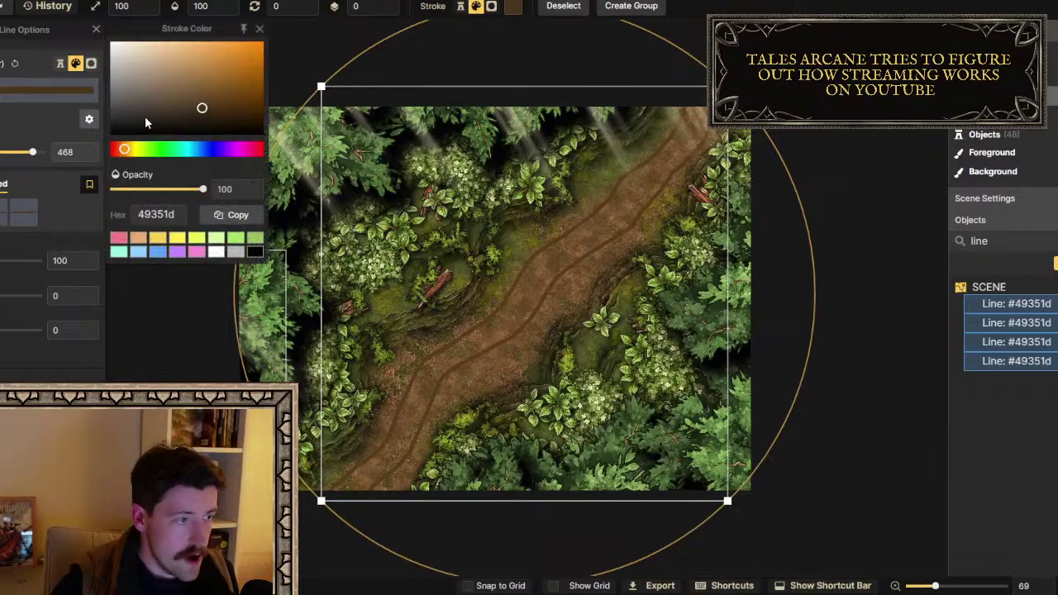
left_click(198, 120)
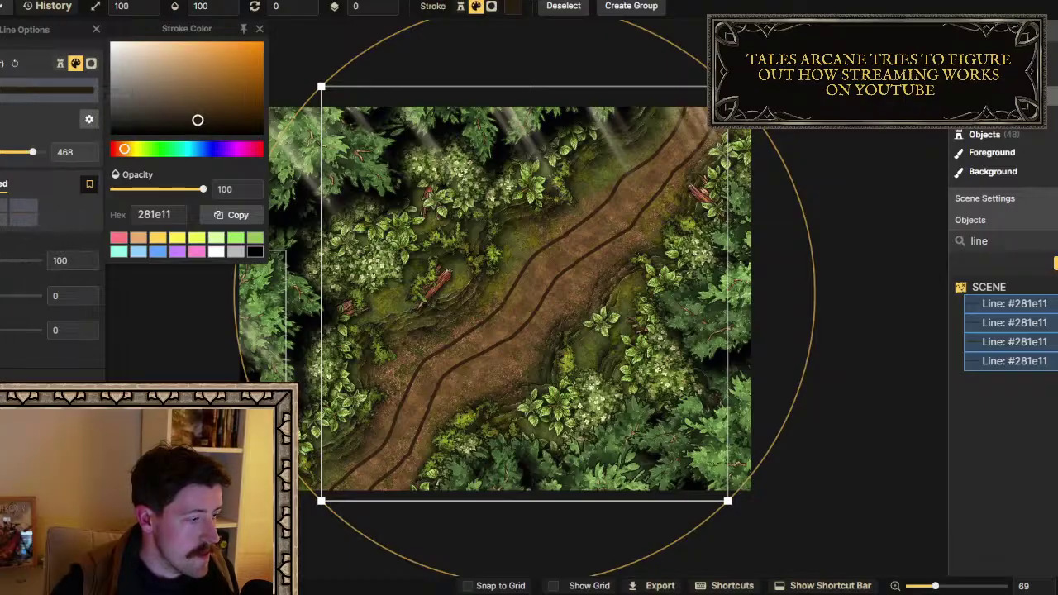
left_click(514, 307)
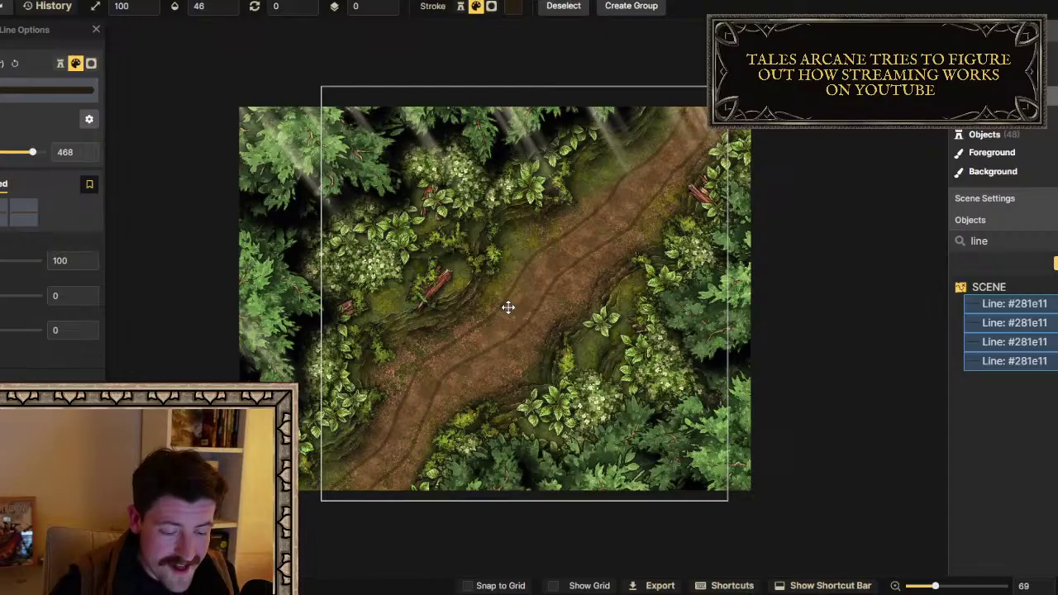
left_click(509, 309)
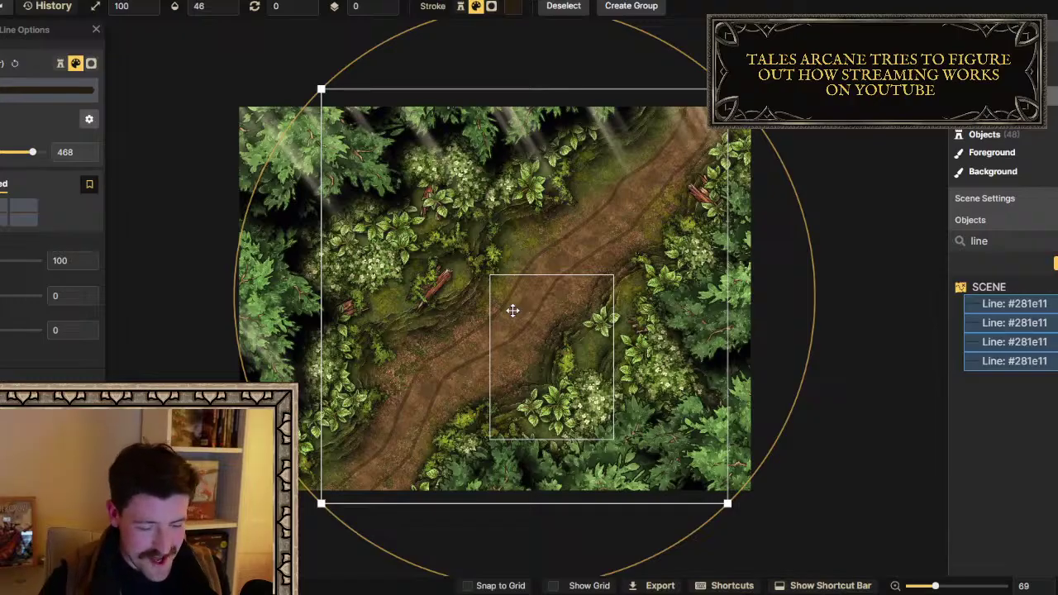
Brush the yellow-green moss texture over the mud path on the foreground, using size 200 and opacity 55
key("Escape")
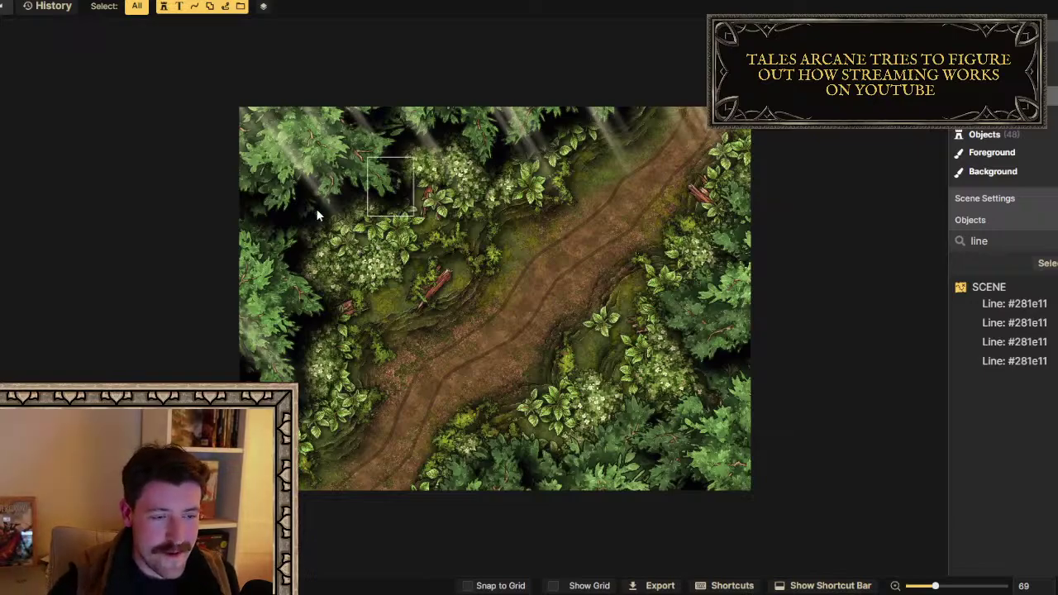
key("b")
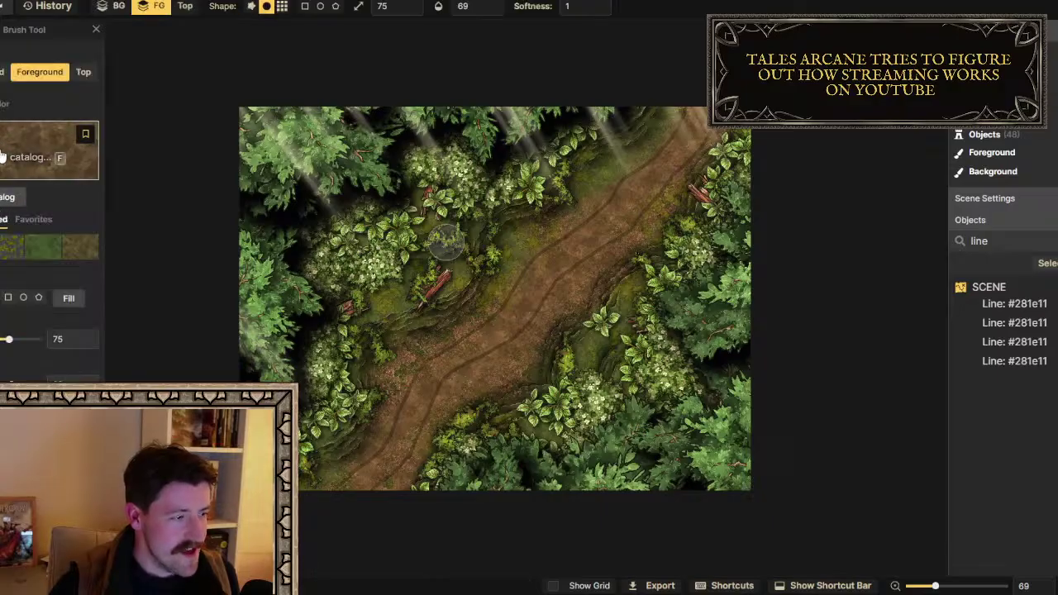
left_click(12, 246)
left_click_drag(9, 339, 43, 346)
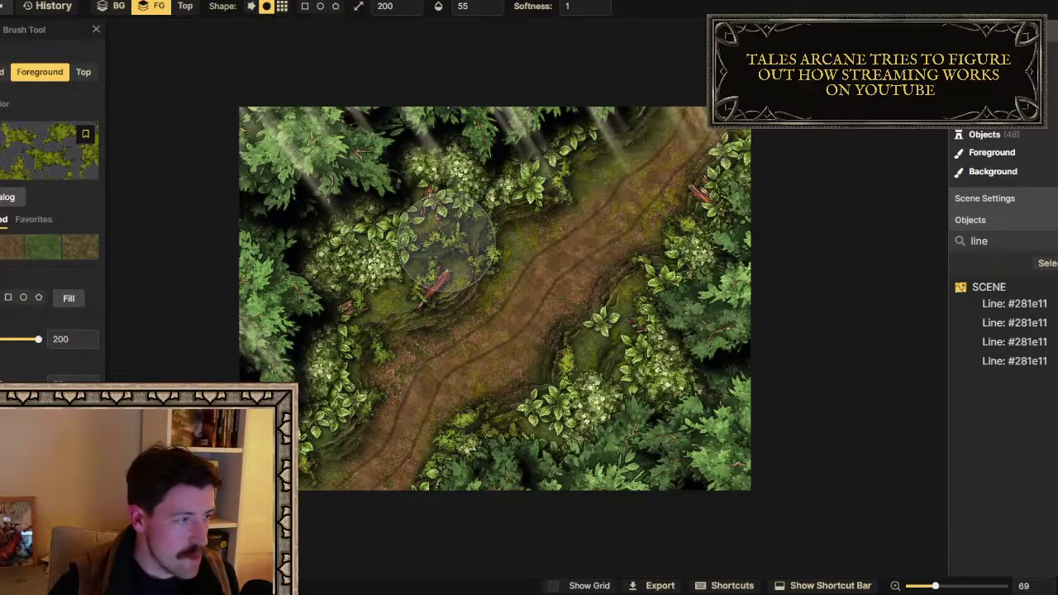
Select all the cart track lines and flatten them to the foreground
key("Escape")
left_click(1048, 264)
right_click(533, 309)
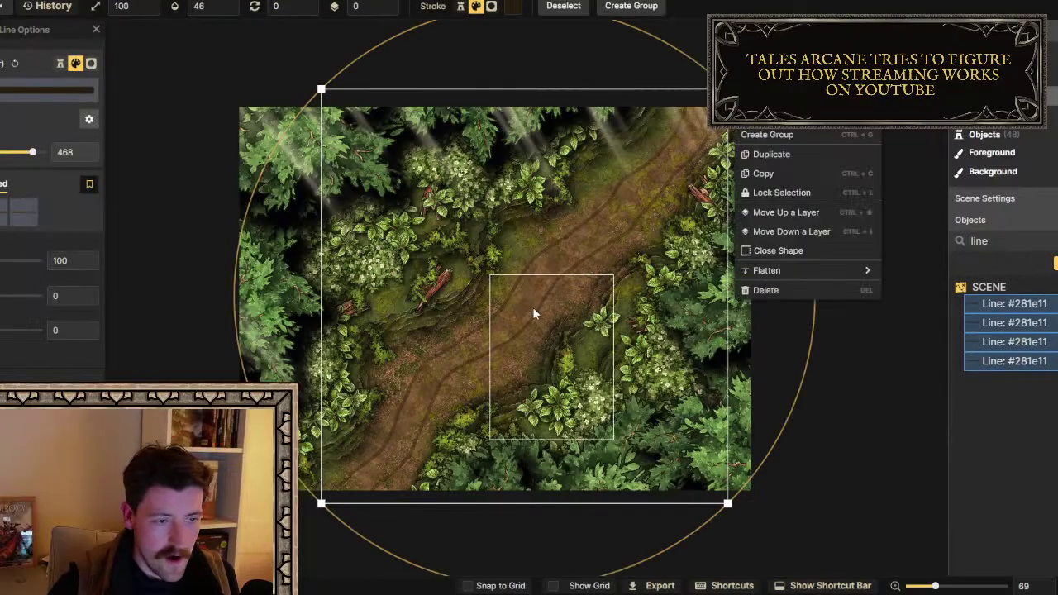
mouse_move(835, 273)
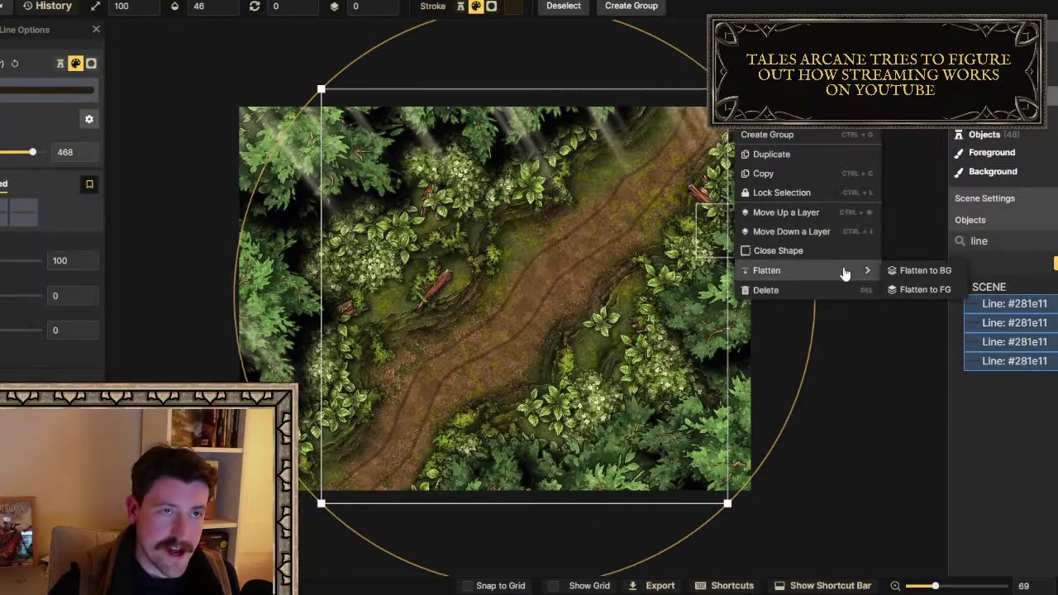
left_click(925, 289)
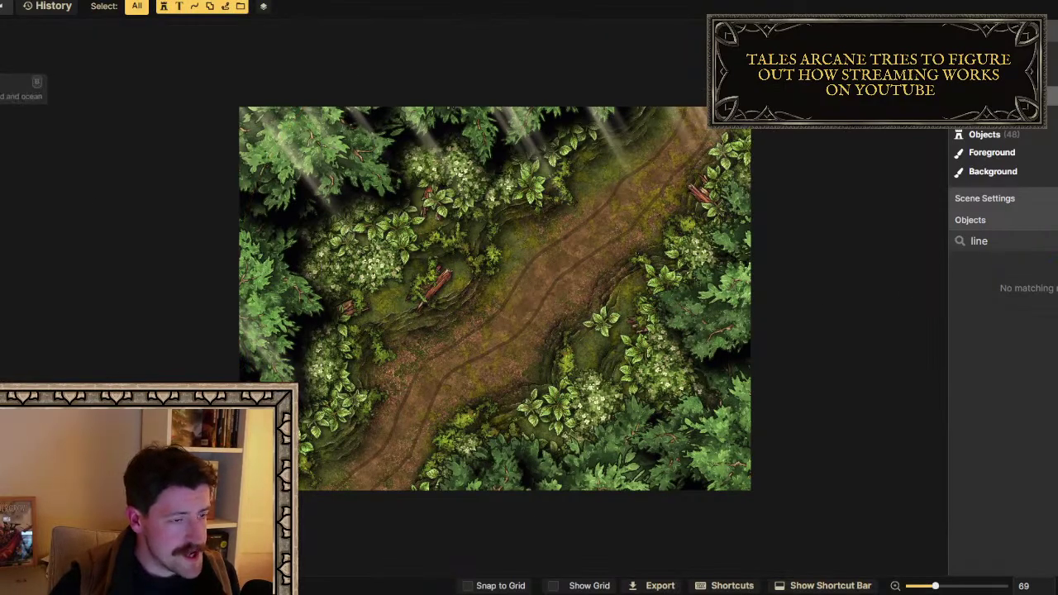
Blend the flattened tracks into the path by brushing moss and brown dirt texture along it at size 200 and opacity 55
key("b")
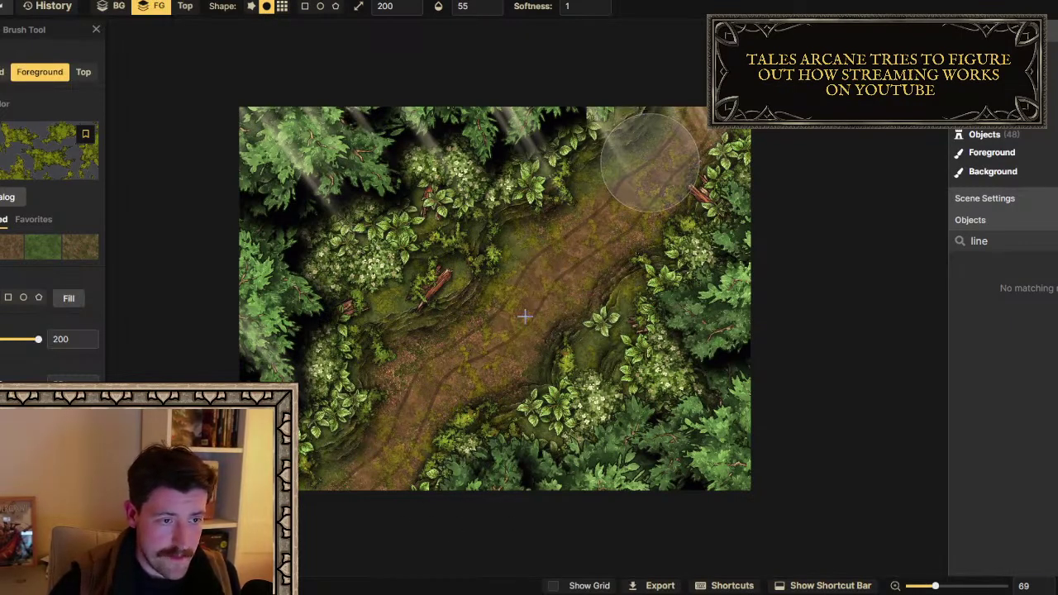
left_click(12, 247)
mouse_move(387, 417)
left_mouse_down()
mouse_move(531, 370)
mouse_move(546, 303)
mouse_move(537, 279)
mouse_move(589, 231)
mouse_move(638, 212)
mouse_move(665, 176)
mouse_move(673, 118)
left_mouse_up()
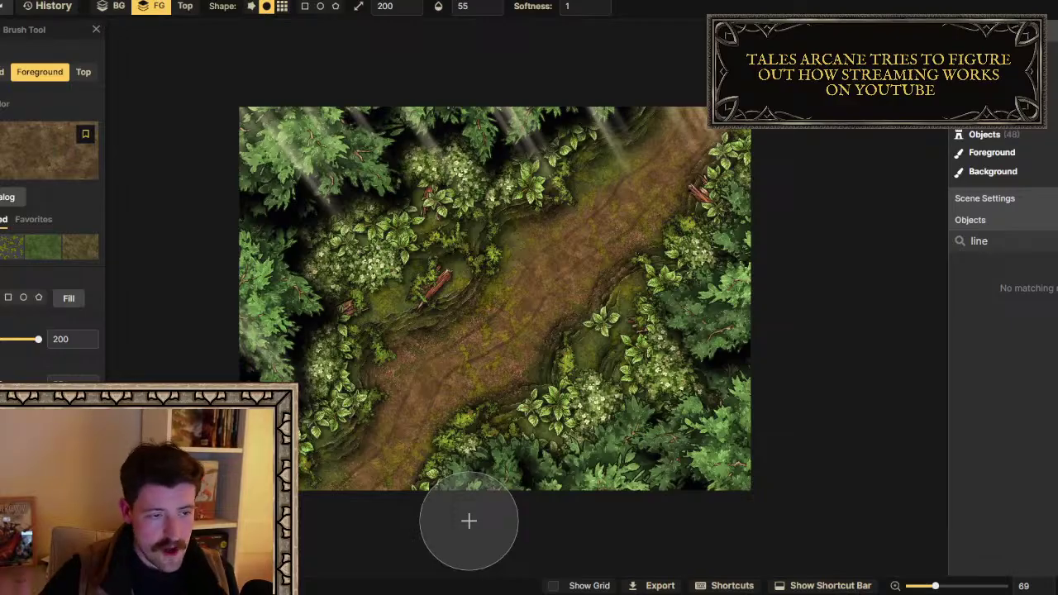
Place random vine stamps at size 134 on the ledges around the middle and upper stretches of the path
key("s")
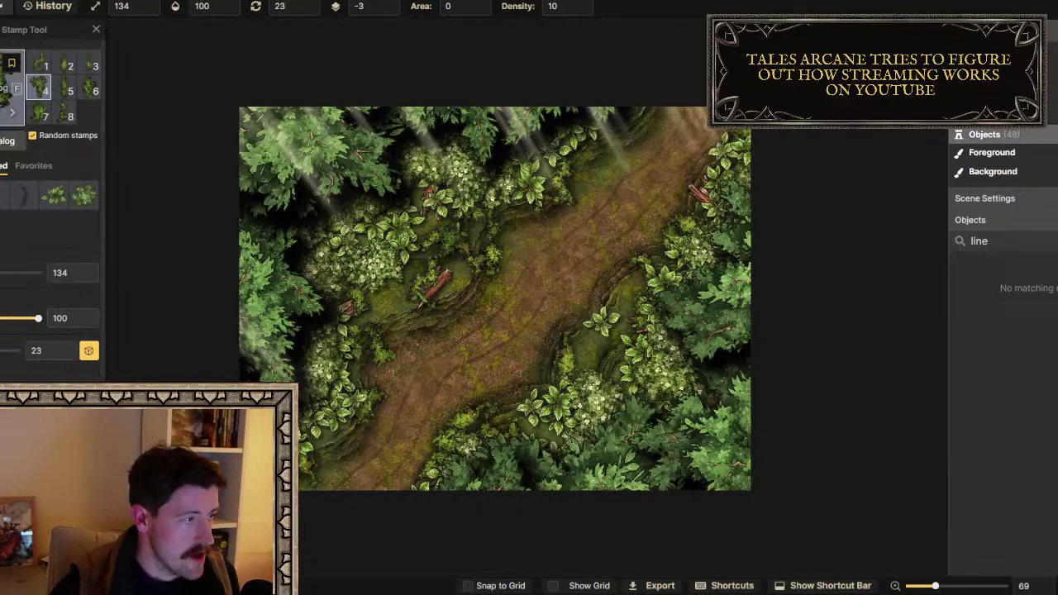
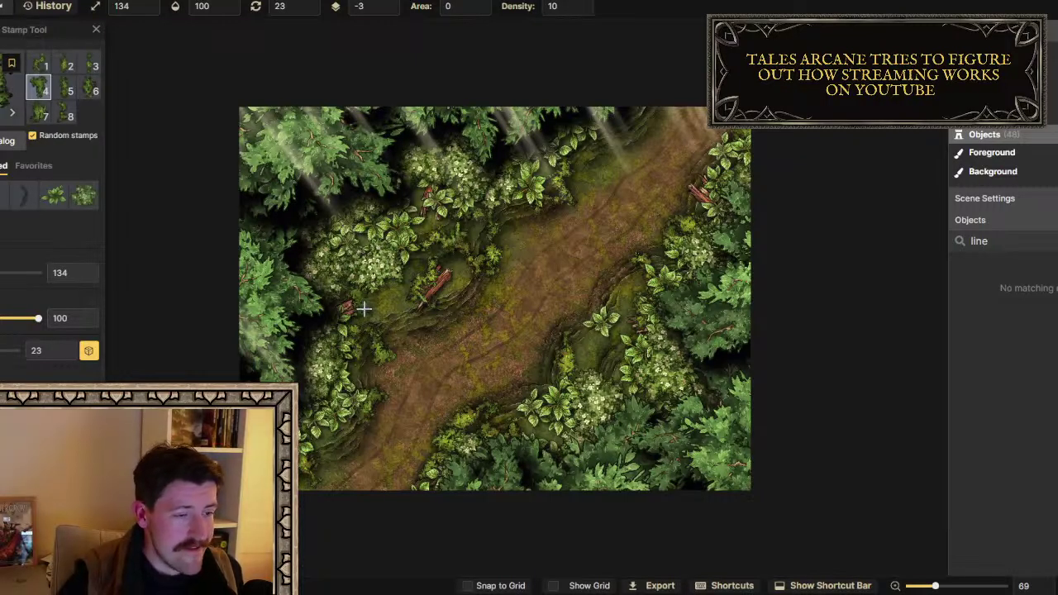
left_click(417, 318)
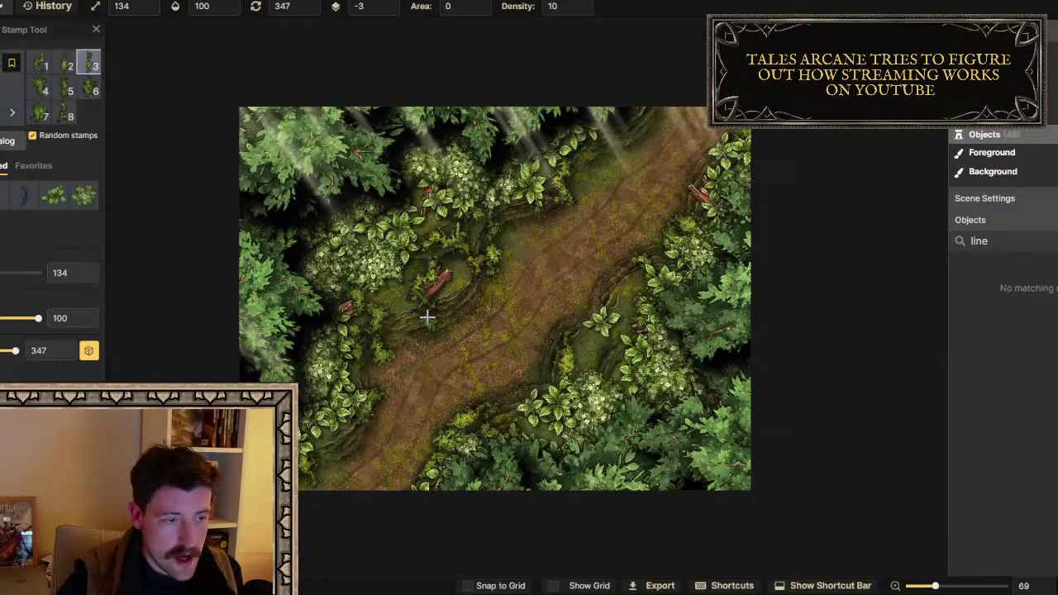
left_click(468, 285)
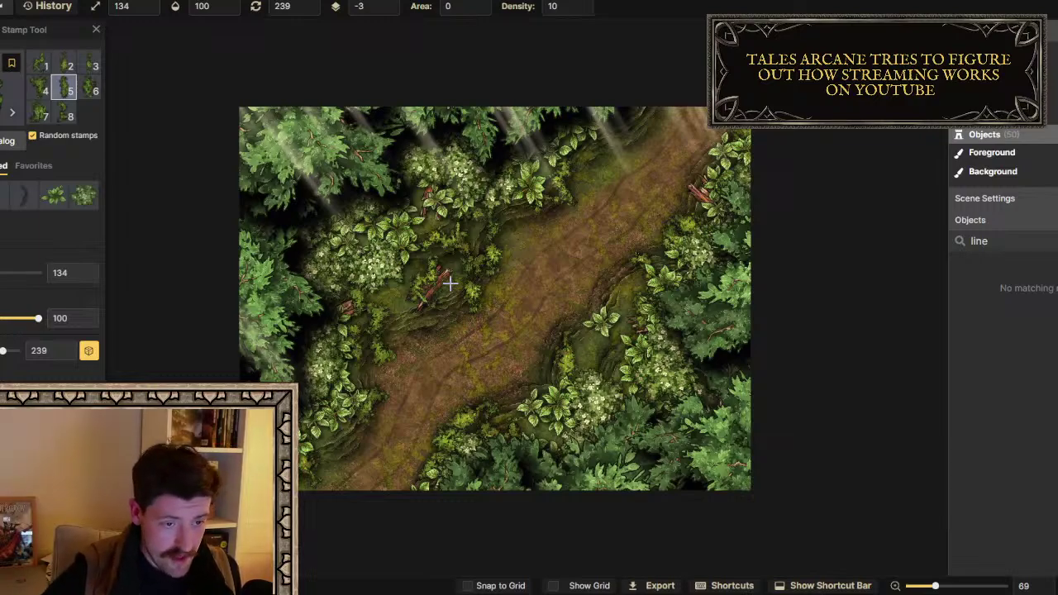
left_click(616, 273)
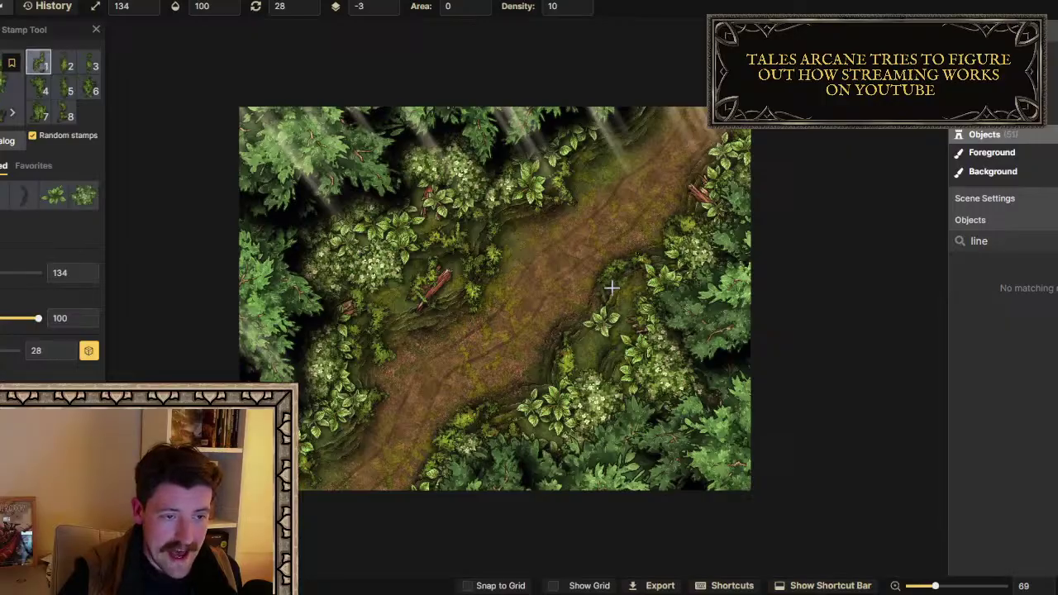
left_click(705, 393)
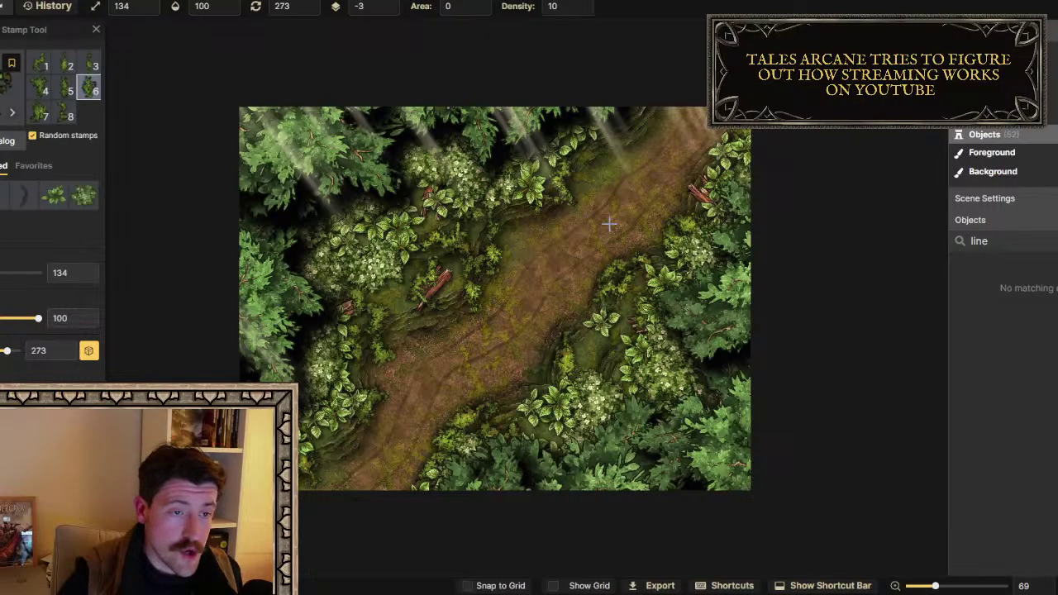
left_click(620, 140)
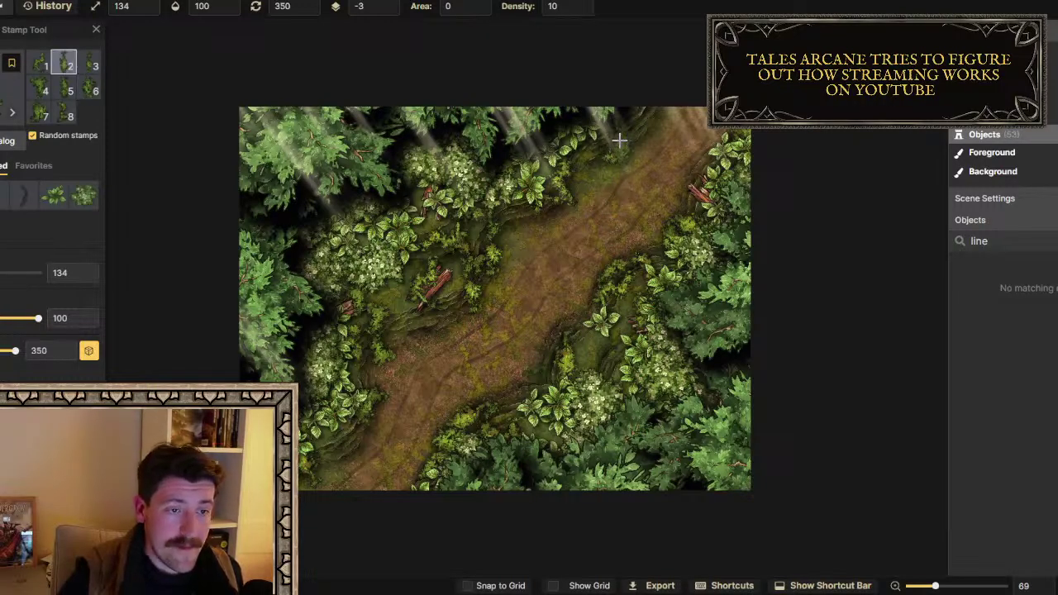
left_click(671, 212)
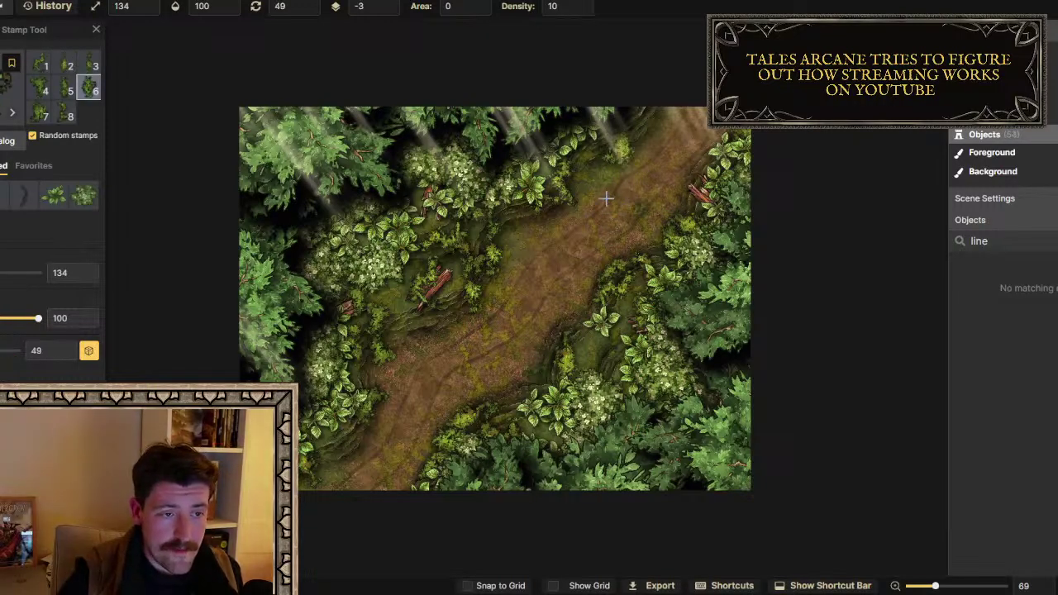
left_click(656, 236)
left_click(665, 220)
Add more vine stamps on both banks along the lower stretch of the path, down to the map's lower-left corner
left_click(470, 392)
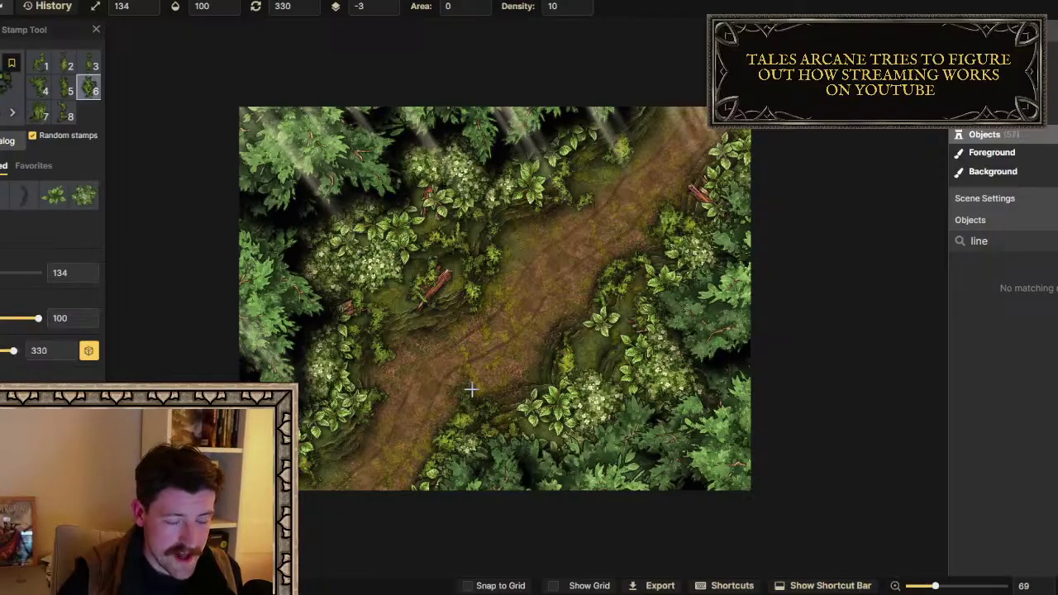
left_click(474, 395)
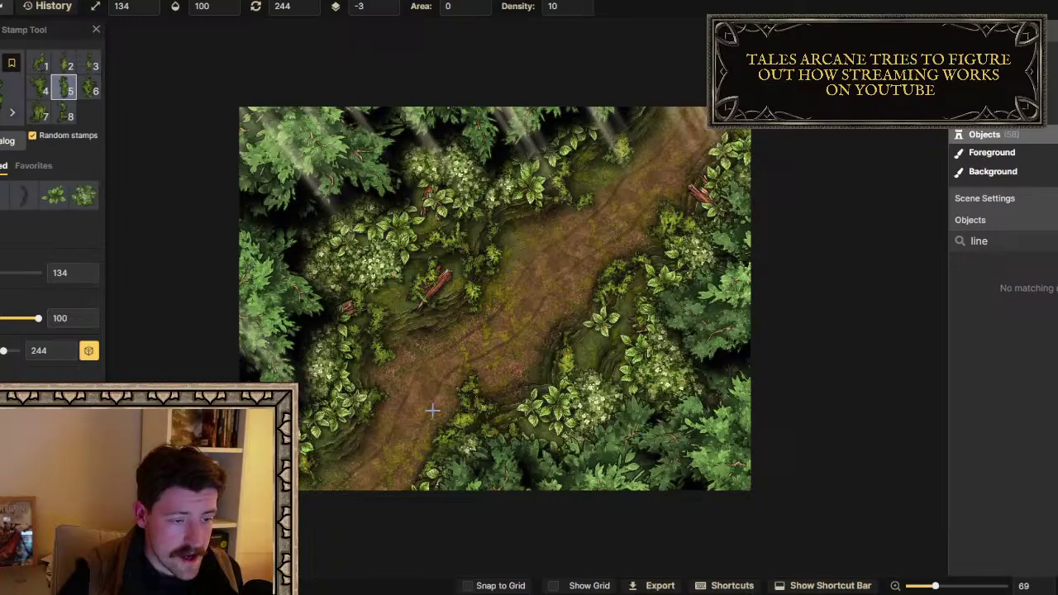
left_click(349, 438)
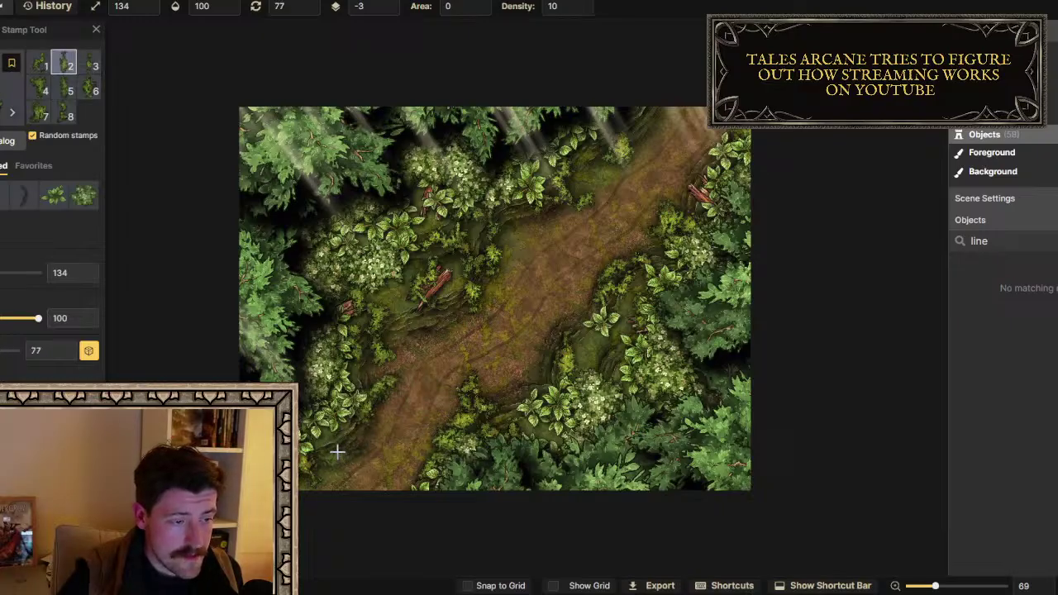
left_click(327, 452)
left_click(309, 504)
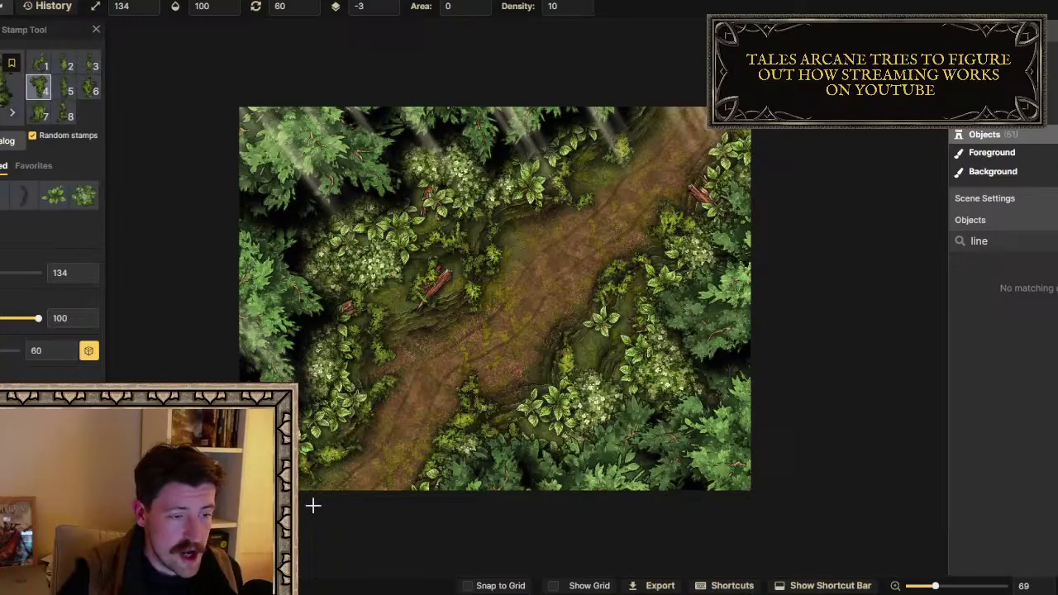
left_click(302, 472)
Clear the vine search in the stamp catalog and choose the Stone Wall Rubble stamp set
left_click(8, 141)
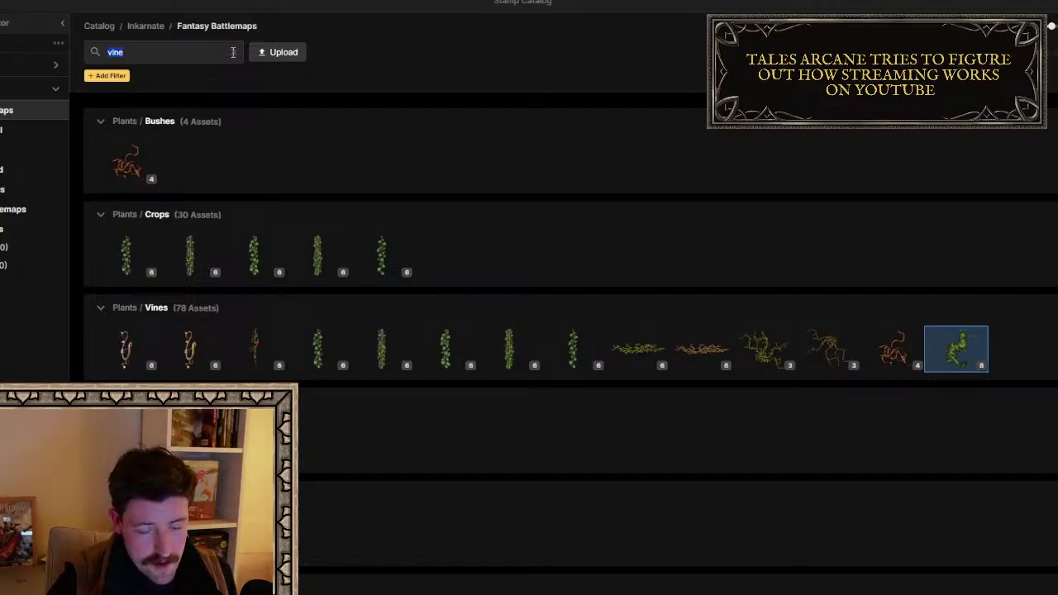
key("BackSpace")
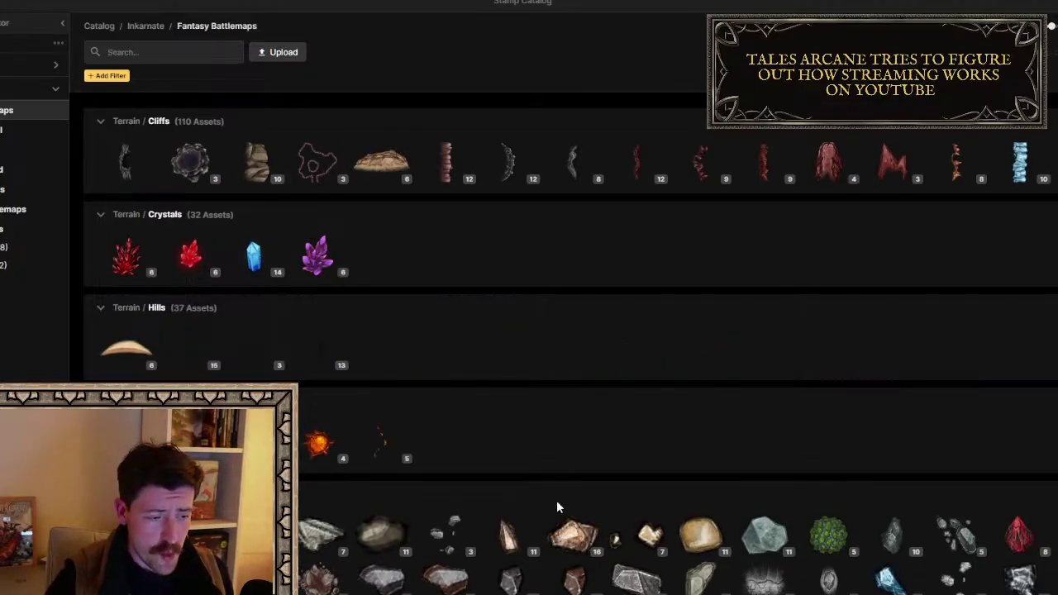
scroll(634, 430, "down", 1)
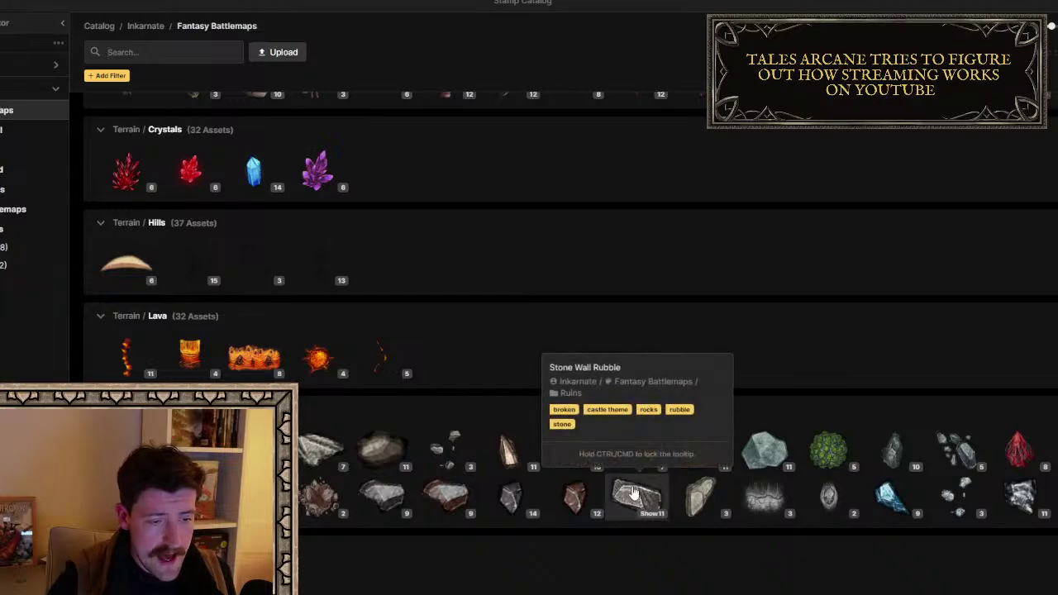
left_click(634, 494)
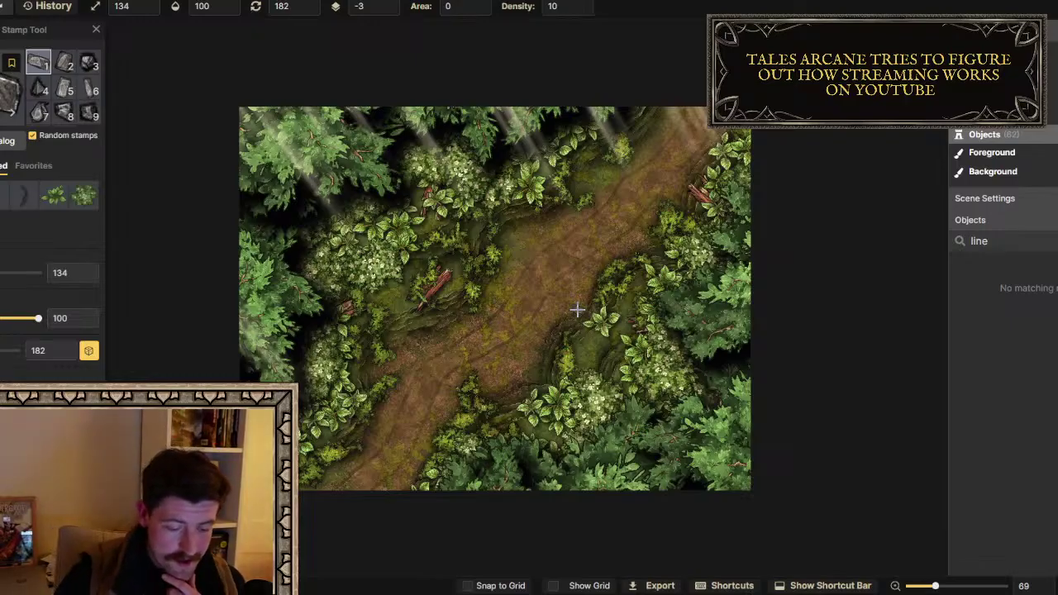
Scatter random rubble stones at size 134 along both path edges and on the adjoining ledges
left_click(518, 234)
left_click(398, 300)
left_click(406, 355)
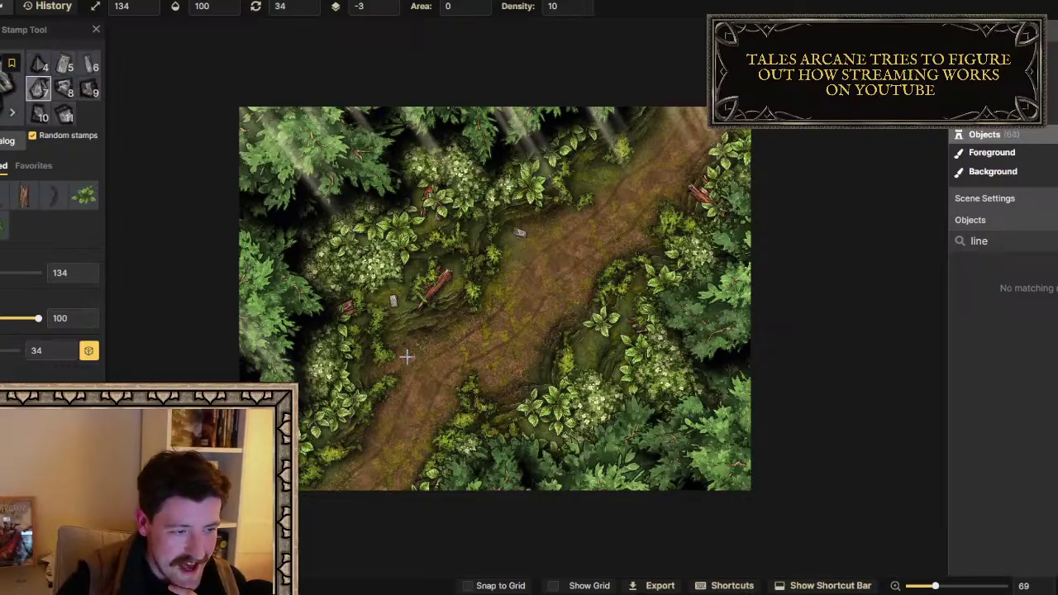
left_click(430, 420)
left_click(502, 379)
left_click(640, 241)
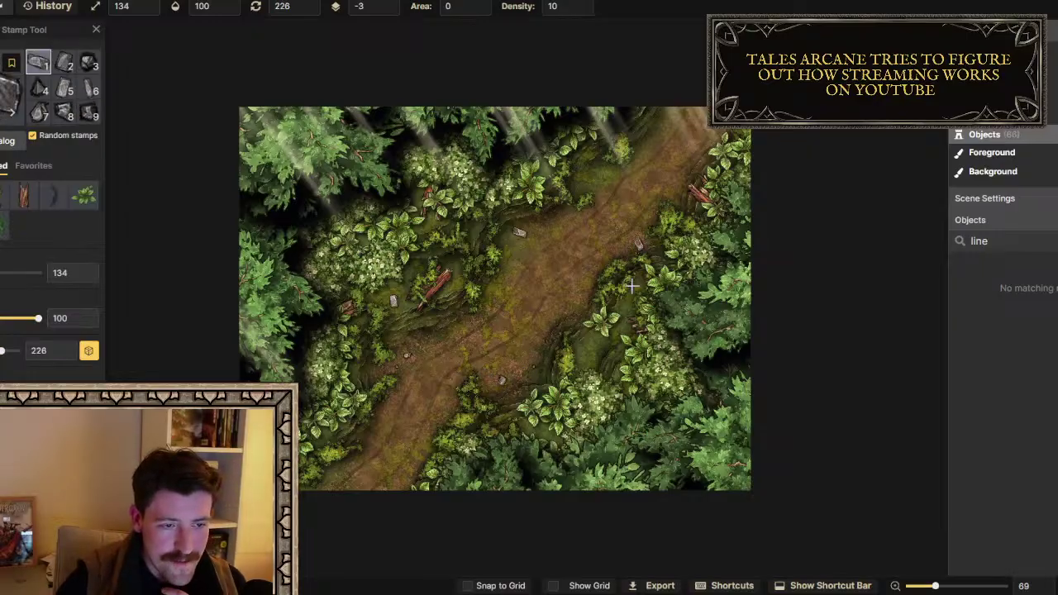
left_click(626, 315)
left_click(597, 352)
left_click(471, 426)
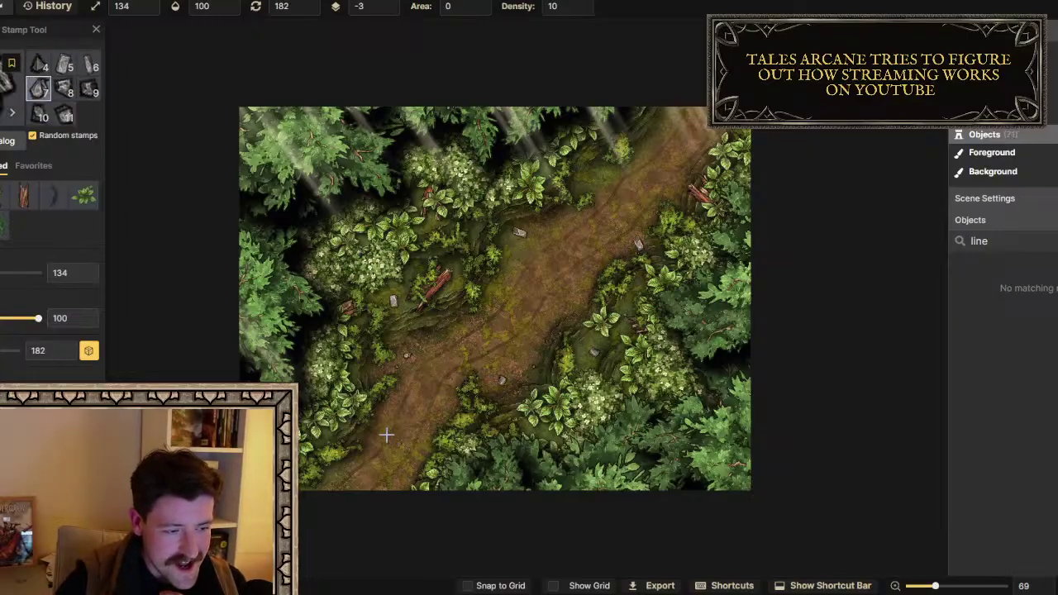
Add further rubble stones near the path's lower and upper ends and beside the broken log on the left ledge
left_click(379, 427)
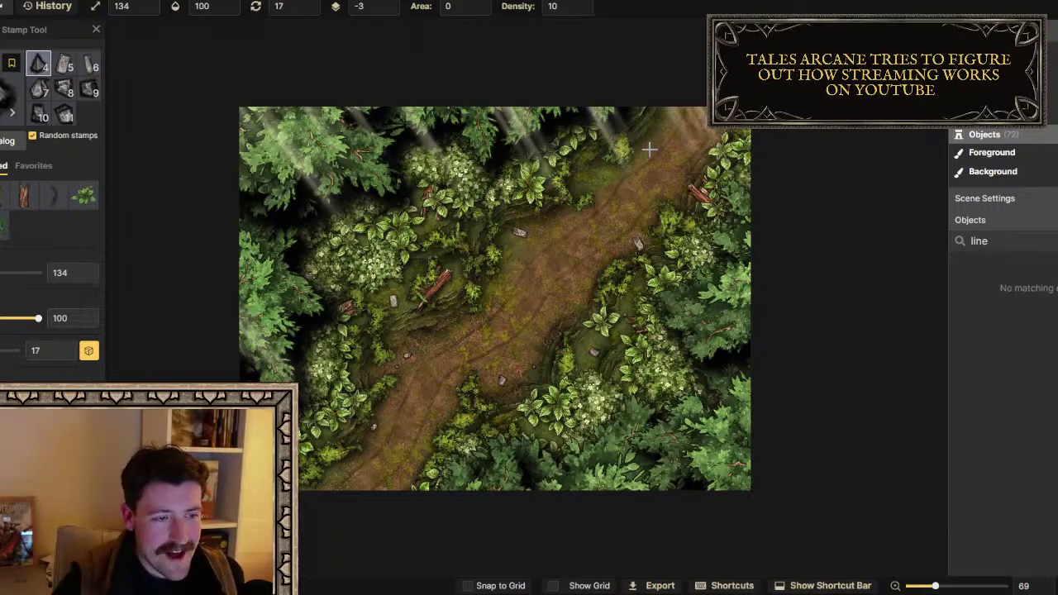
left_click(597, 177)
left_click(588, 198)
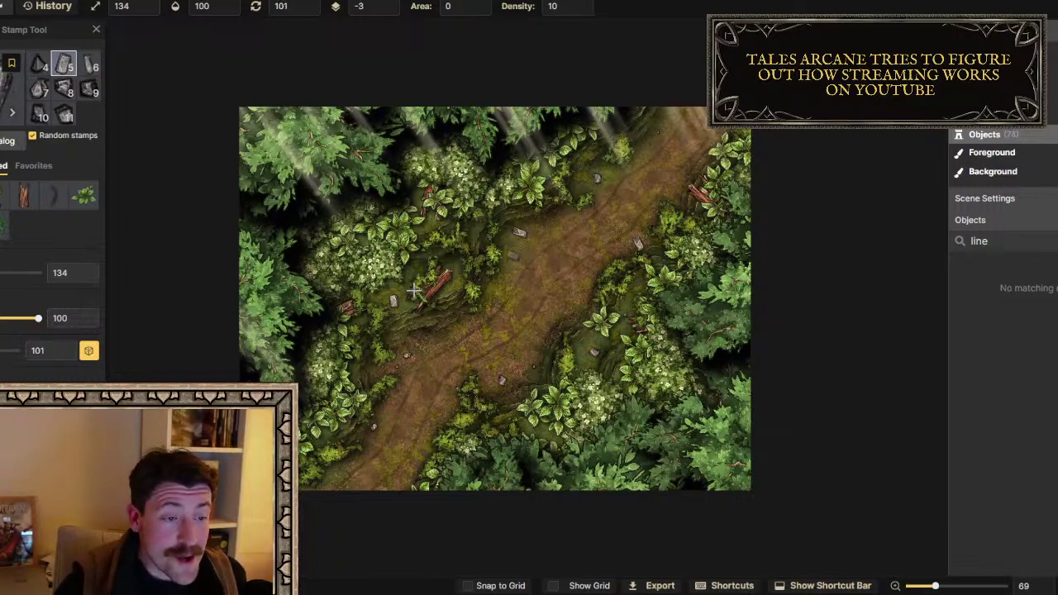
left_click(397, 290)
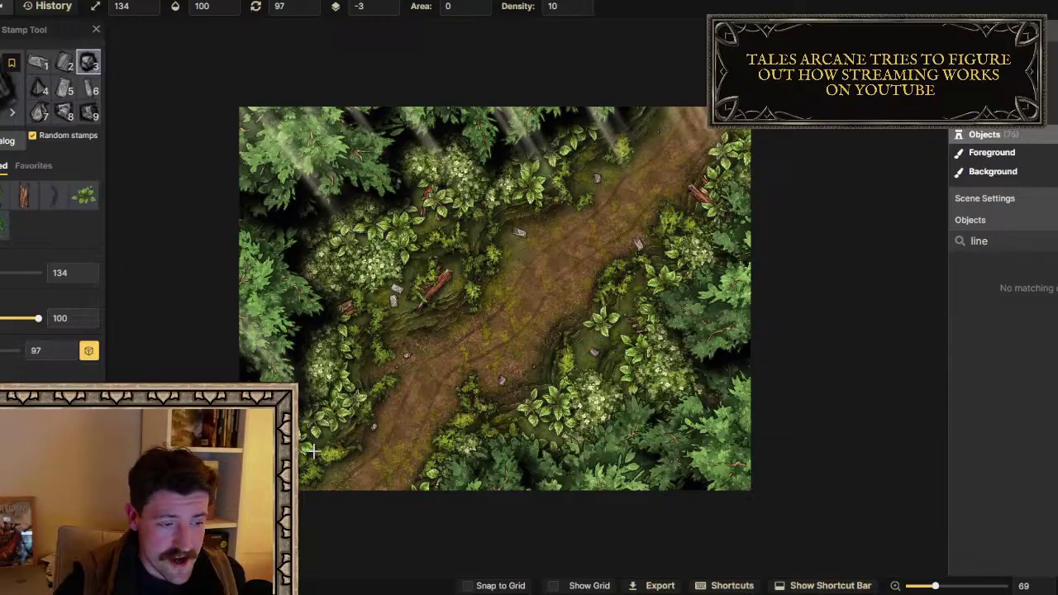
left_click(395, 488)
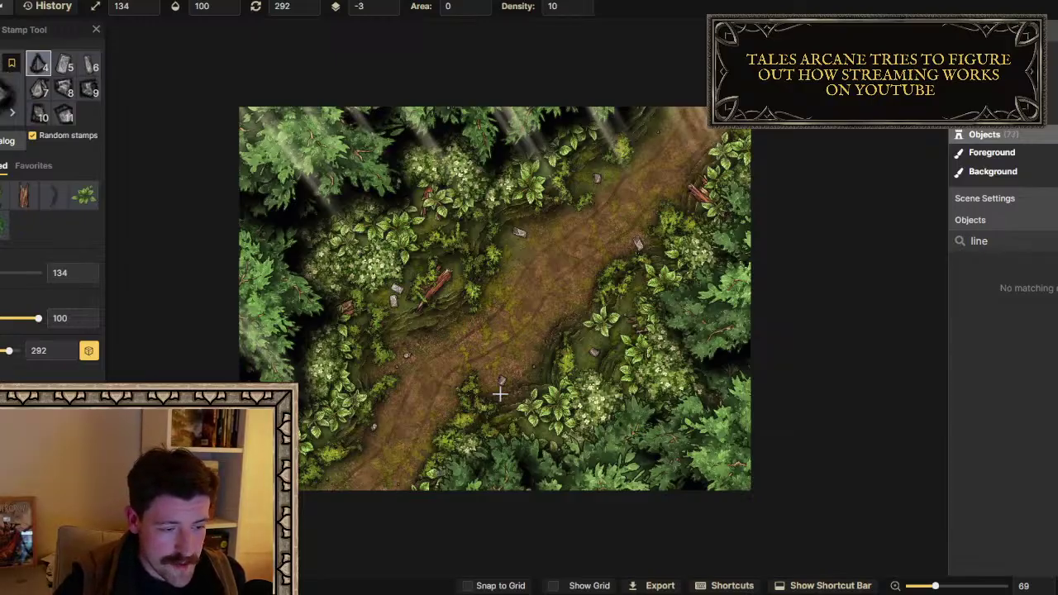
left_click(437, 477)
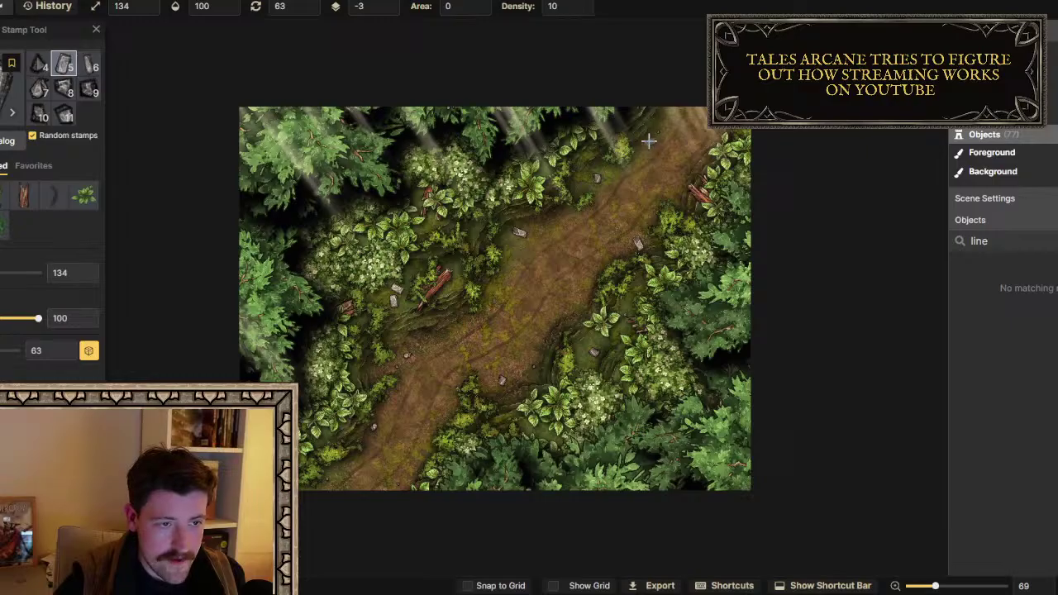
left_click(644, 137)
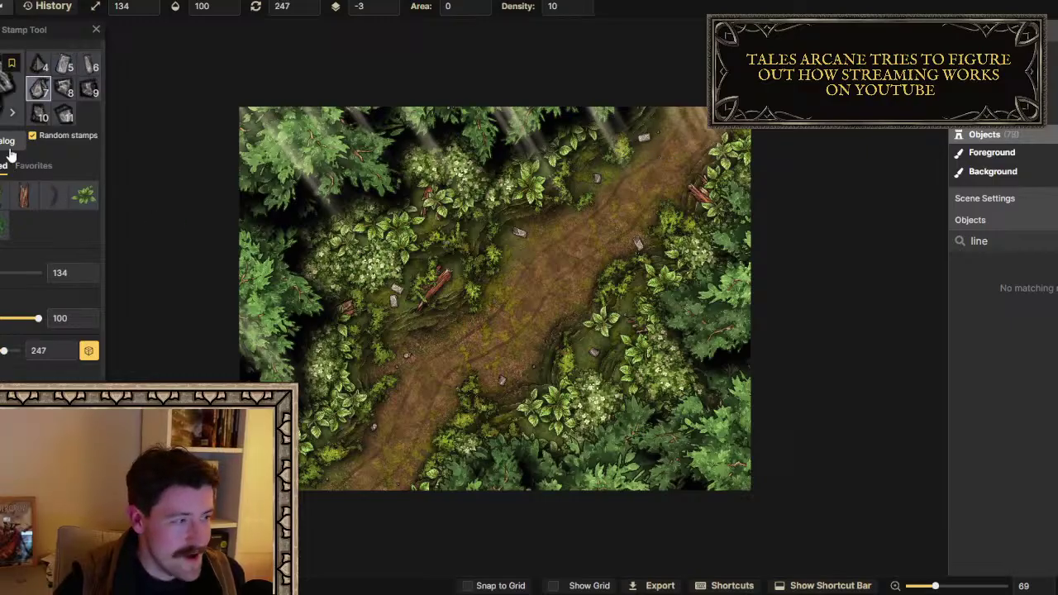
Place random vine stamps at size 134 over the rubble stones along both path edges and near the path's upper end
left_click(2, 196)
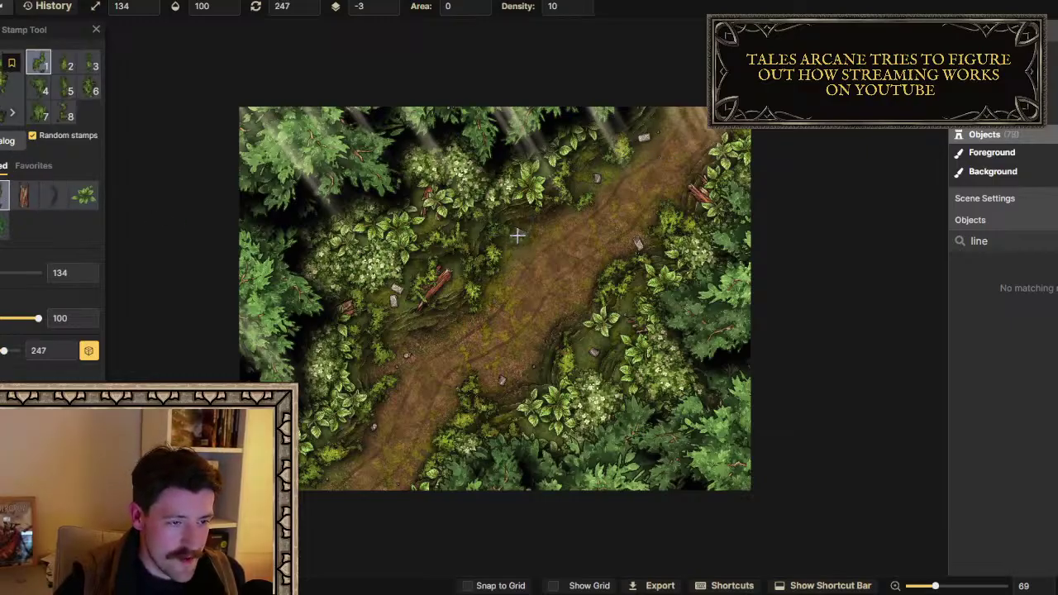
left_click(508, 241)
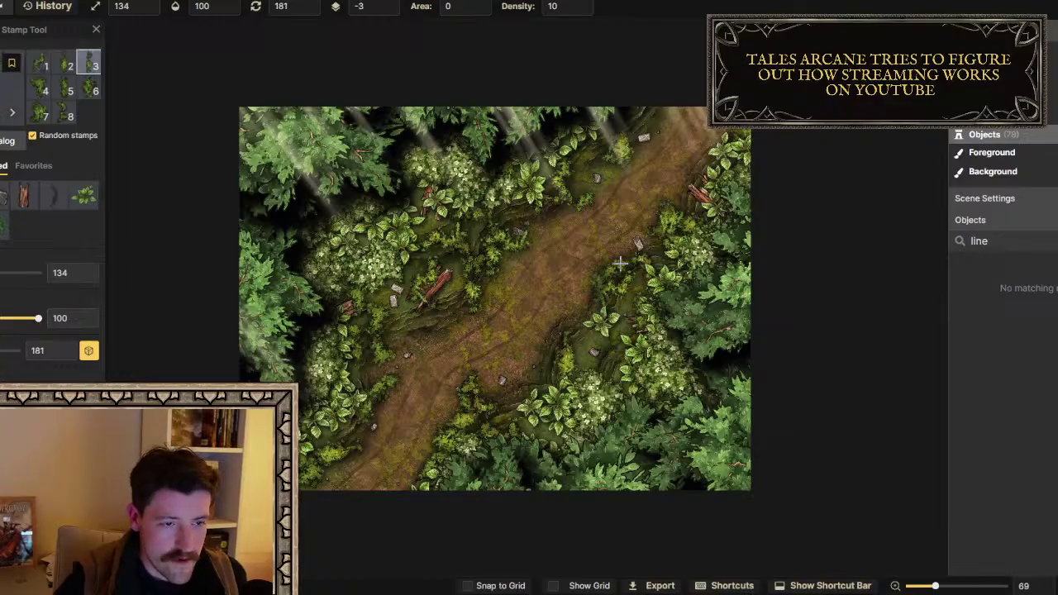
left_click(647, 248)
left_click(637, 128)
left_click(644, 121)
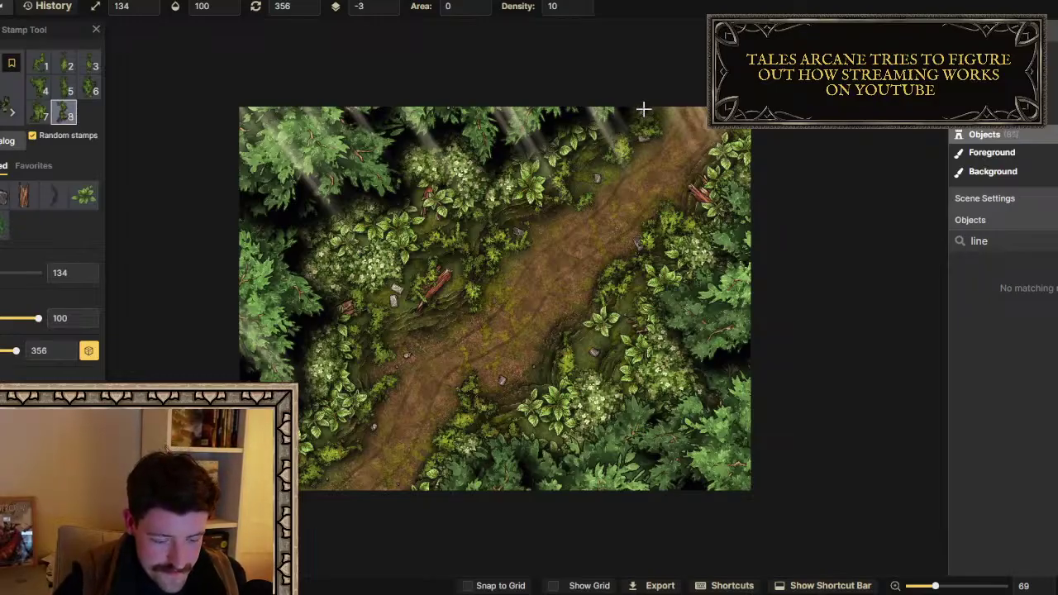
left_click(654, 91)
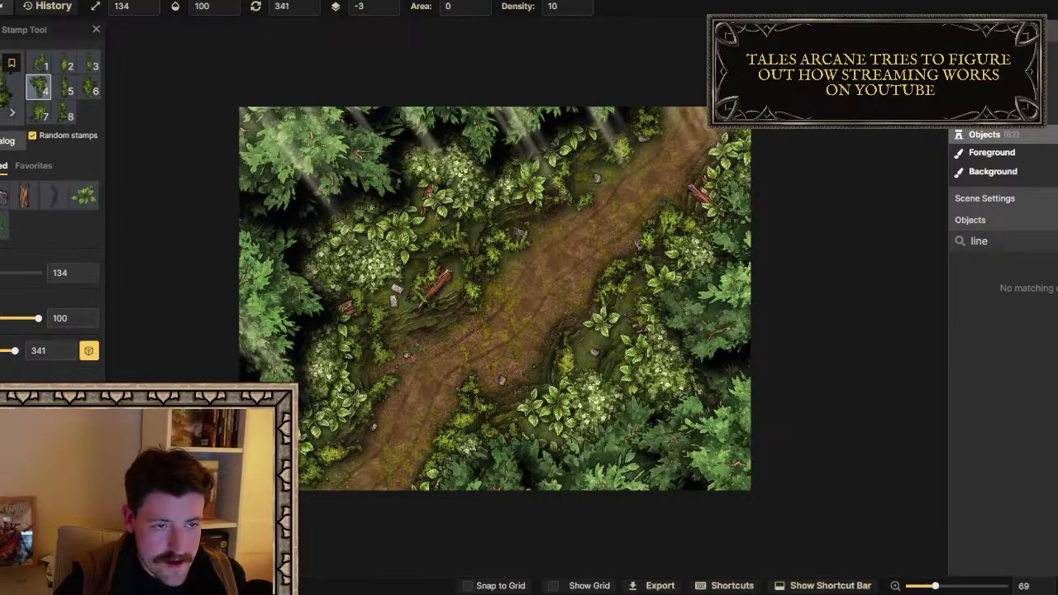
left_click(744, 136)
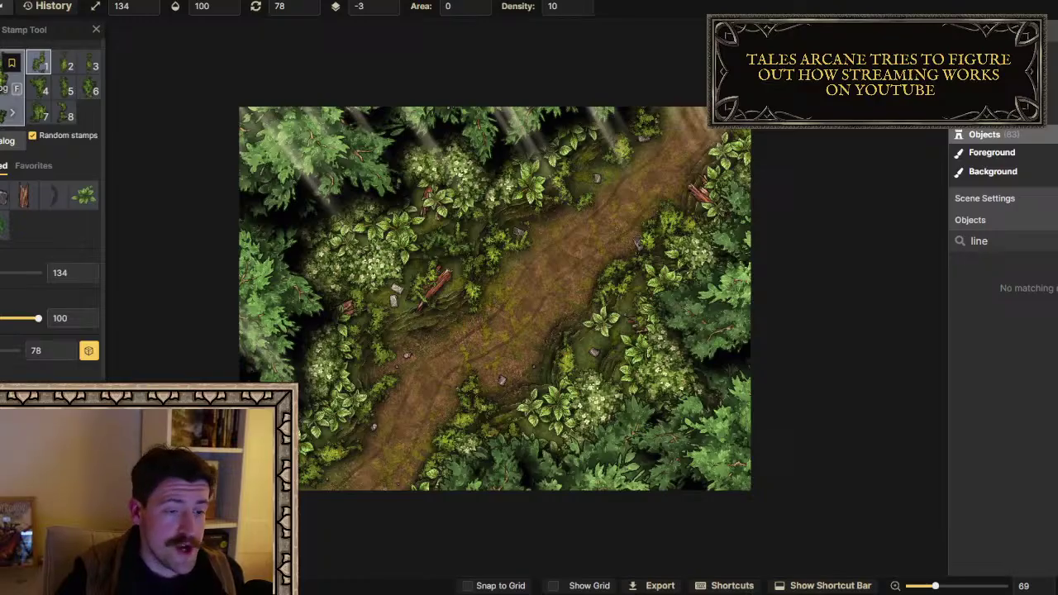
left_click(585, 338)
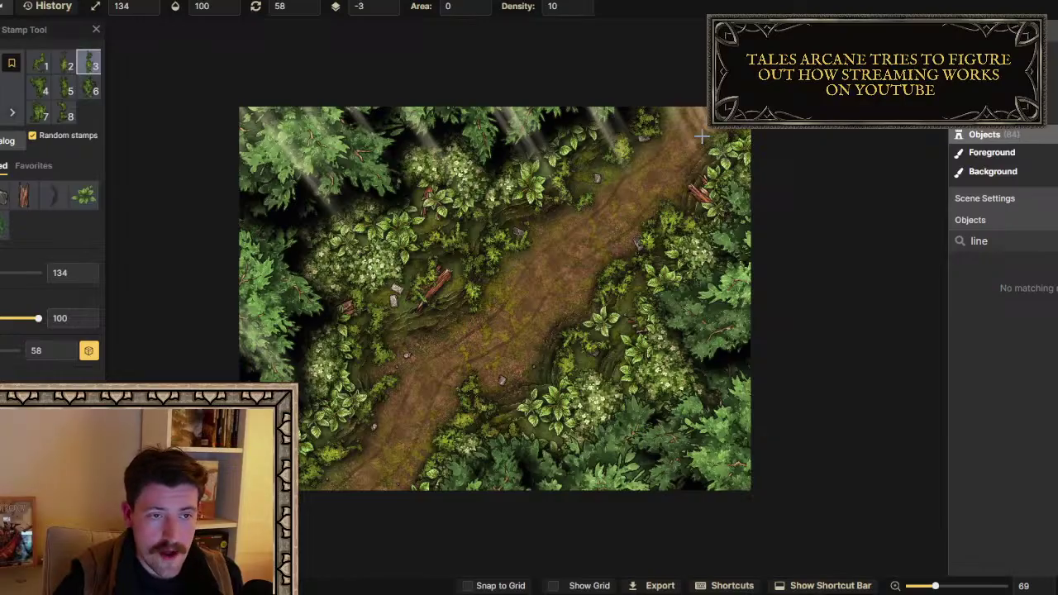
key("Escape")
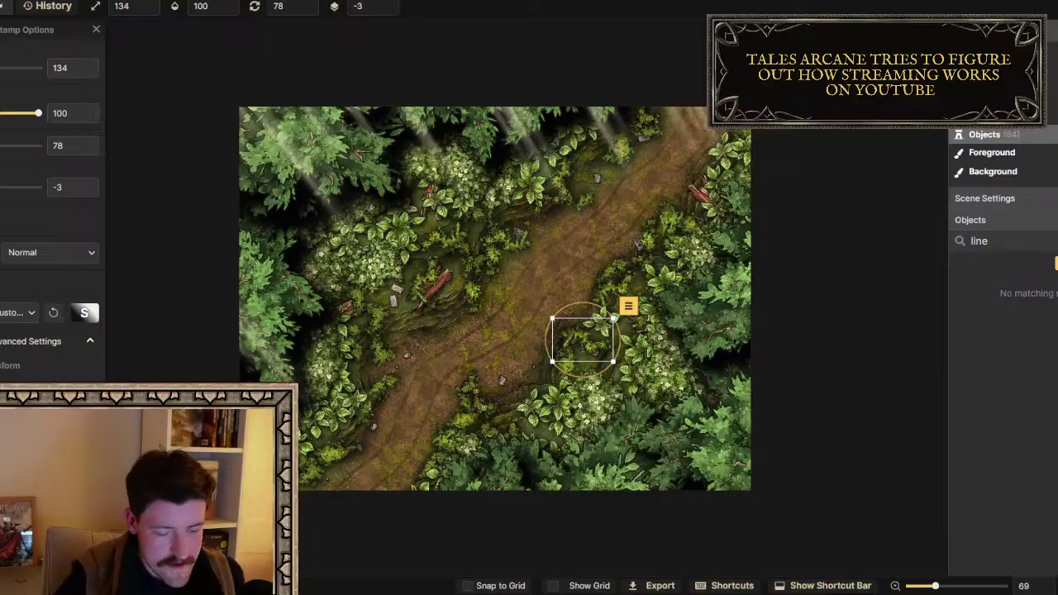
left_click(502, 450, "shift")
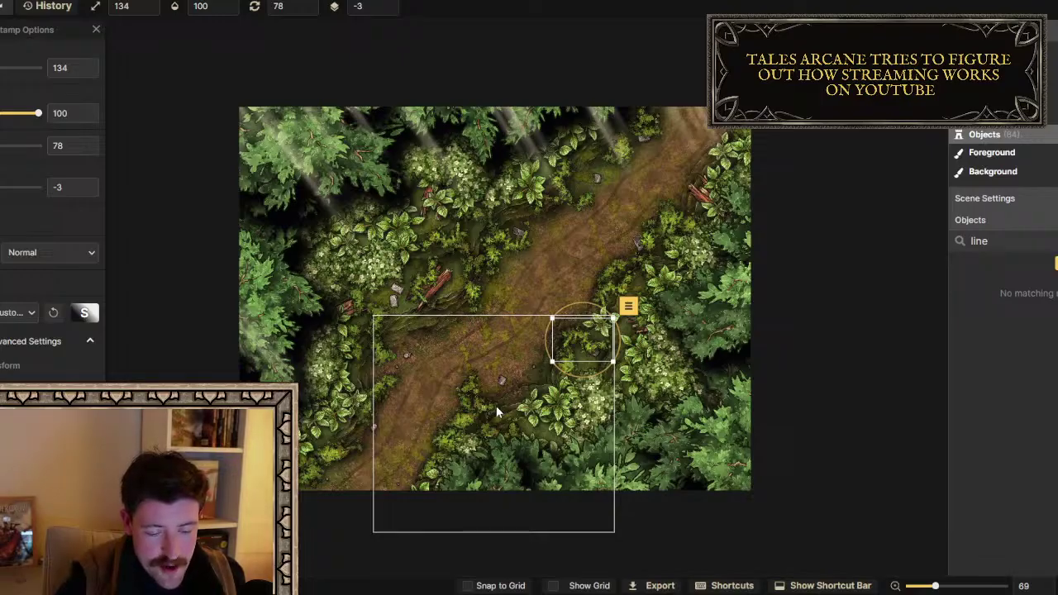
left_click(486, 413, "shift")
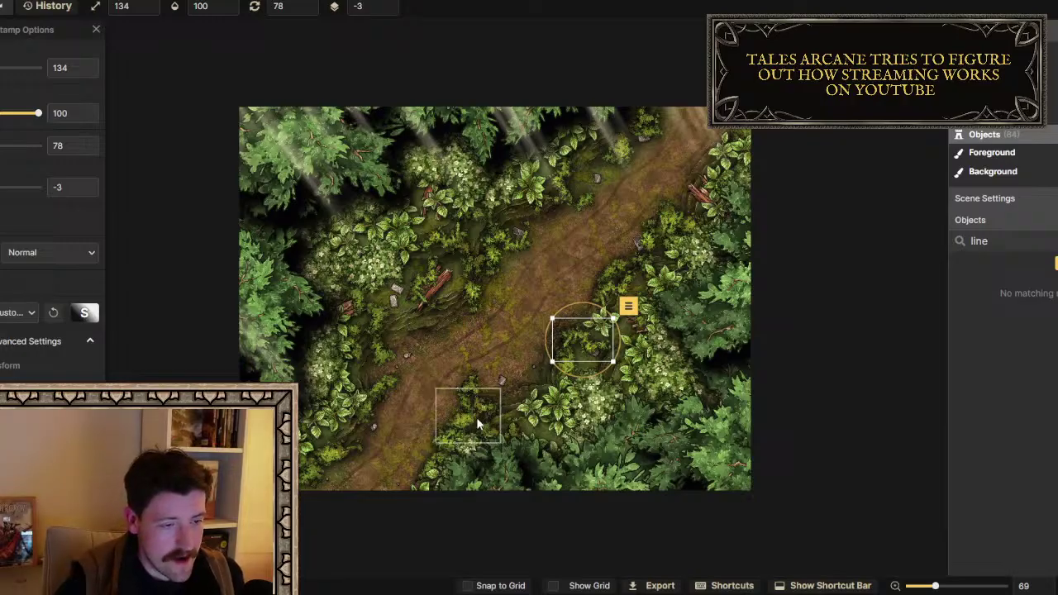
Show a square grid of 20 by 15 cells and set its layer to -5
key("g")
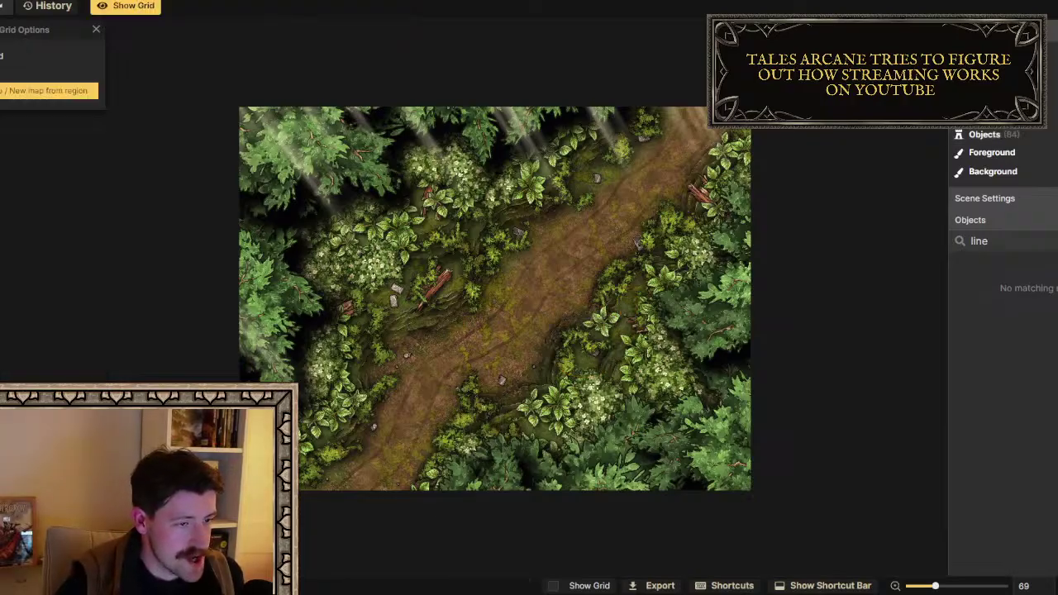
key("g")
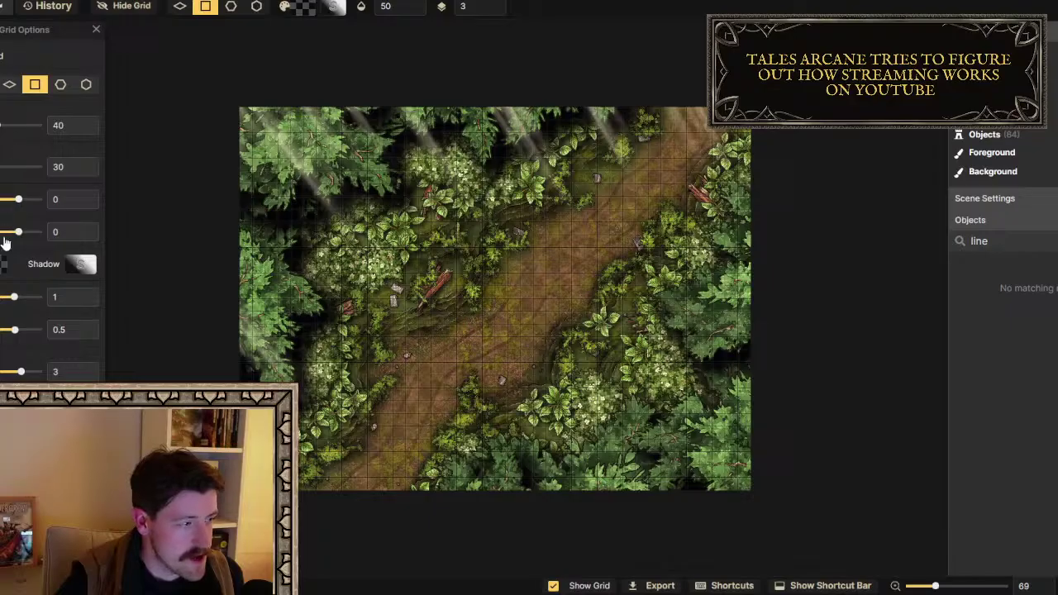
left_click_drag(21, 371, 0, 372)
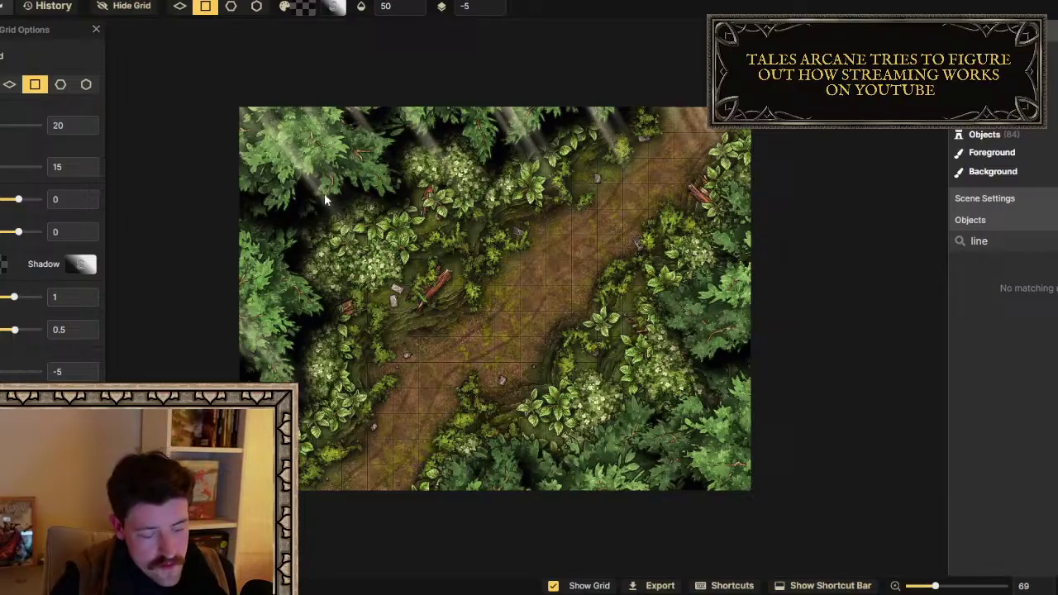
Search the Fantasy Battlemaps stamp catalog for "tree"
scroll(355, 213, "down", 1)
scroll(356, 213, "down", 1)
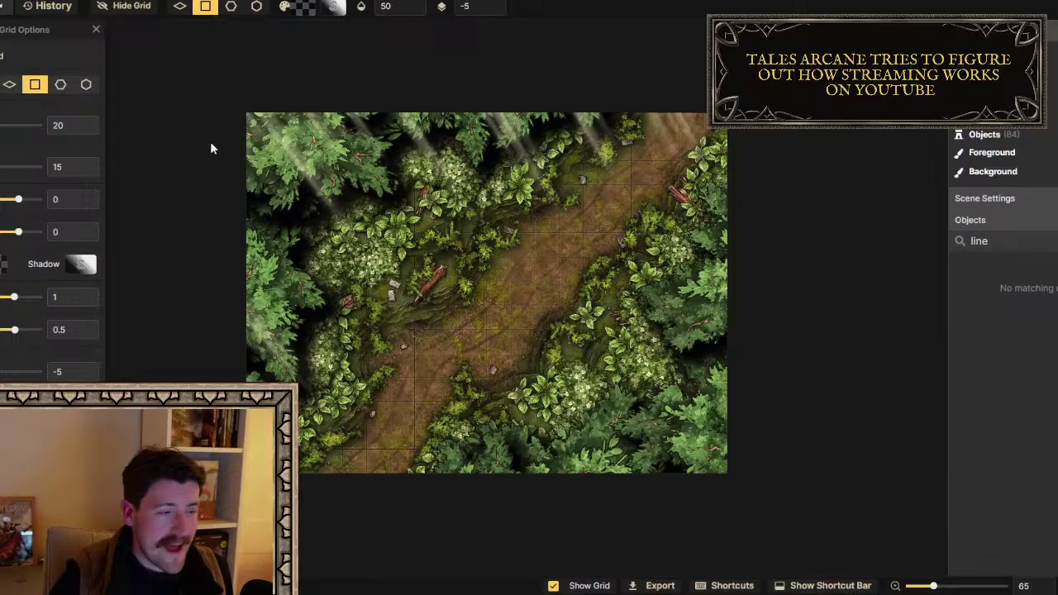
key("s")
left_click(28, 71)
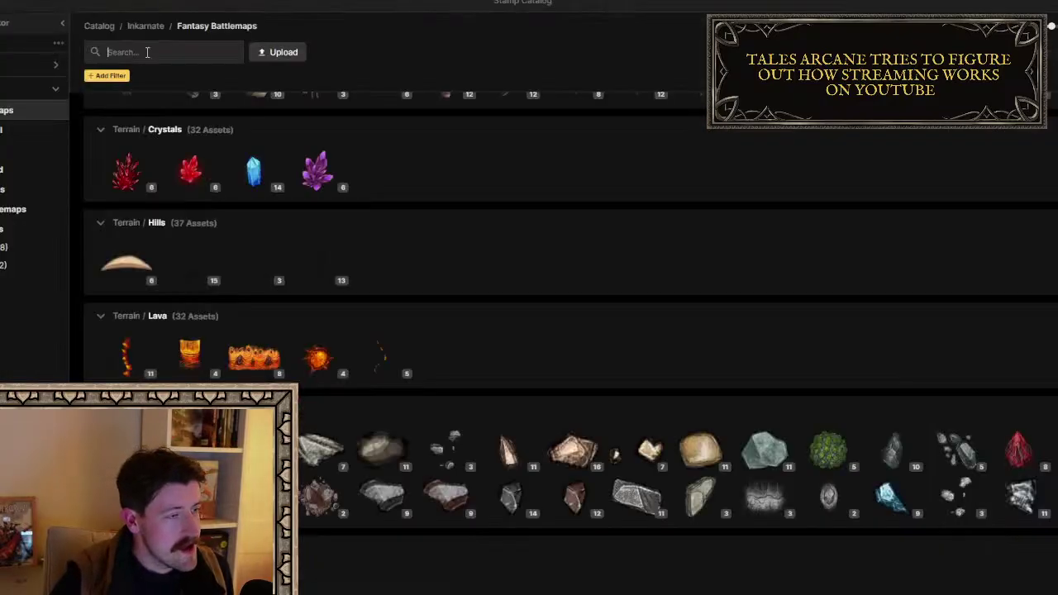
type("tree")
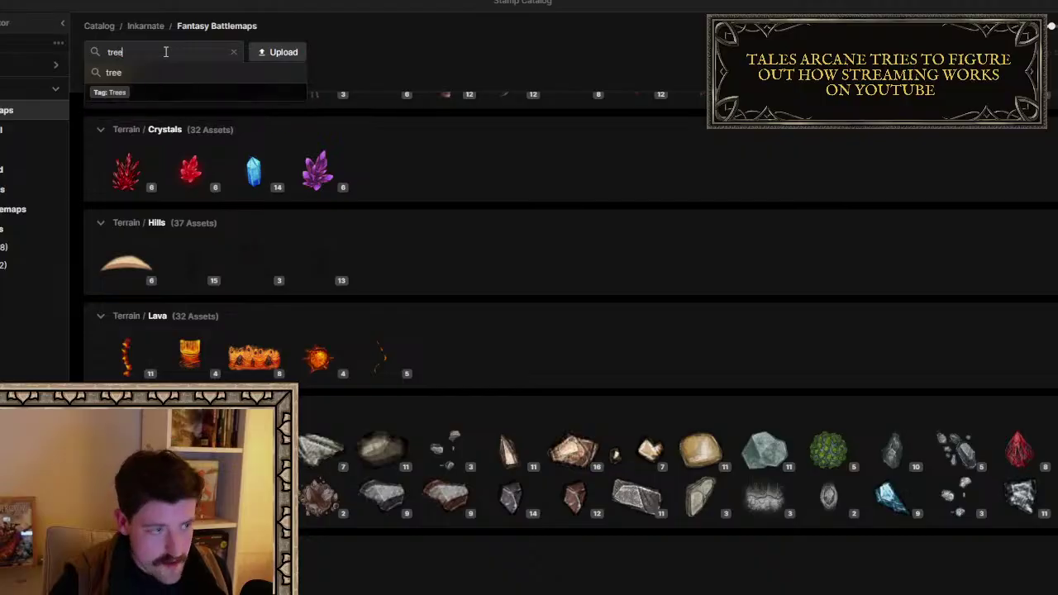
key("Return")
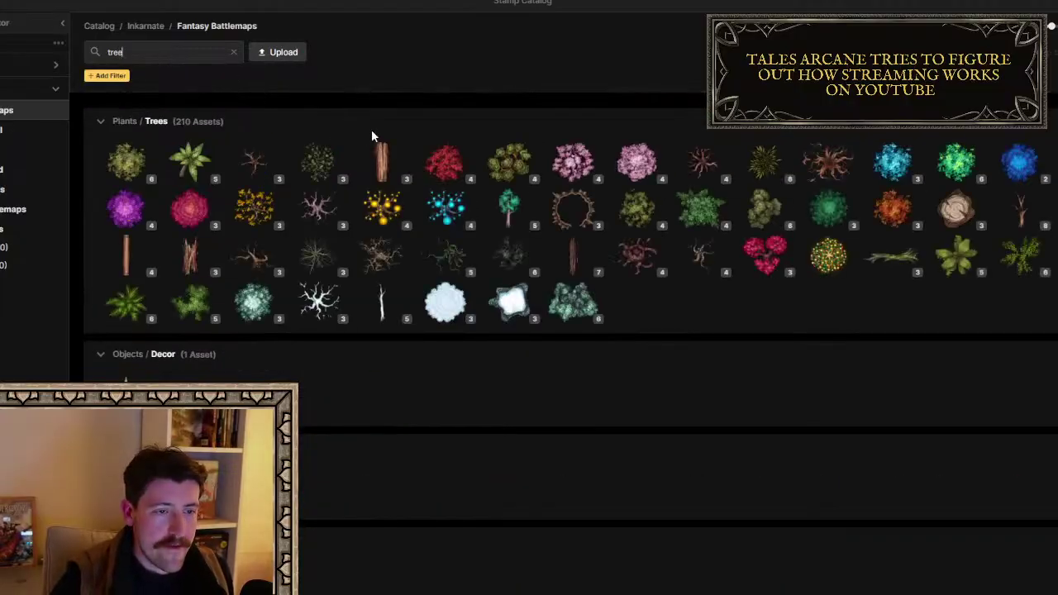
Choose the eight-piece fallen tree set from the Forest biome group and set the stamp size to 262
scroll(371, 129, "down", 1)
scroll(371, 131, "down", 8)
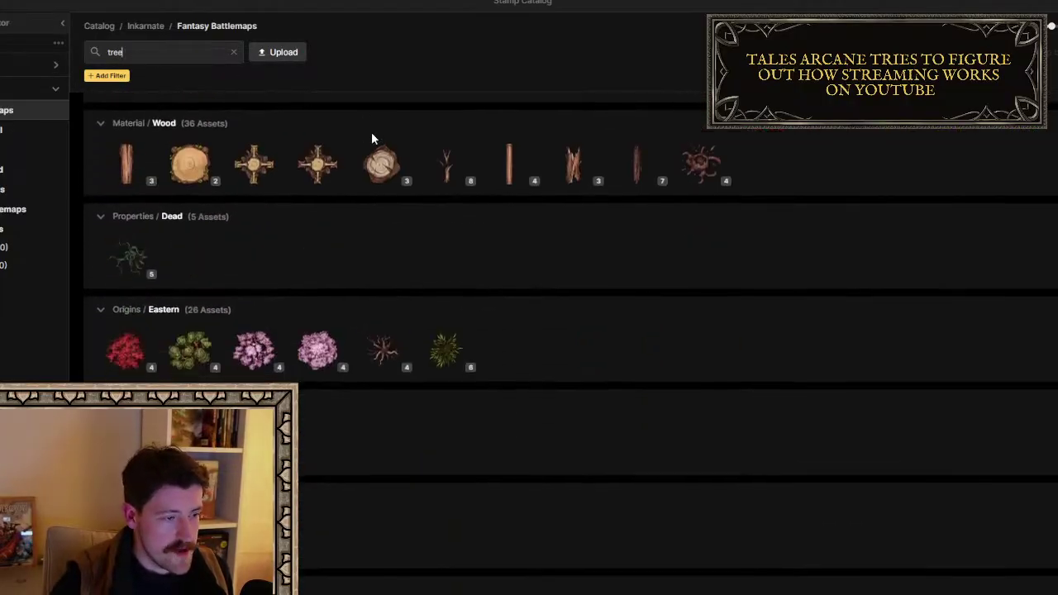
scroll(372, 139, "down", 5)
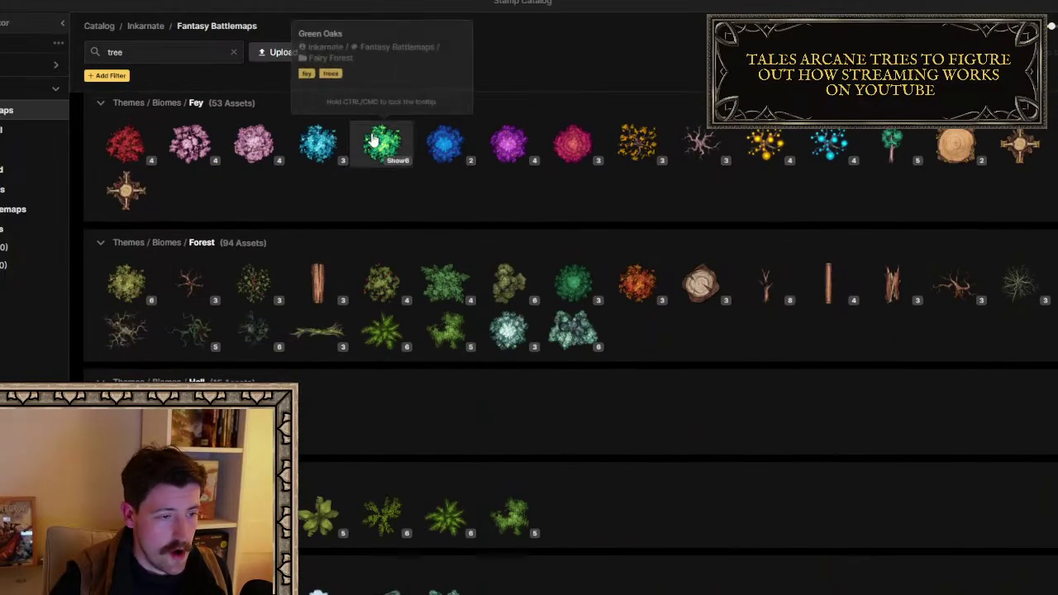
scroll(641, 373, "down", 3)
scroll(640, 373, "up", 1)
scroll(640, 379, "up", 1)
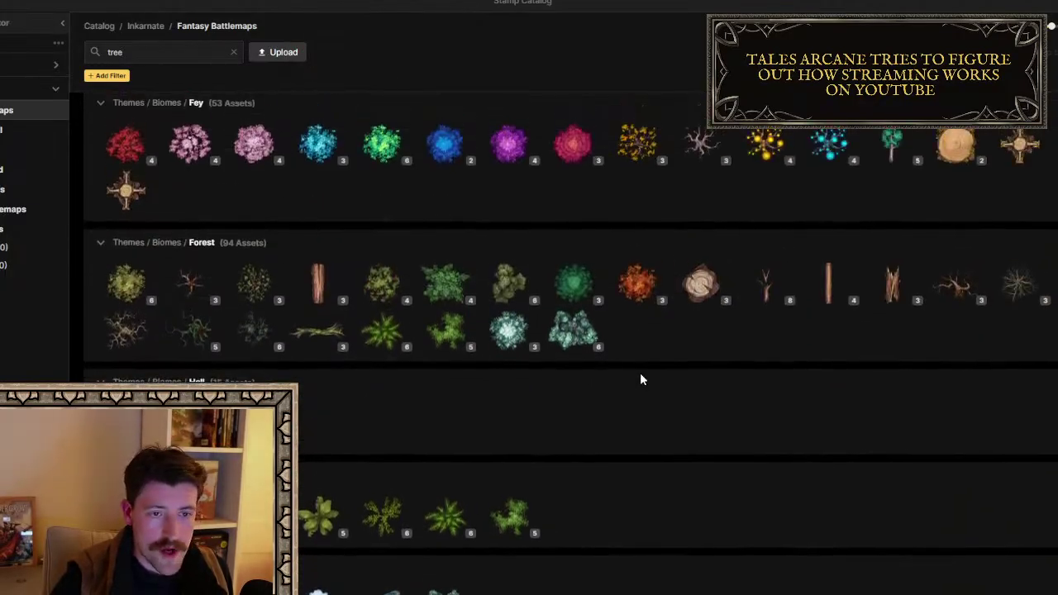
left_click(761, 283)
left_click(90, 89)
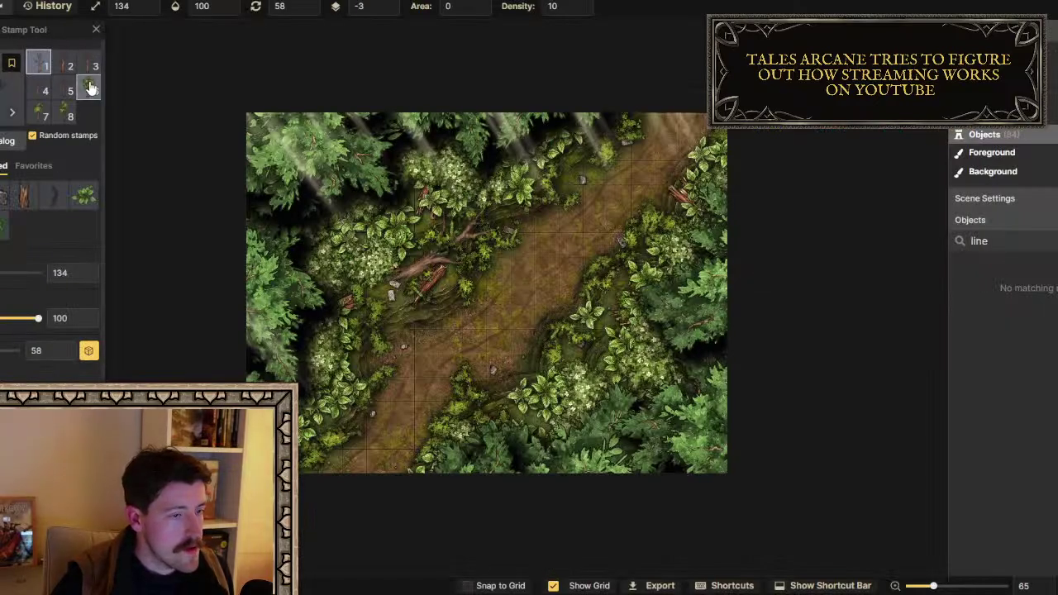
left_click_drag(1, 278, 2, 279)
Try laying a leafy fallen tree across the middle of the path, rotated to 296.5 and raised to layer 1
left_click(485, 292)
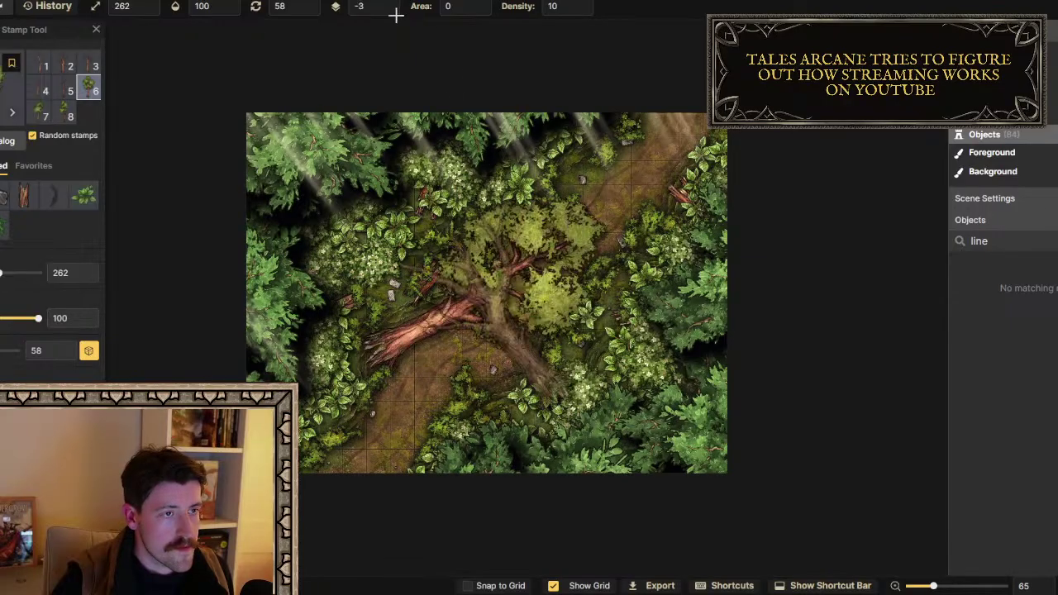
scroll(391, 7, "up", 4)
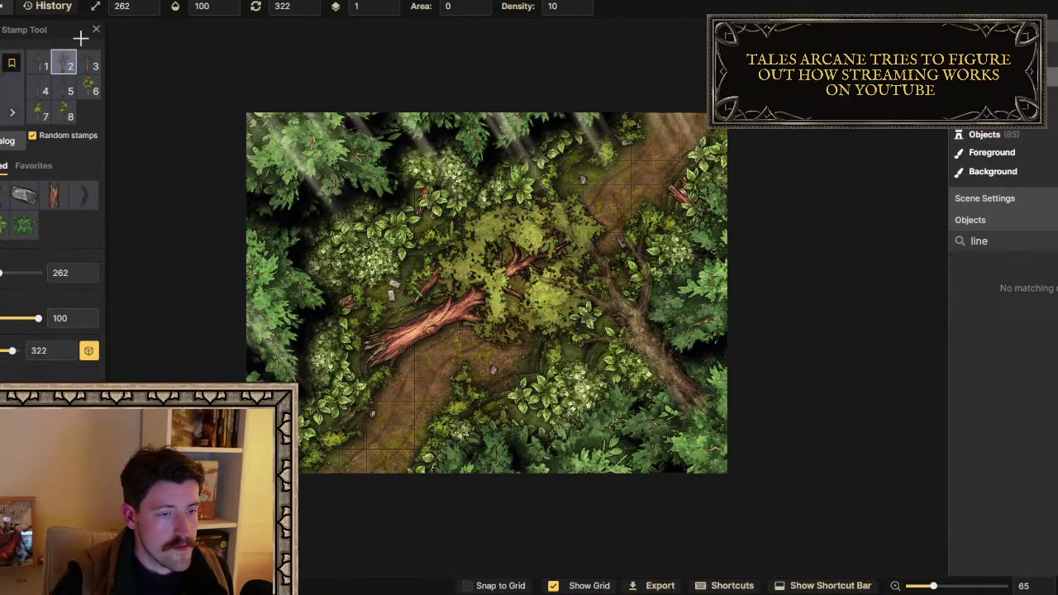
left_click(485, 283)
left_click_drag(485, 87, 413, 38)
left_click_drag(496, 294, 464, 270)
left_click(389, 6)
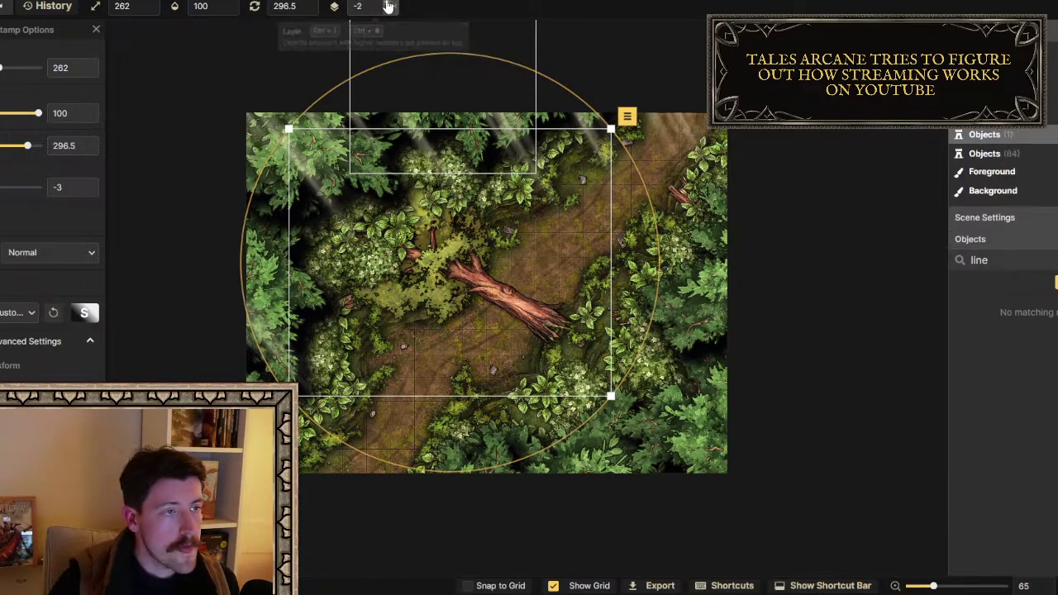
left_click(388, 6)
left_click(389, 6)
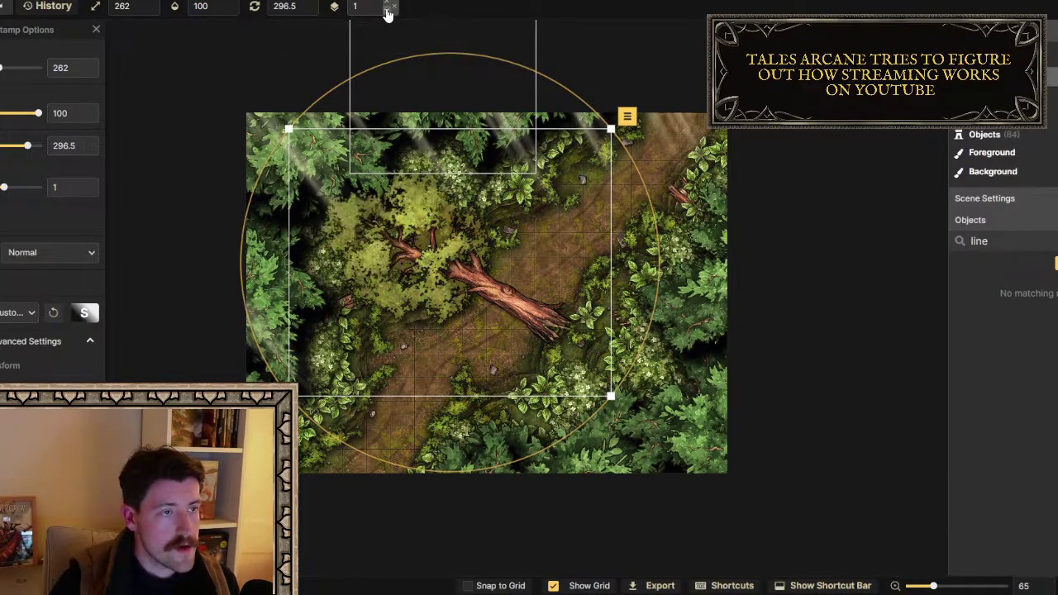
key("Escape")
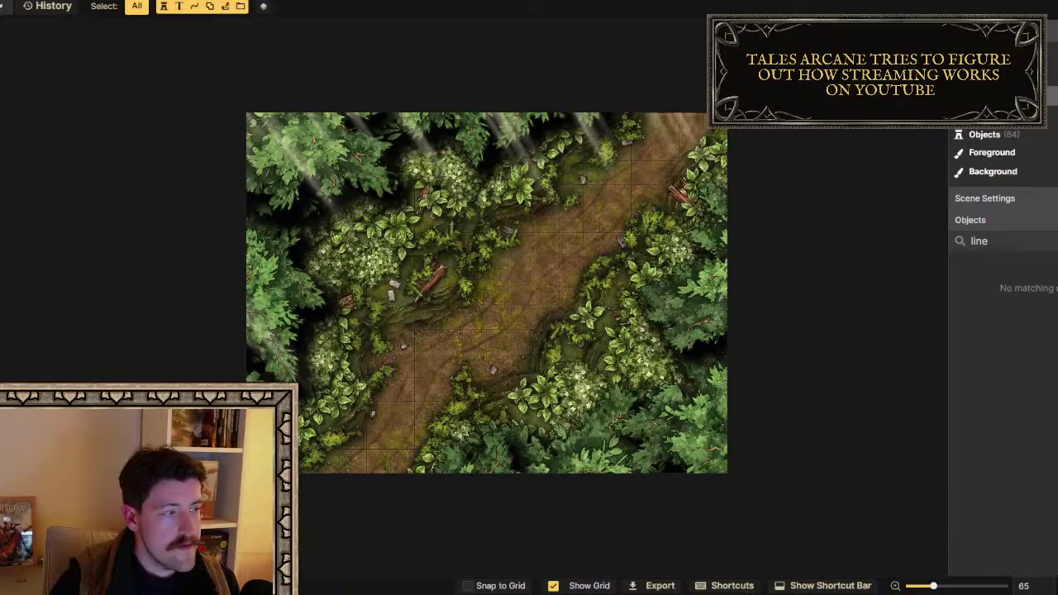
Place a bare fallen tree across the middle of the path at size 262, rotation 322 and layer 0
key("s")
left_click(438, 248)
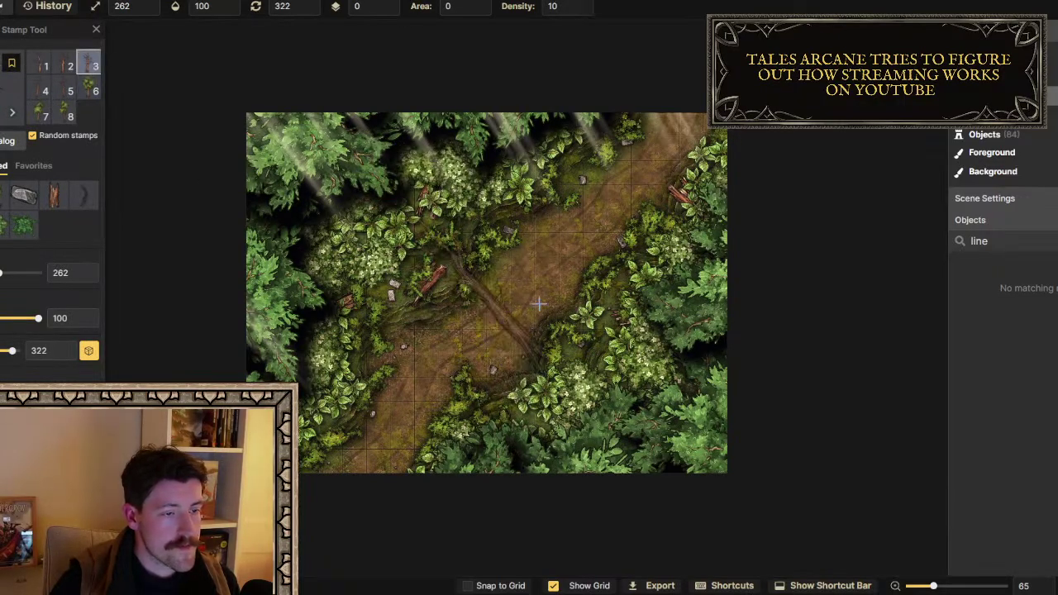
left_click(64, 87)
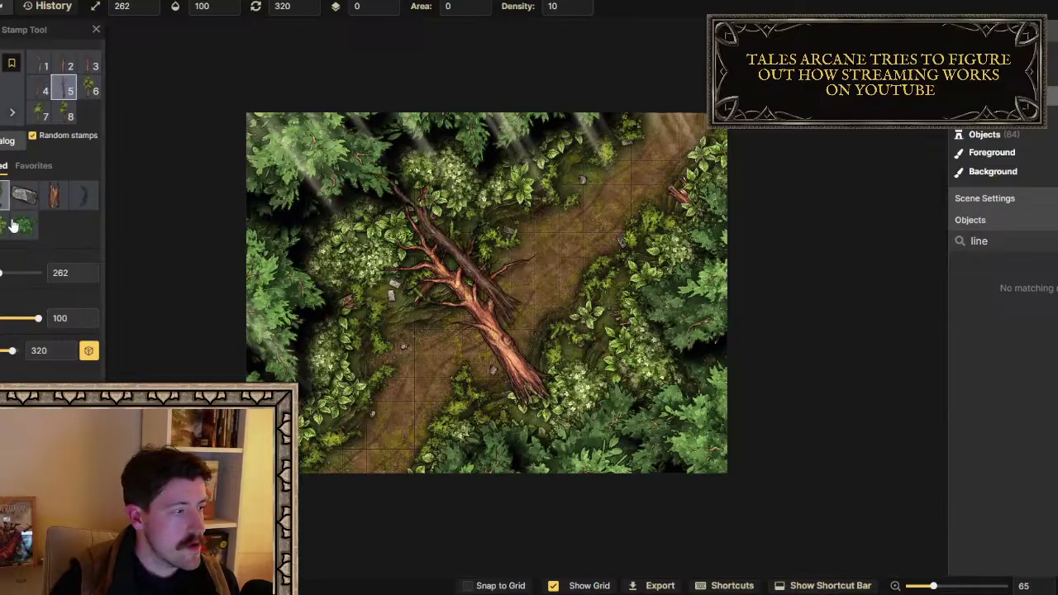
Add size 262 vine stamps over the fallen tree's branches and around the base of its trunk
left_click(418, 245)
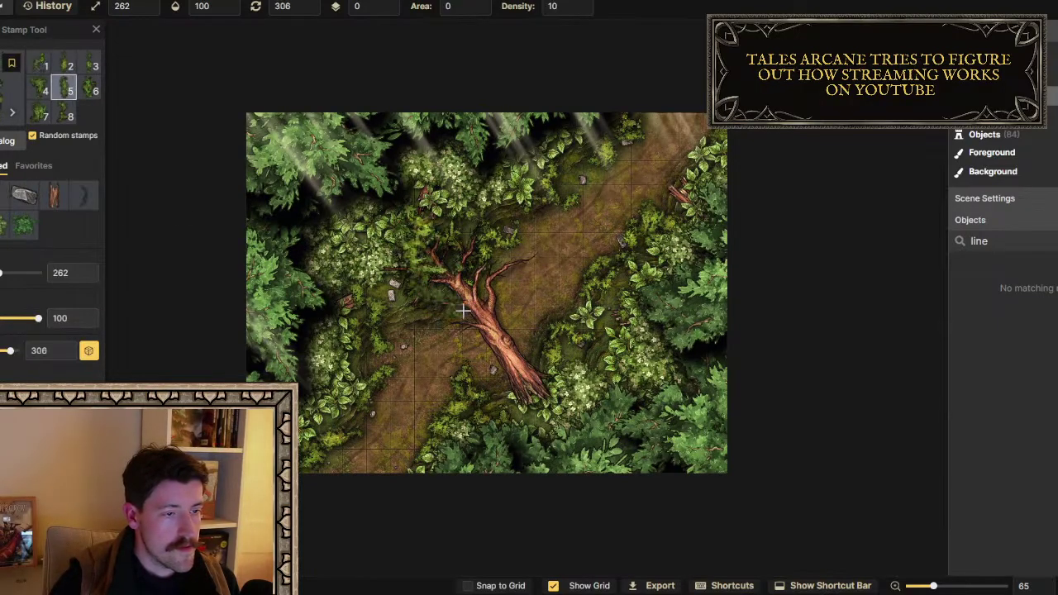
left_click(544, 403)
left_click(562, 417)
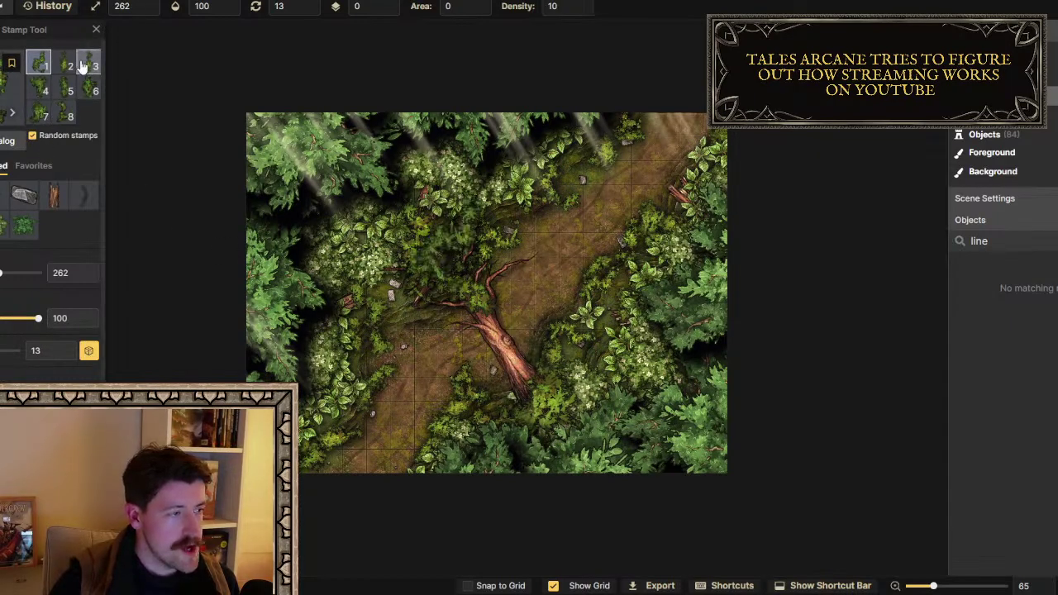
left_click(90, 89)
left_click(38, 88)
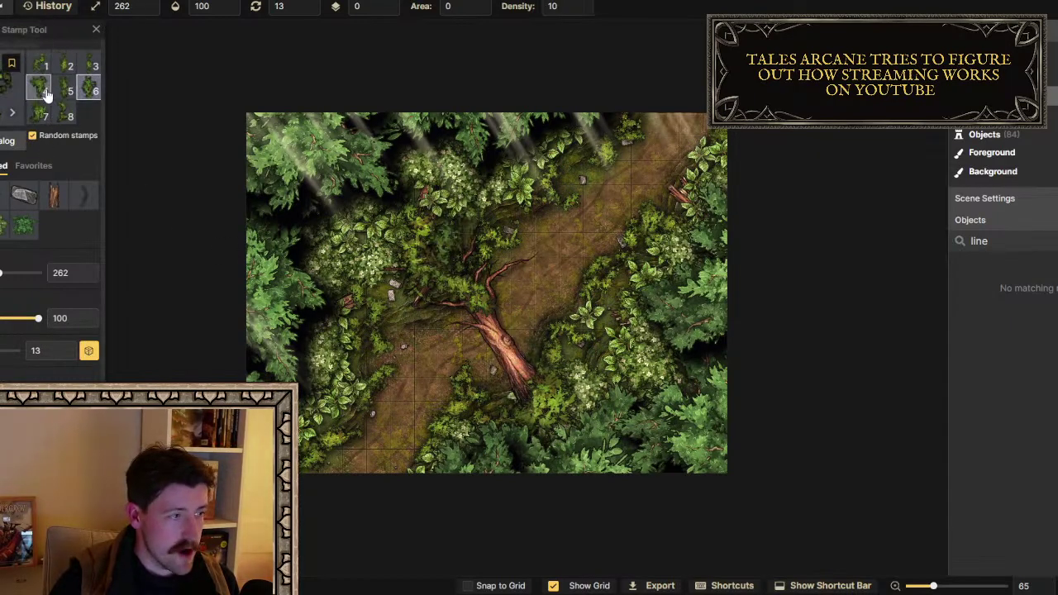
Add a size 180 vine on the fallen tree's trunk and reposition the vine covering its branches
left_click(500, 347)
left_click_drag(531, 385, 516, 366)
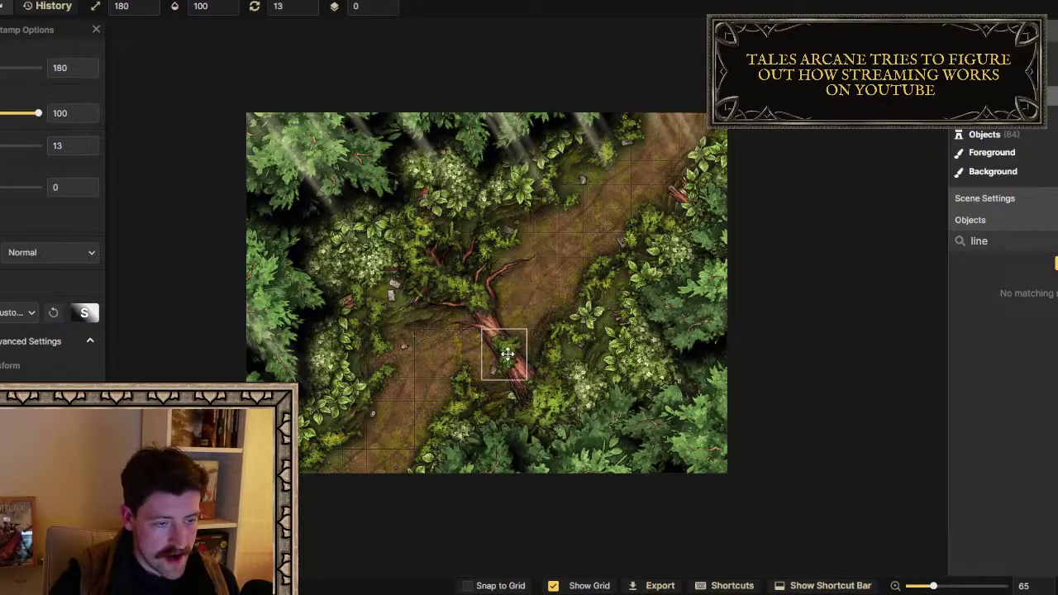
left_click(470, 296)
left_click_drag(471, 295, 465, 285)
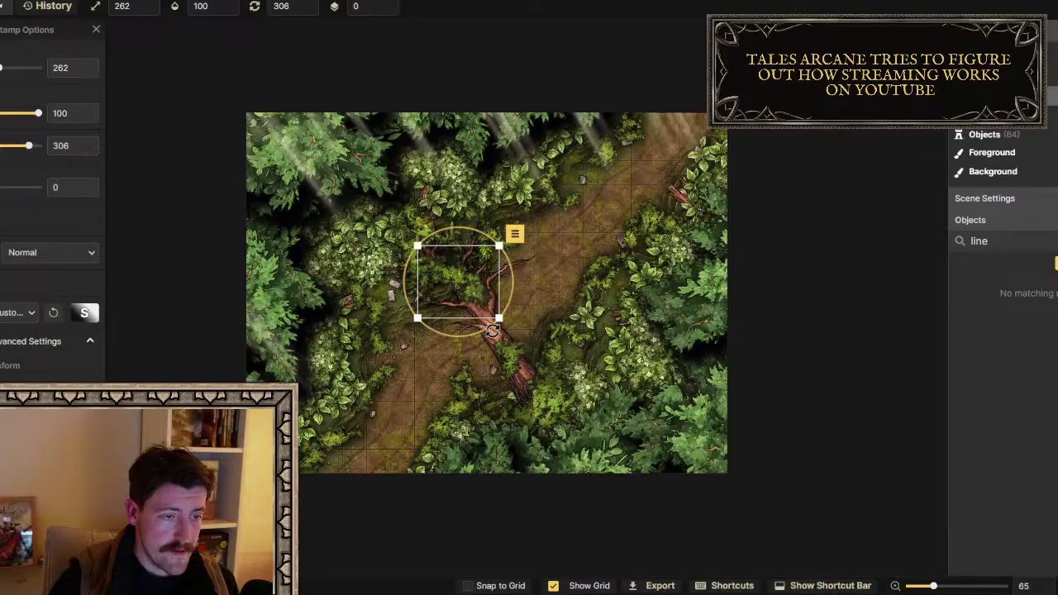
Set the fallen tree's shadow blur to 13.9 and its intensity to 141%
left_click(497, 341)
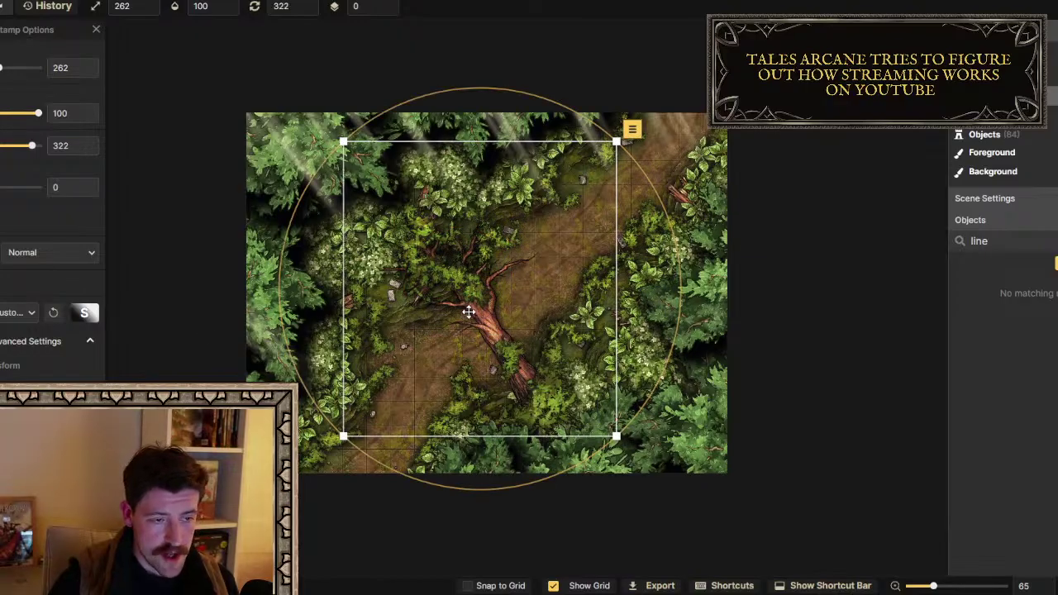
left_click(85, 313)
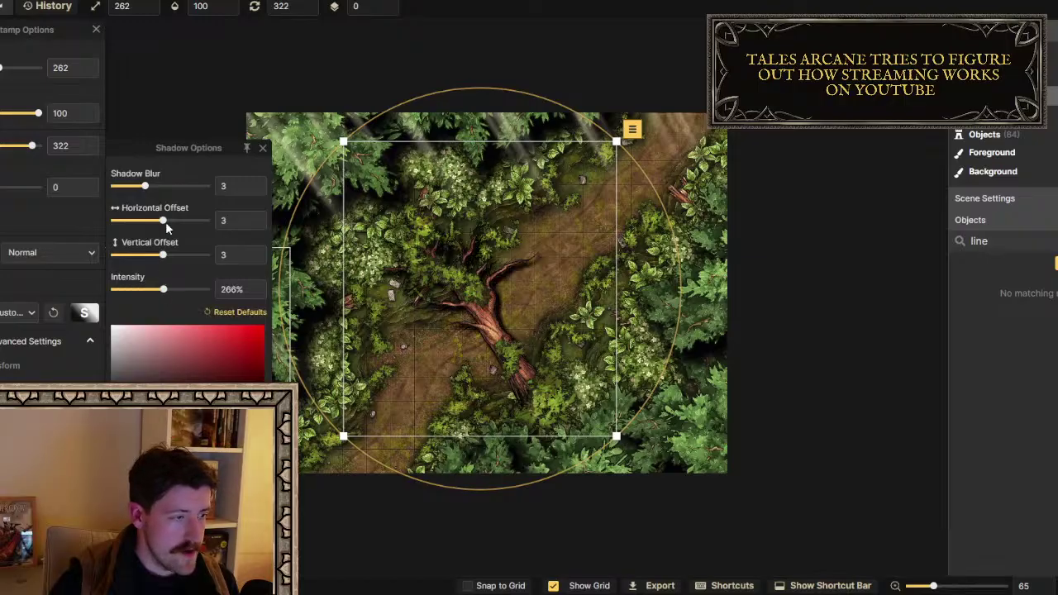
left_click(159, 189)
left_click_drag(159, 189, 177, 189)
left_click(137, 291)
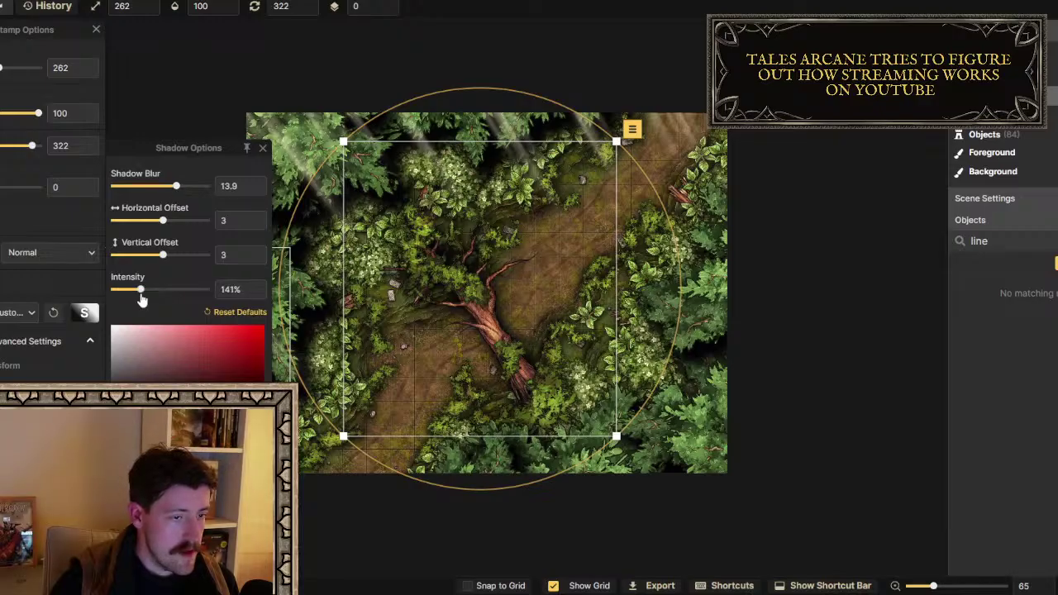
left_click(901, 293)
left_click_drag(499, 411, 874, 508)
left_click(886, 514)
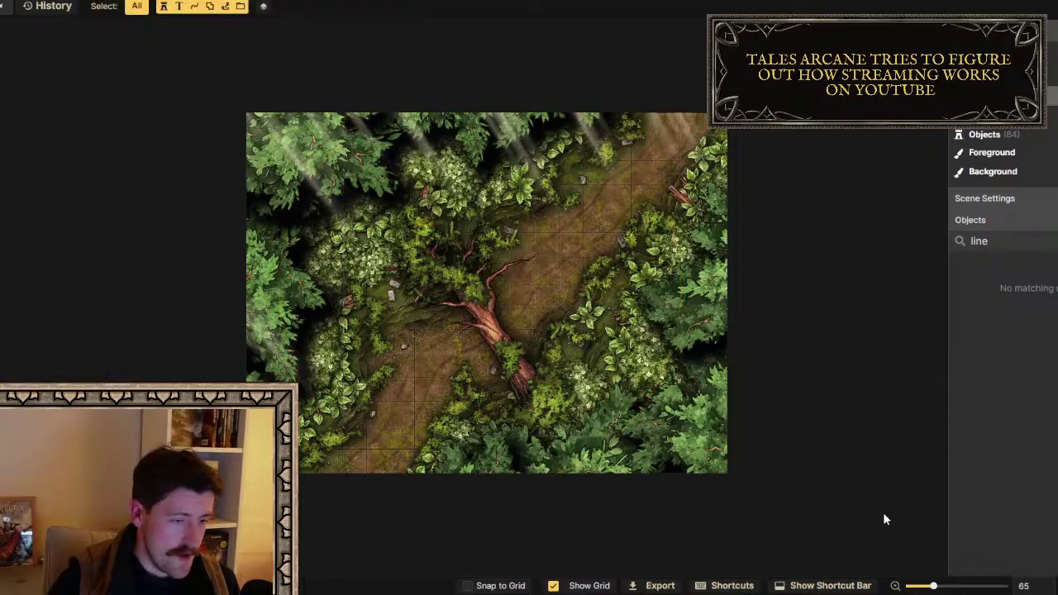